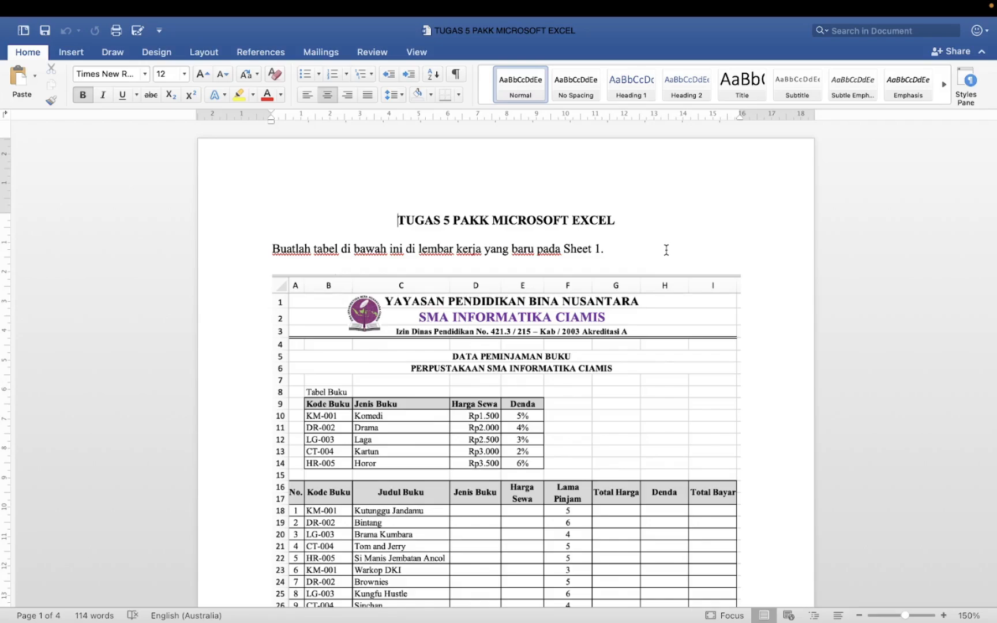
Examine the assignment's DATA PEMINJAMAN BUKU worksheet, from the school letterhead and Tabel Buku down to the 20-row loan table
scroll(666, 250, "down", 3)
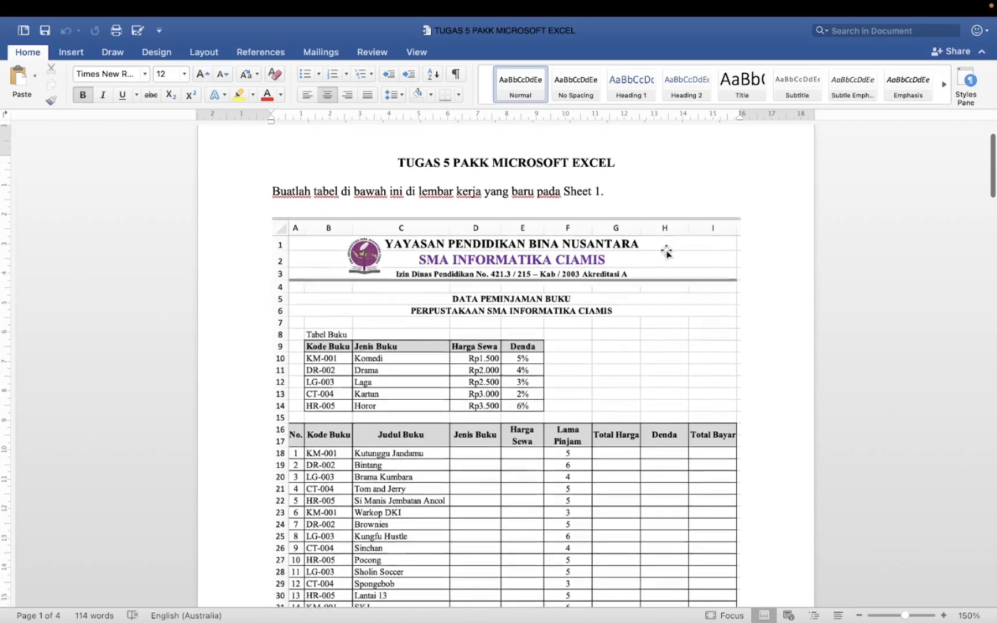
scroll(667, 252, "down", 1)
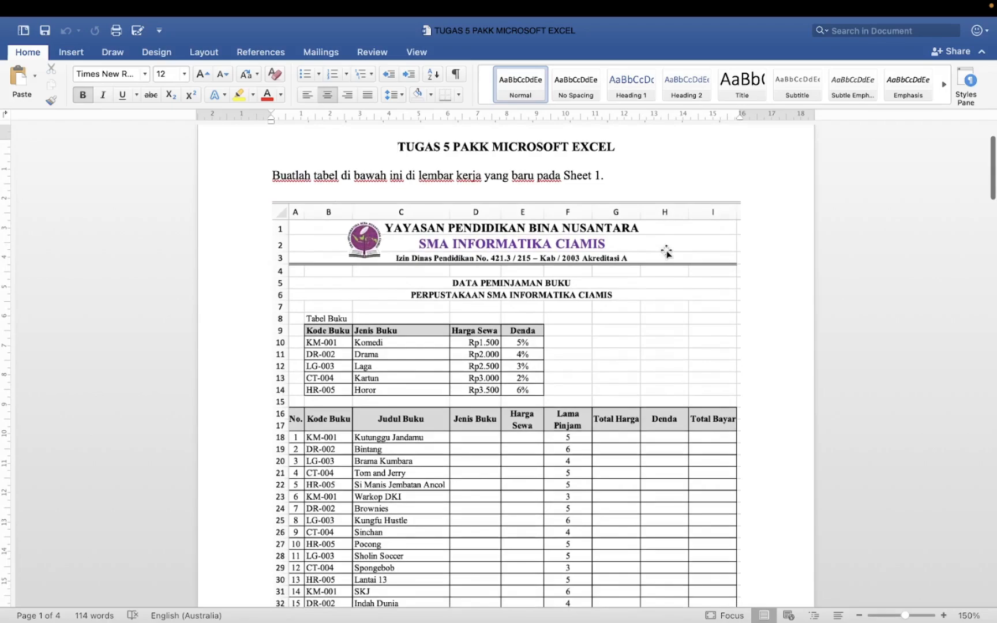
scroll(667, 252, "down", 1)
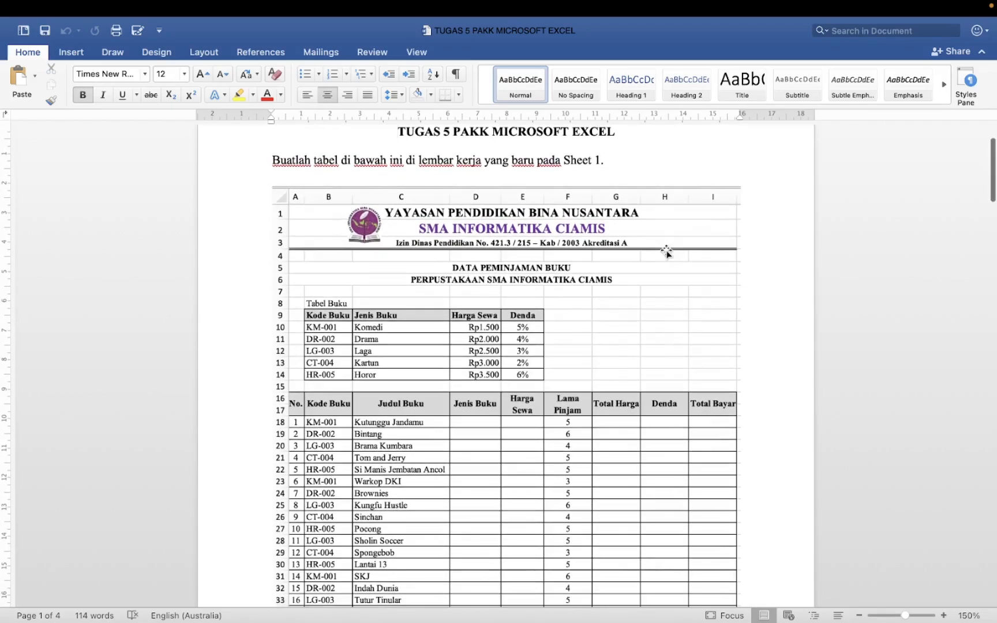
scroll(622, 299, "down", 2)
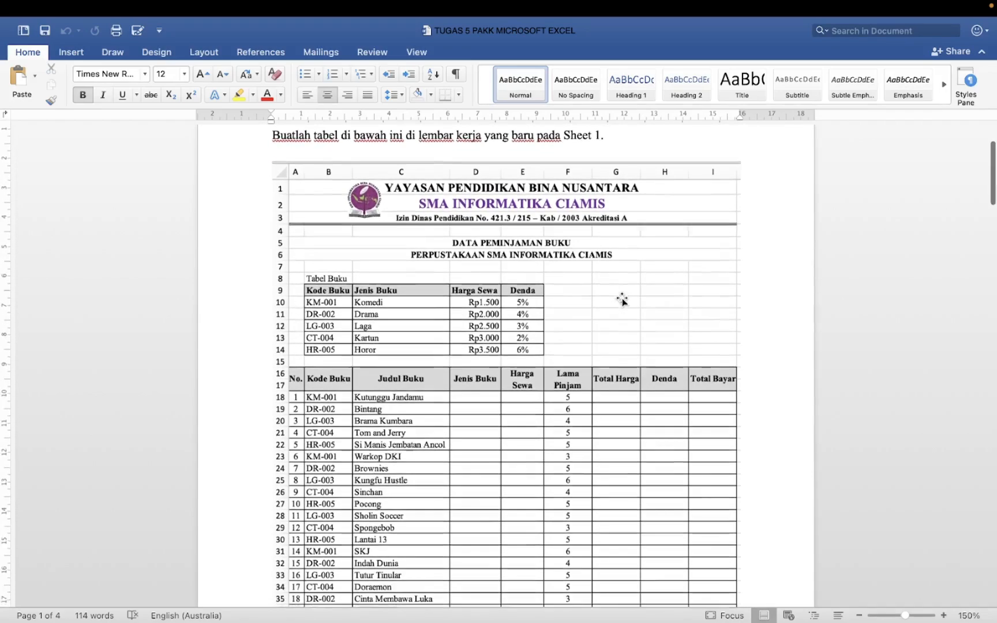
scroll(622, 299, "down", 4)
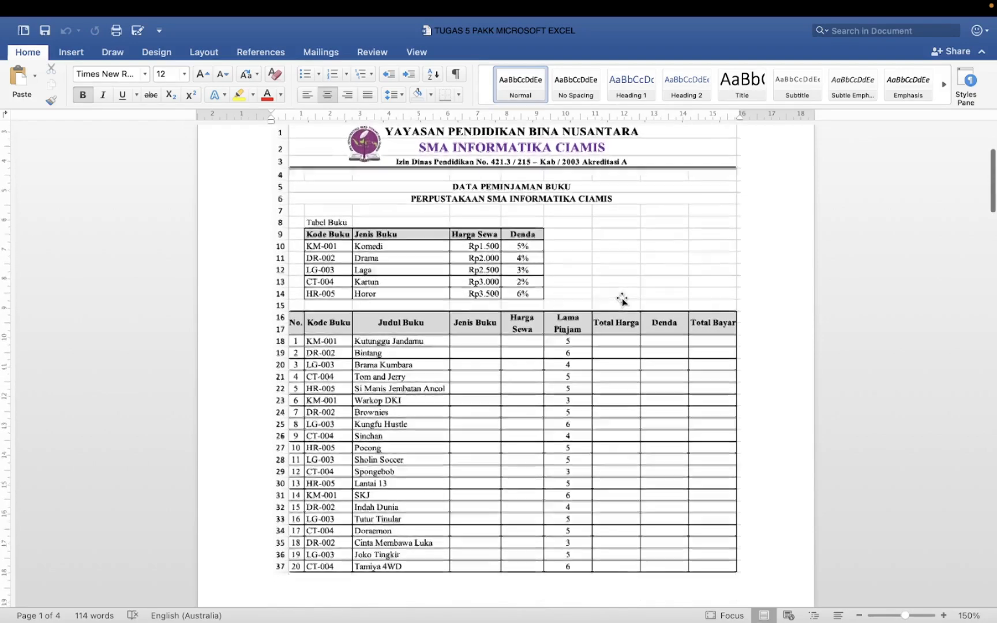
scroll(622, 299, "up", 1)
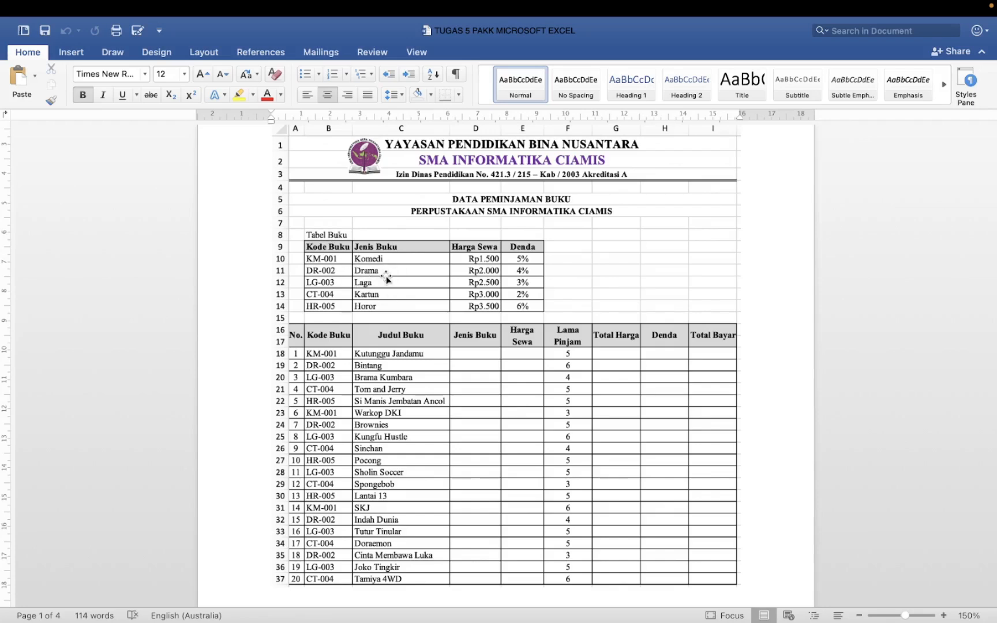
scroll(384, 282, "down", 1)
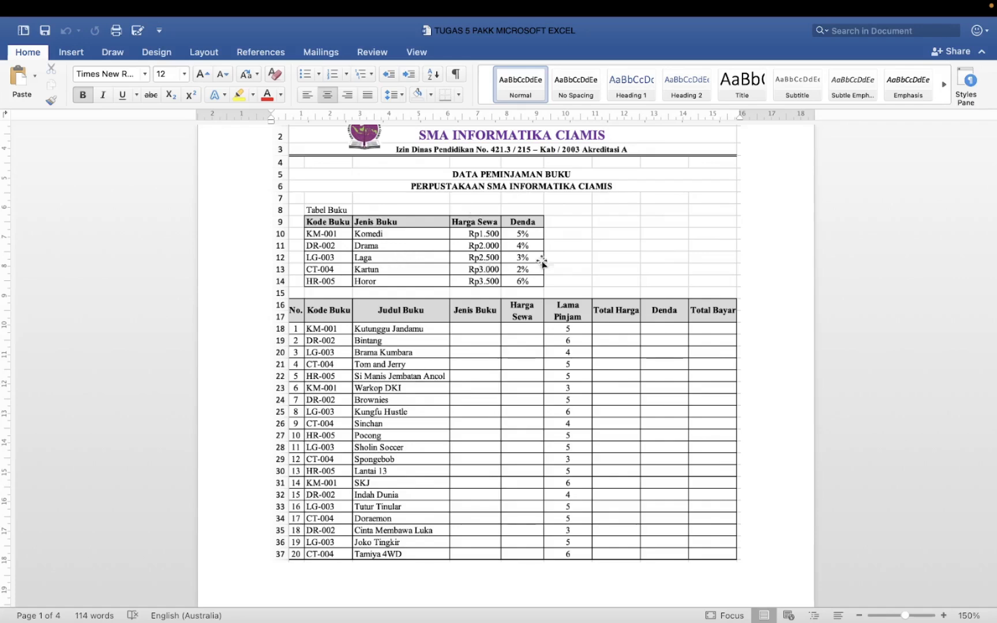
scroll(452, 286, "down", 3)
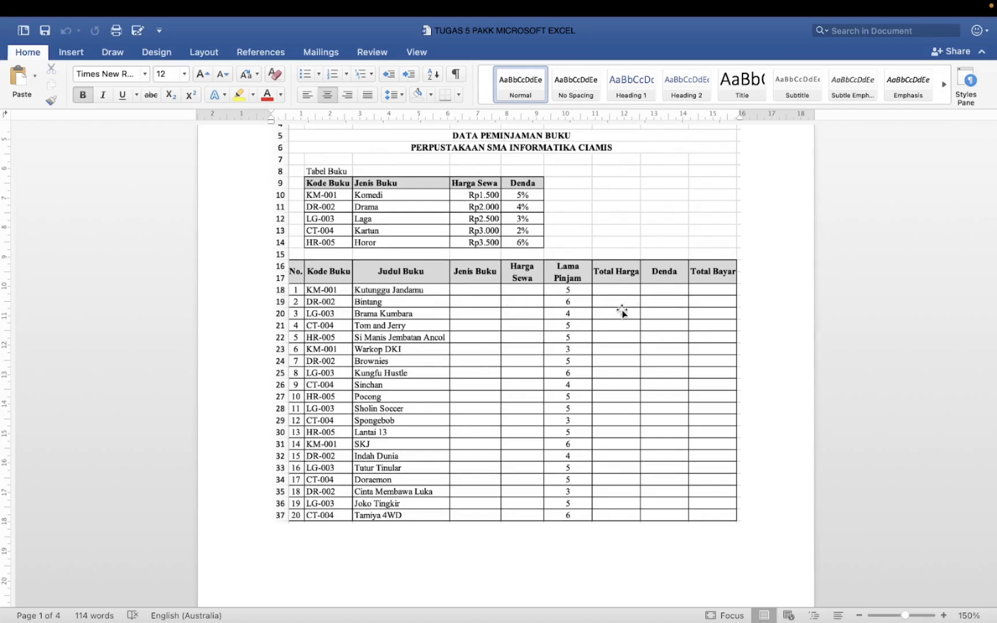
Read the Ketentuan Soal rules for Jenis Buku, Harga Sewa and Total Harga and compare them with the table columns
scroll(550, 332, "down", 10)
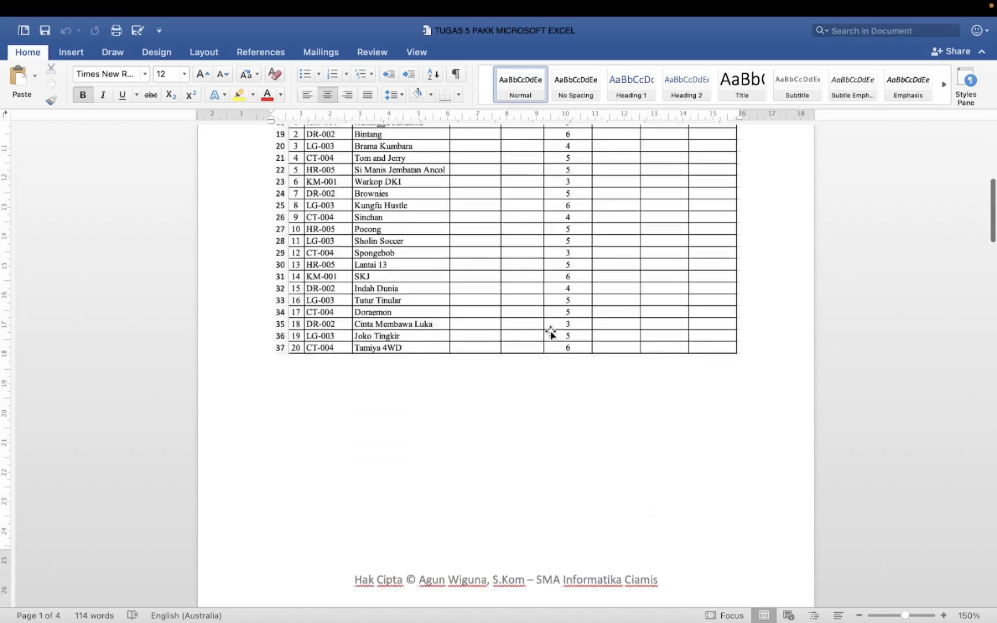
scroll(550, 331, "down", 6)
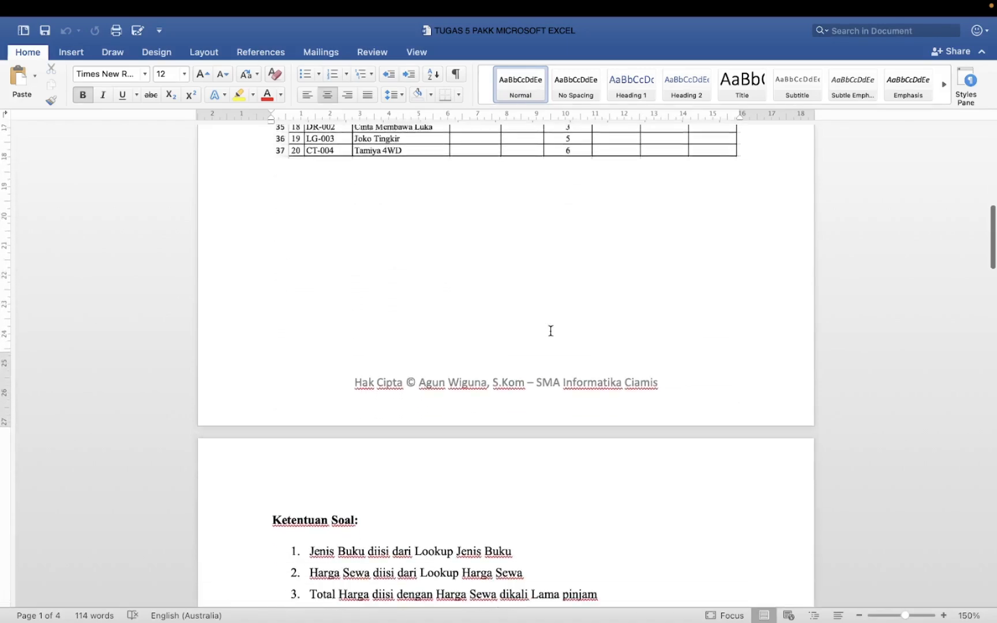
scroll(551, 331, "down", 3)
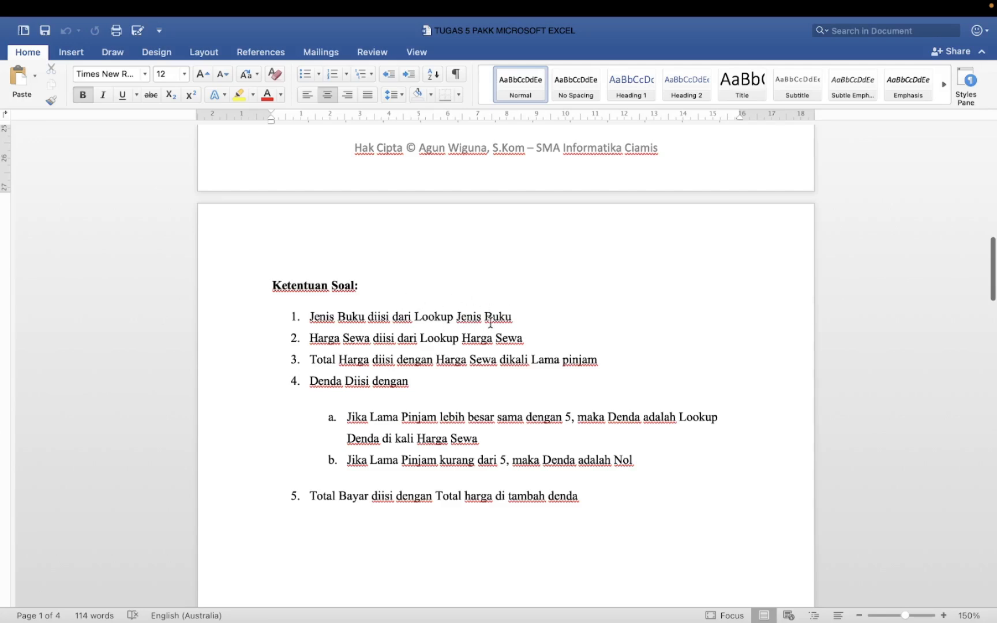
scroll(490, 323, "up", 20)
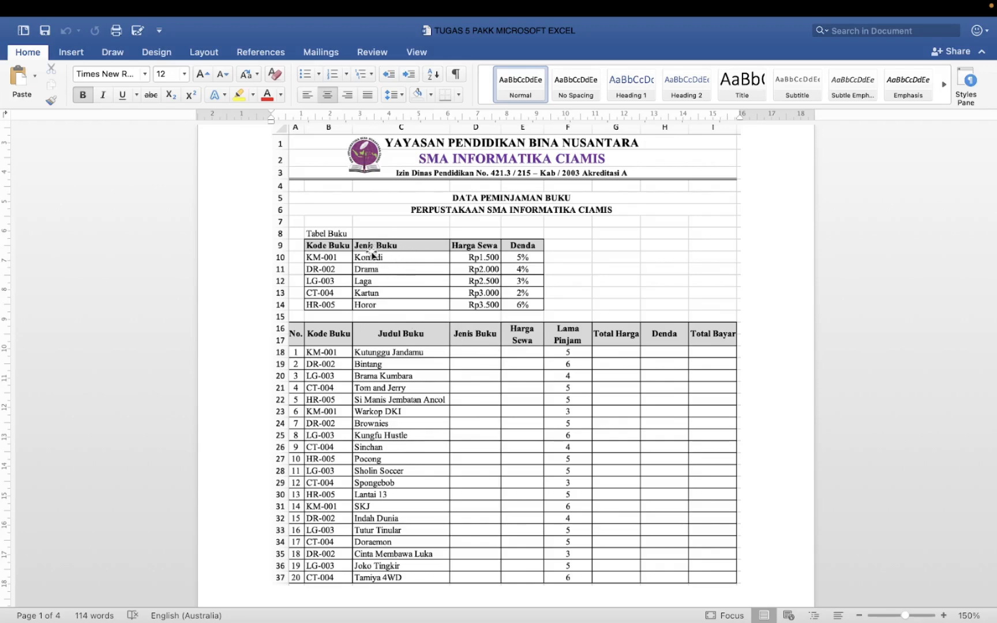
scroll(434, 343, "down", 5)
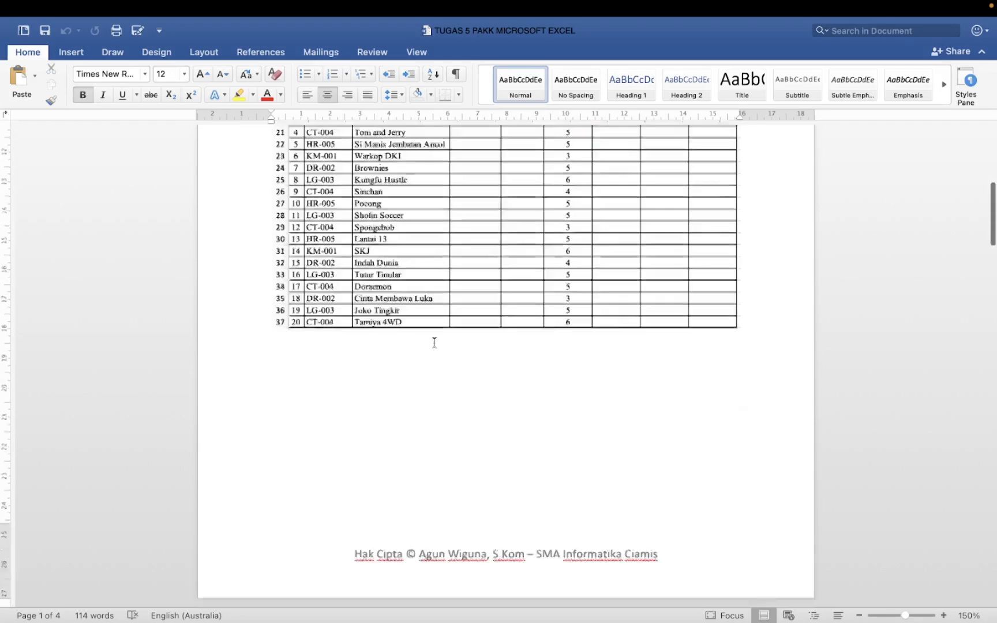
scroll(434, 342, "down", 5)
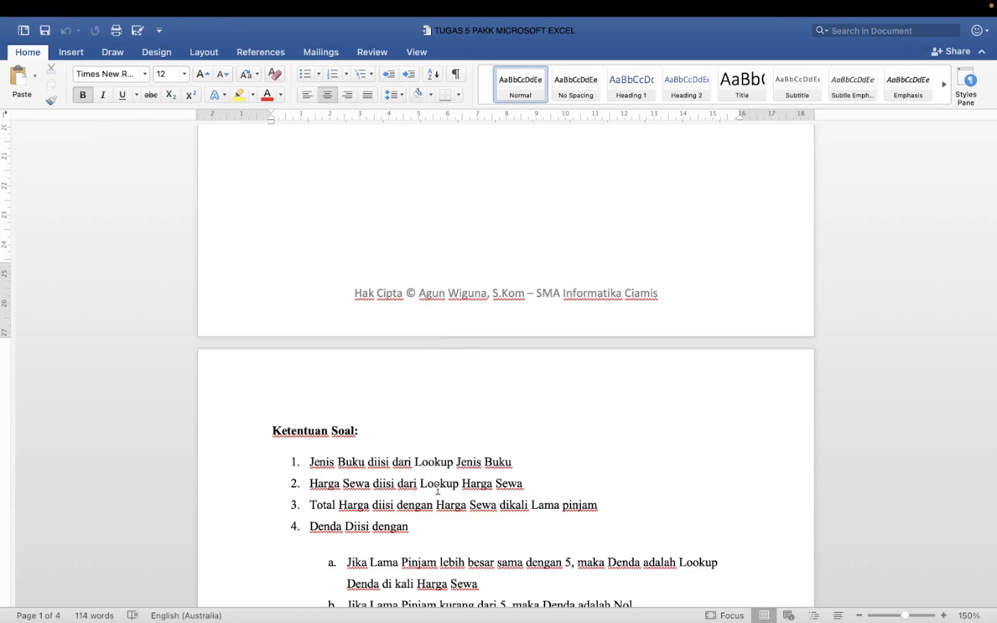
scroll(438, 491, "up", 10)
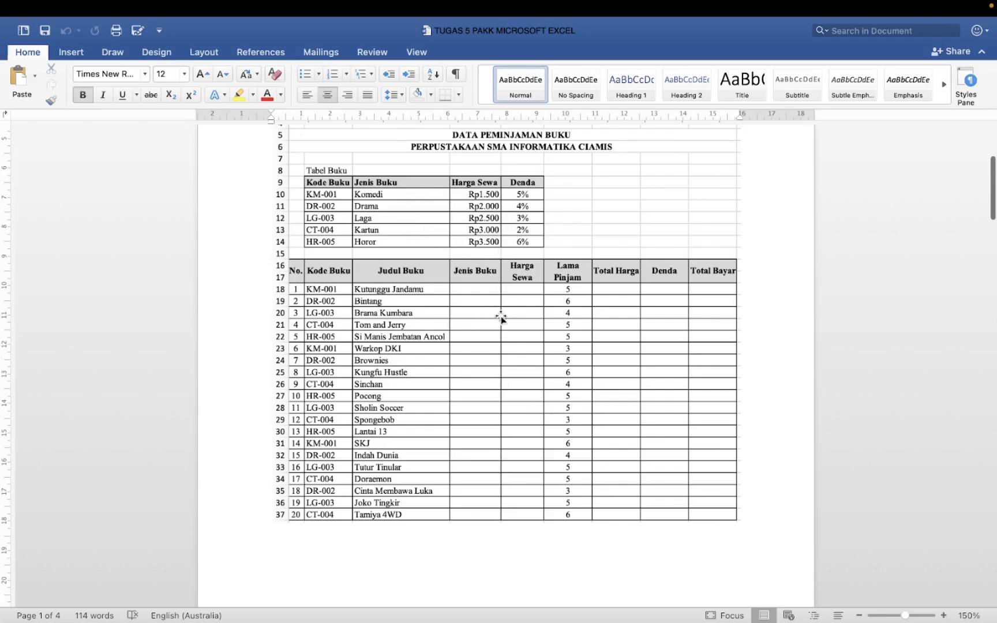
scroll(501, 316, "down", 10)
scroll(501, 316, "down", 4)
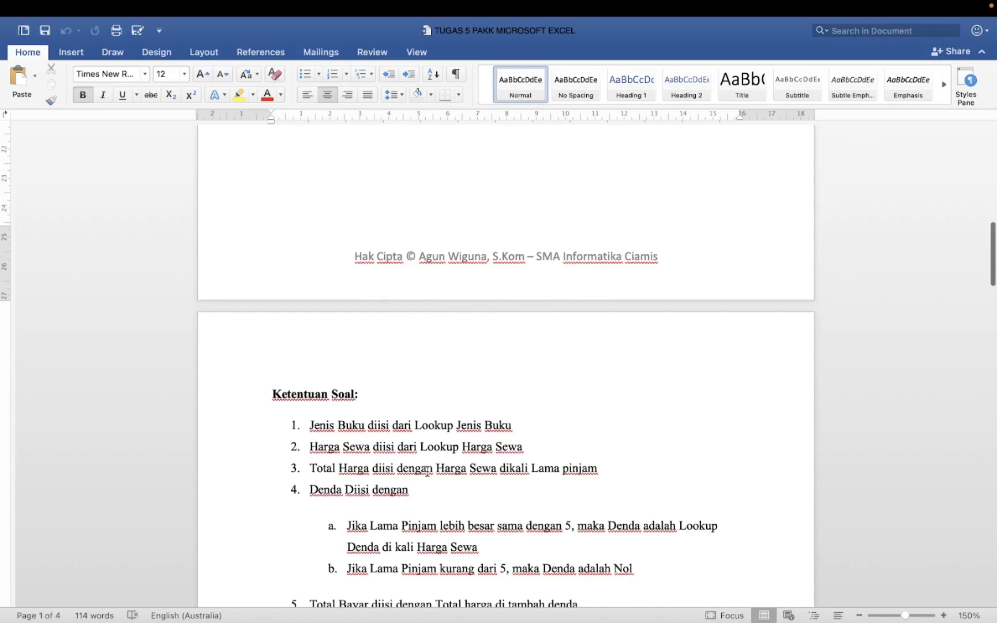
scroll(471, 478, "up", 1)
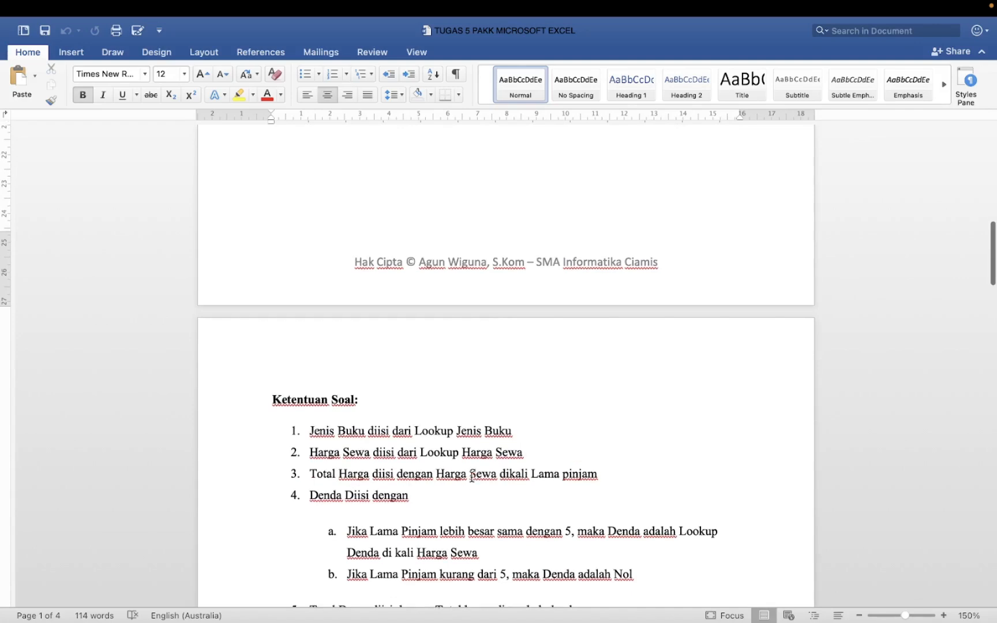
scroll(471, 478, "up", 12)
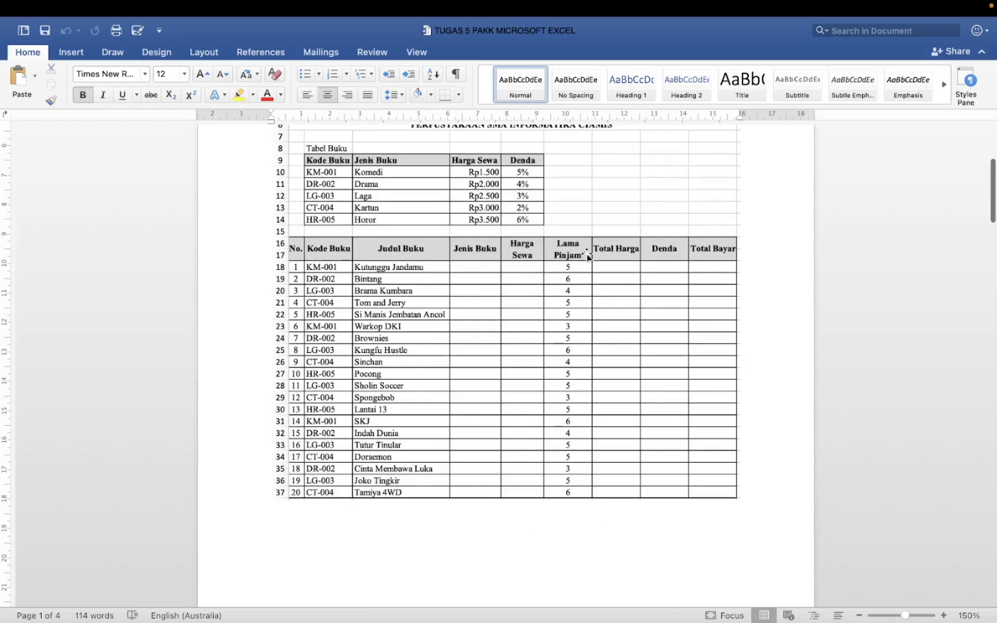
scroll(529, 320, "down", 10)
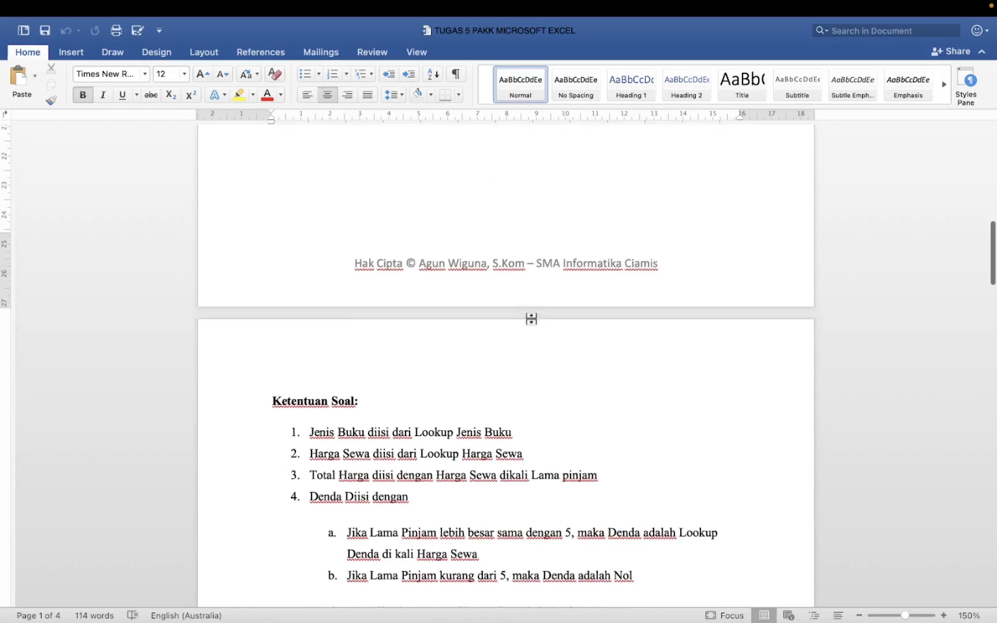
Read the Ketentuan Soal rules for Denda and Total Bayar and compare them with the matching table columns
scroll(531, 319, "down", 3)
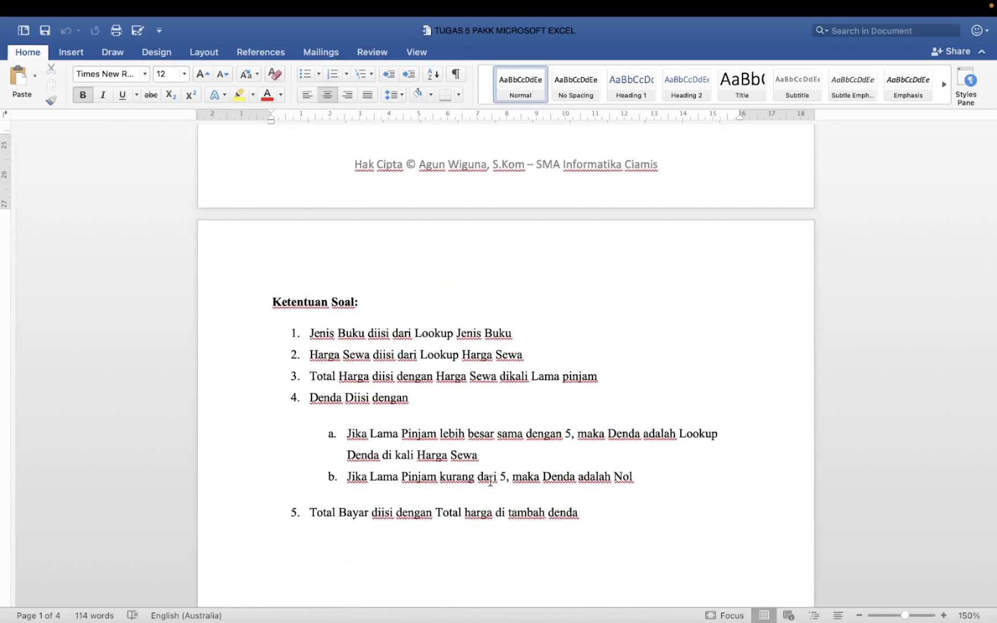
scroll(490, 481, "down", 1)
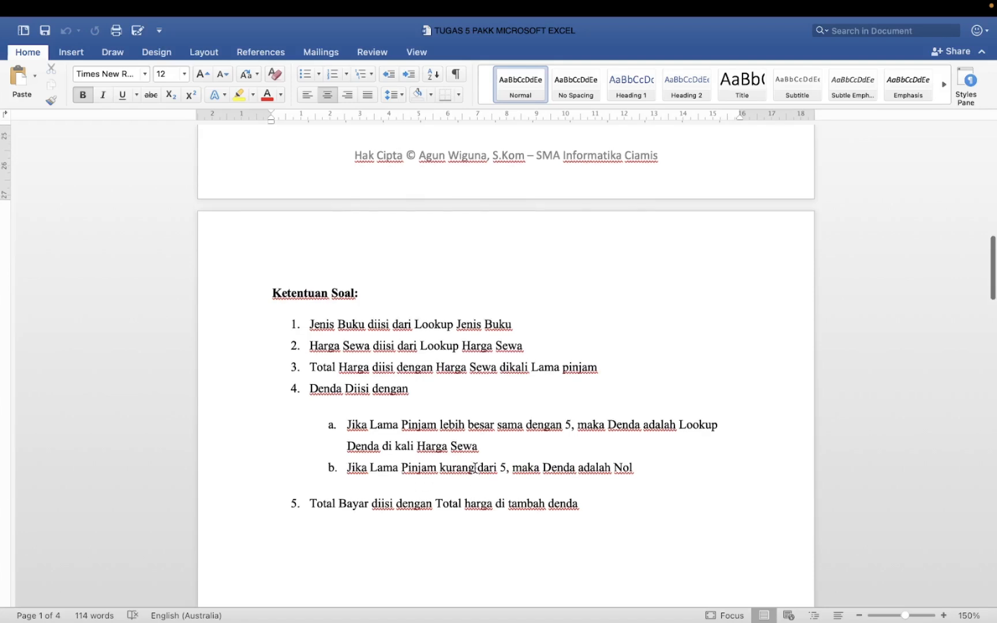
scroll(475, 468, "up", 5)
scroll(475, 468, "up", 10)
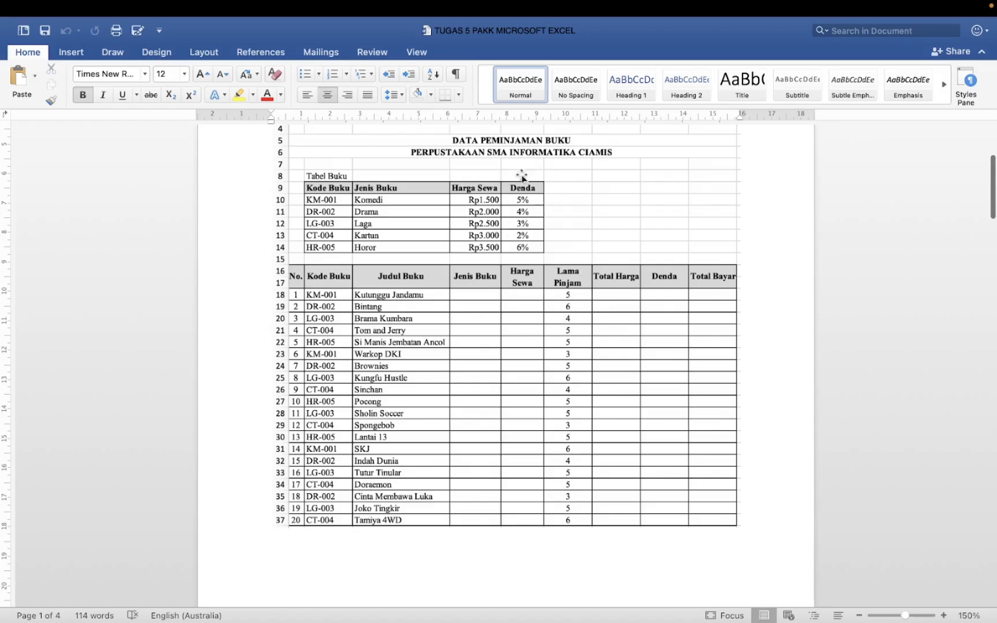
scroll(499, 242, "up", 1)
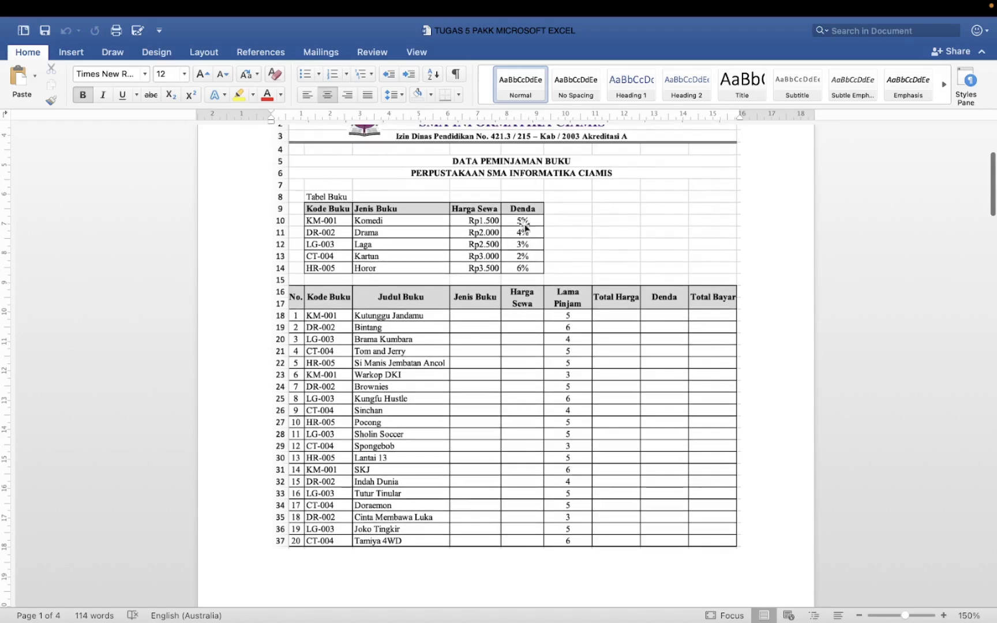
scroll(524, 274, "down", 8)
scroll(523, 274, "down", 6)
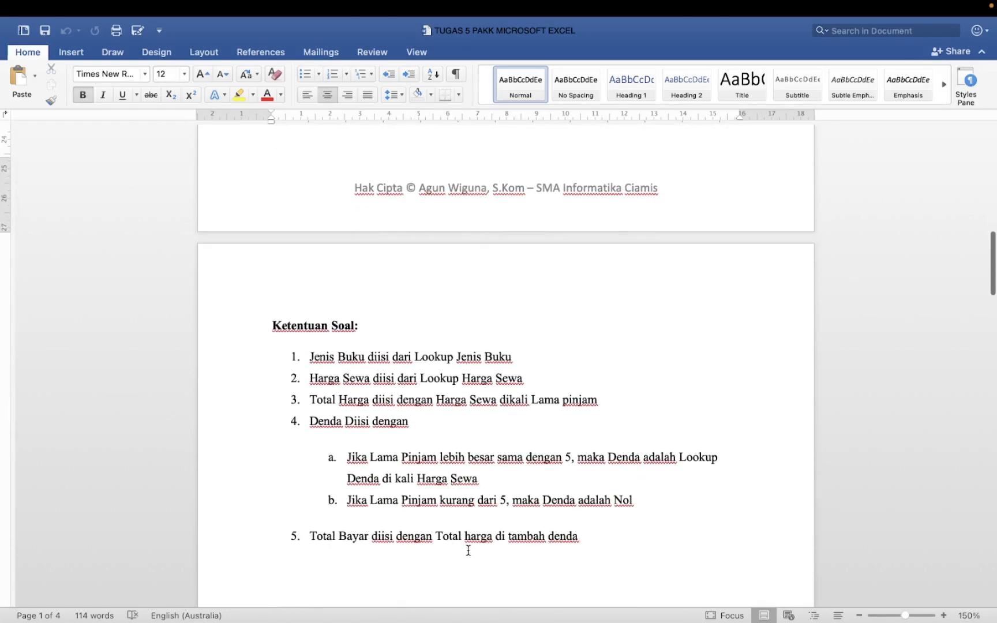
scroll(468, 551, "up", 13)
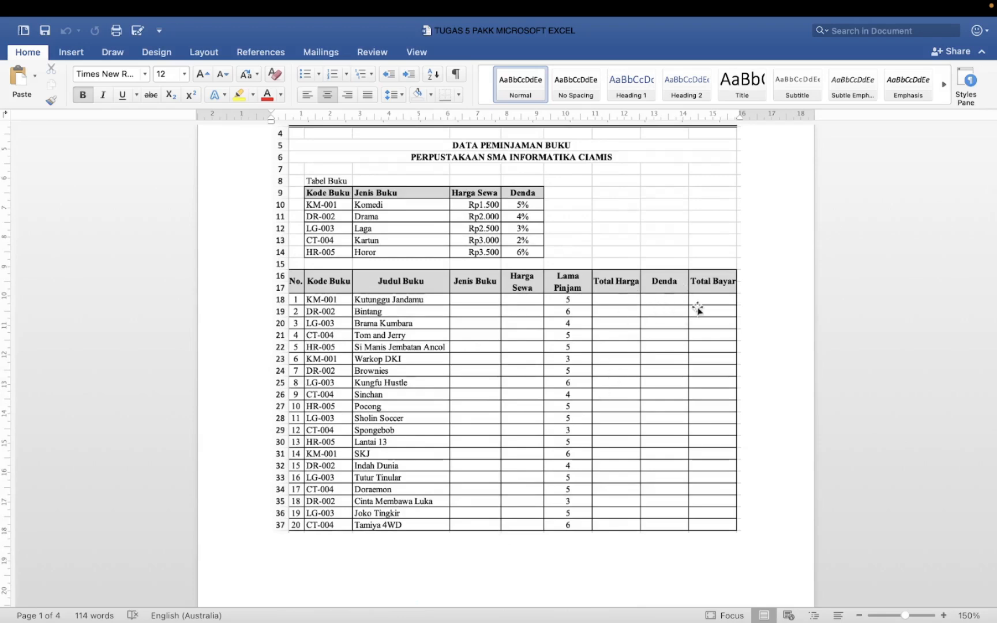
scroll(537, 369, "down", 12)
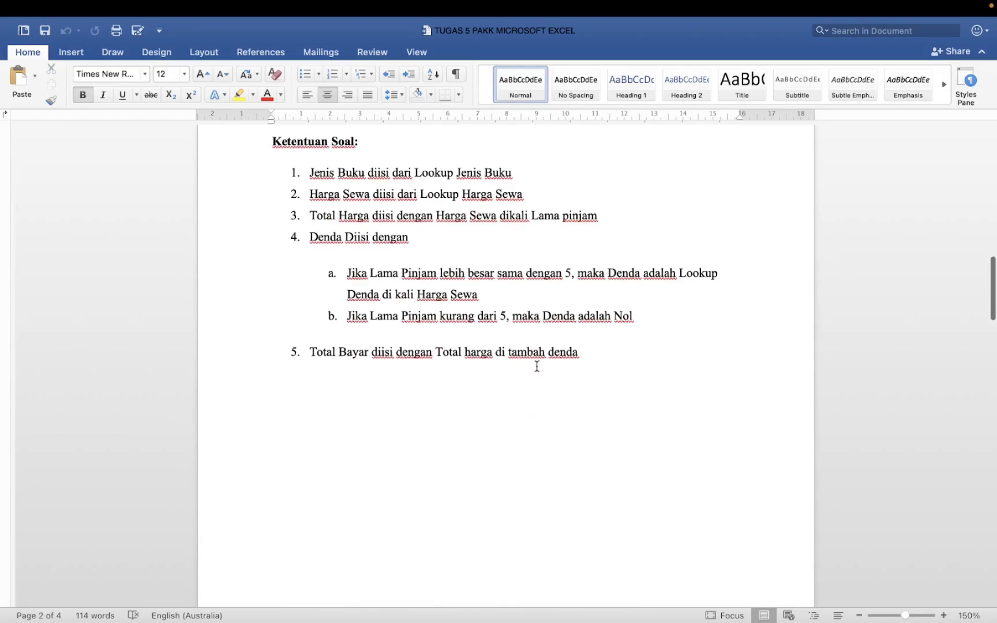
Review the completed worksheet shown under Layout Keluaran as the model for the result
scroll(537, 366, "down", 10)
scroll(536, 366, "down", 8)
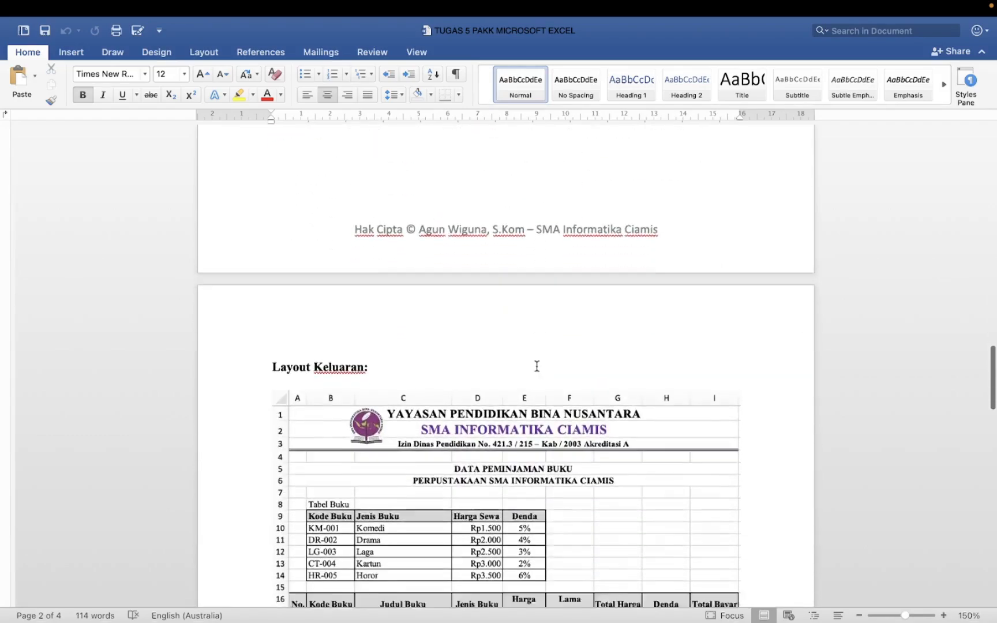
scroll(537, 370, "down", 4)
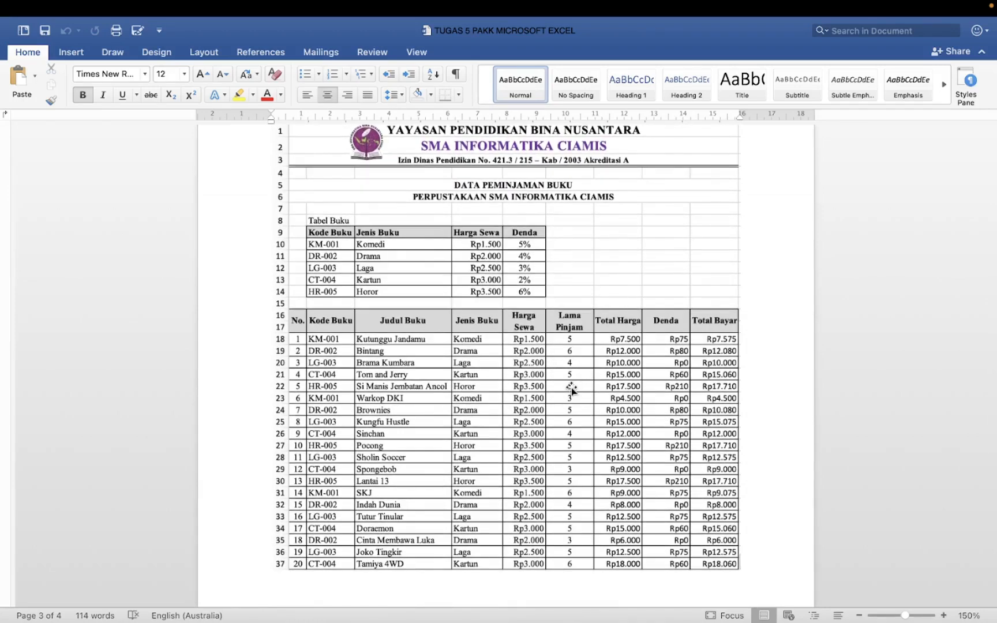
scroll(572, 390, "up", 3)
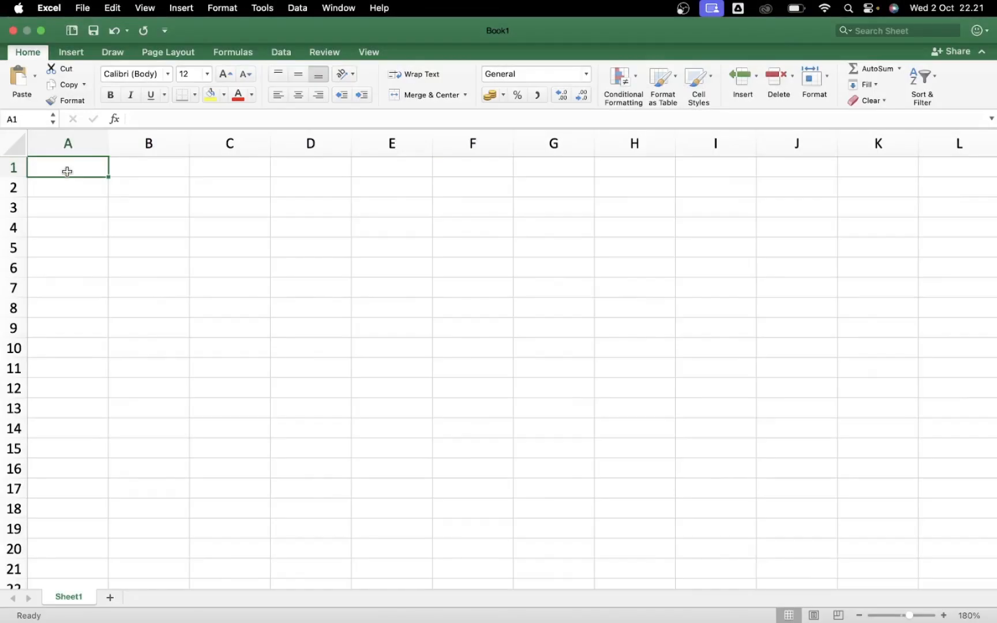
In a blank Excel workbook, enter YAYASAN PENDIDIKAN BINA NUSANTARA, SMA INFORMATIKA CIAMIS and the school's permit and accreditation line in A1 to A3
type("YAYASAN PENDI")
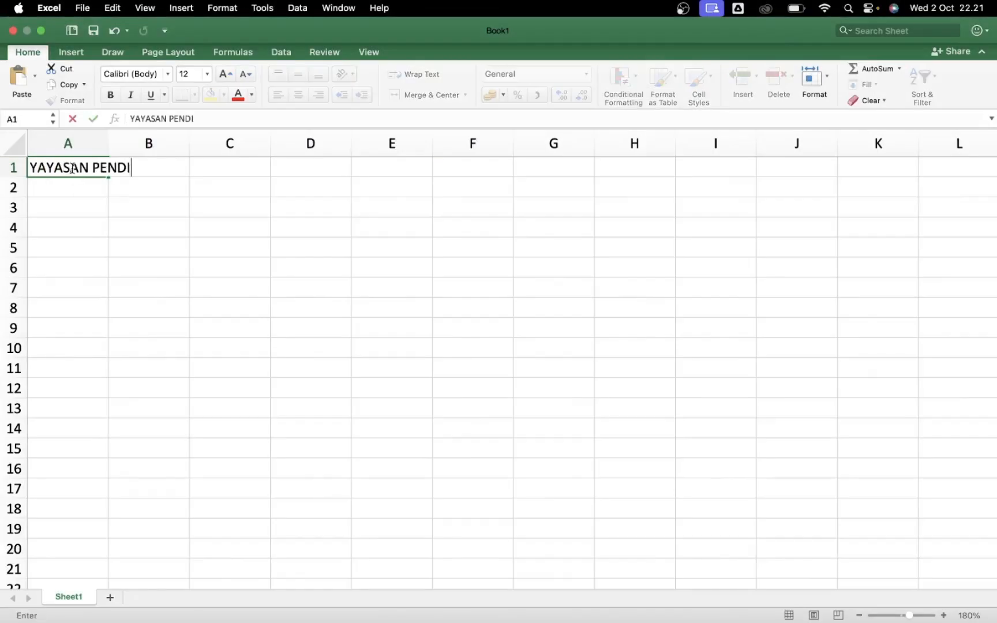
type("DIKAN BINA NUSANTARA")
key("Return")
type("SMA INFORMATIKA CIAMIS")
key("Return")
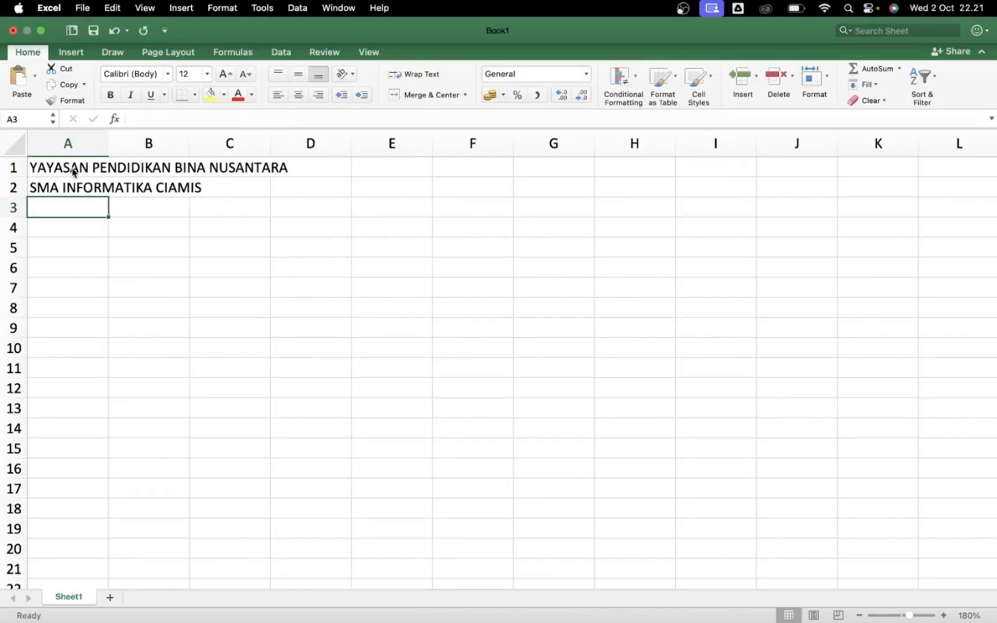
type("Jln. Dinas Pendidikan No. 421")
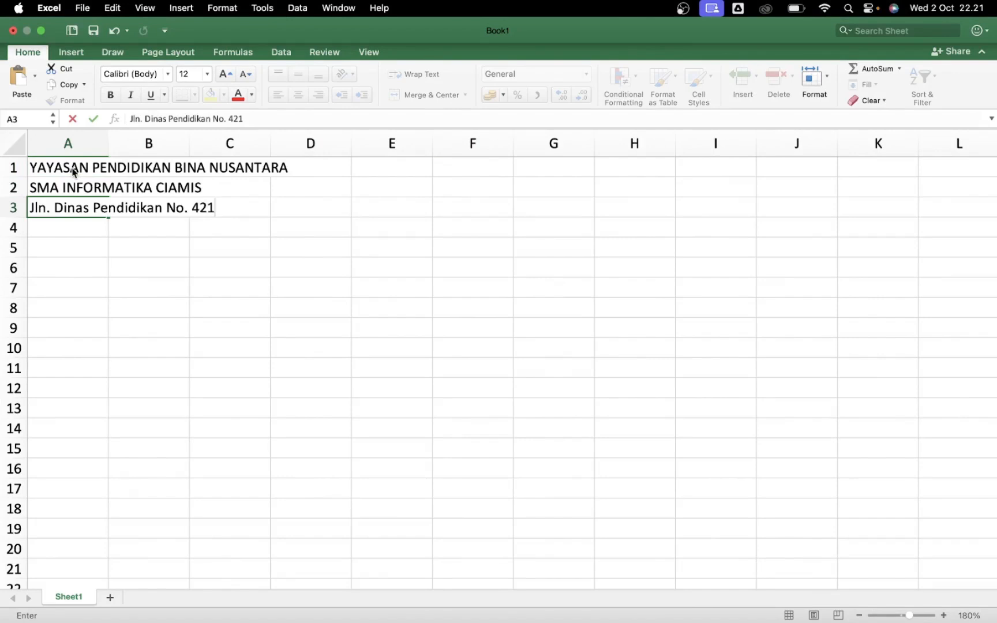
type(".3 / 215 - Kab / ")
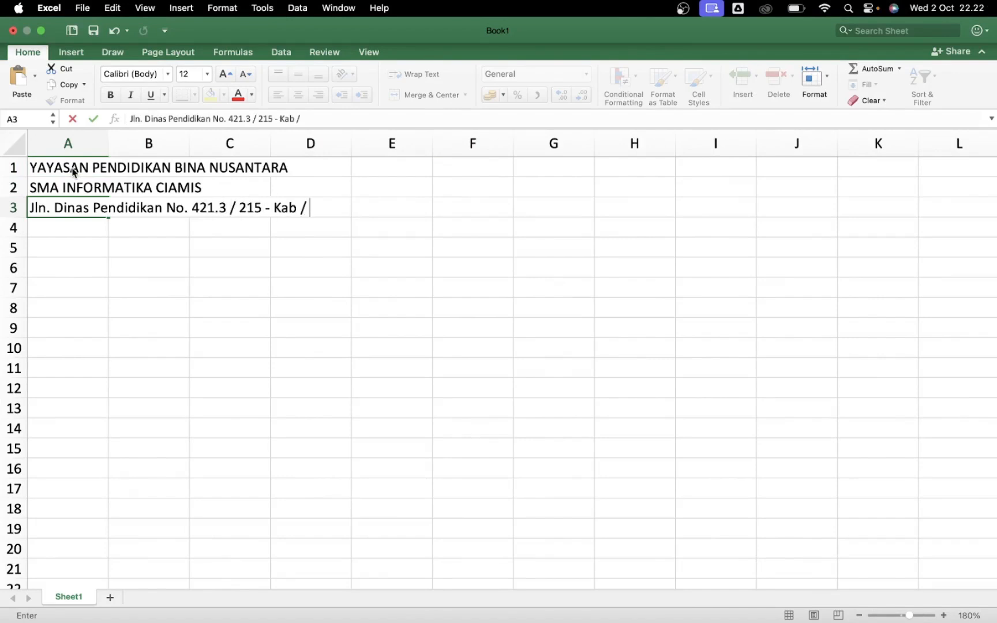
type("2003 Akreditasi A")
Set the font of the three letterhead lines to Times New Roman
left_click(68, 167)
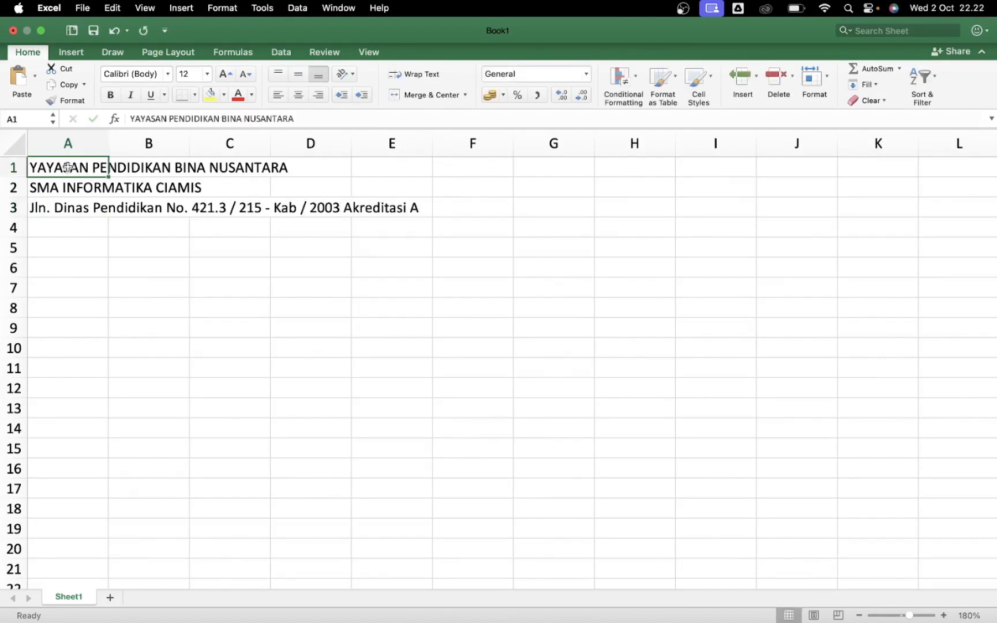
left_click_drag(67, 168, 367, 190)
left_click(168, 74)
left_click(202, 196)
Merge and center each of the three letterhead rows across columns A to I and make their text bold
left_click_drag(64, 167, 744, 167)
left_click(426, 95)
left_click_drag(46, 188, 744, 188)
left_click(425, 95)
left_click_drag(46, 207, 745, 207)
left_click(424, 95)
left_click_drag(387, 167, 386, 208)
left_click(110, 94)
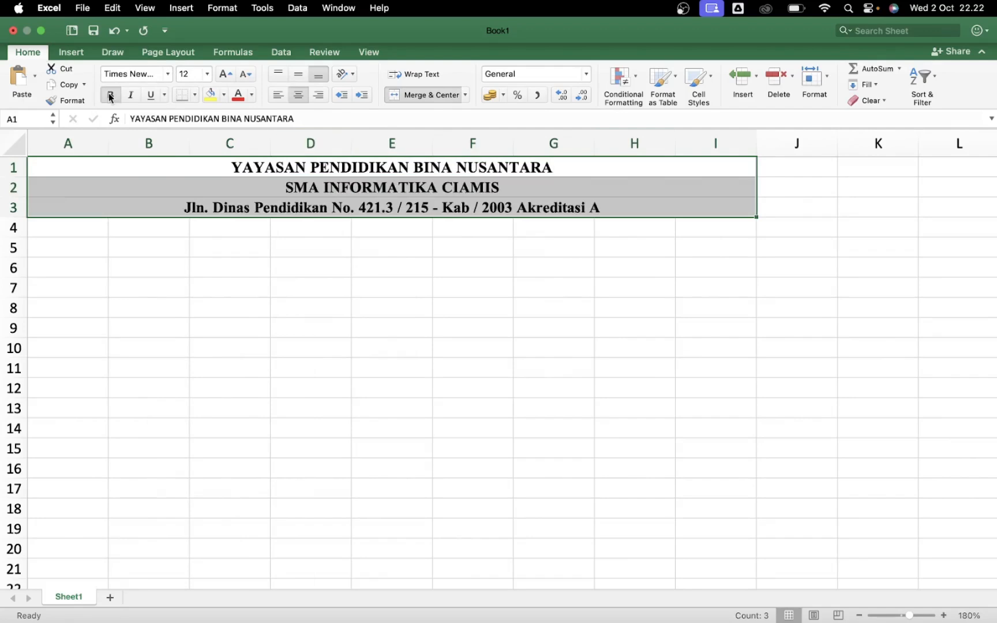
Enlarge the font of the first two letterhead lines and color SMA INFORMATIKA CIAMIS purple
left_click(346, 167)
left_click(208, 74)
left_click(197, 188)
left_click(279, 188)
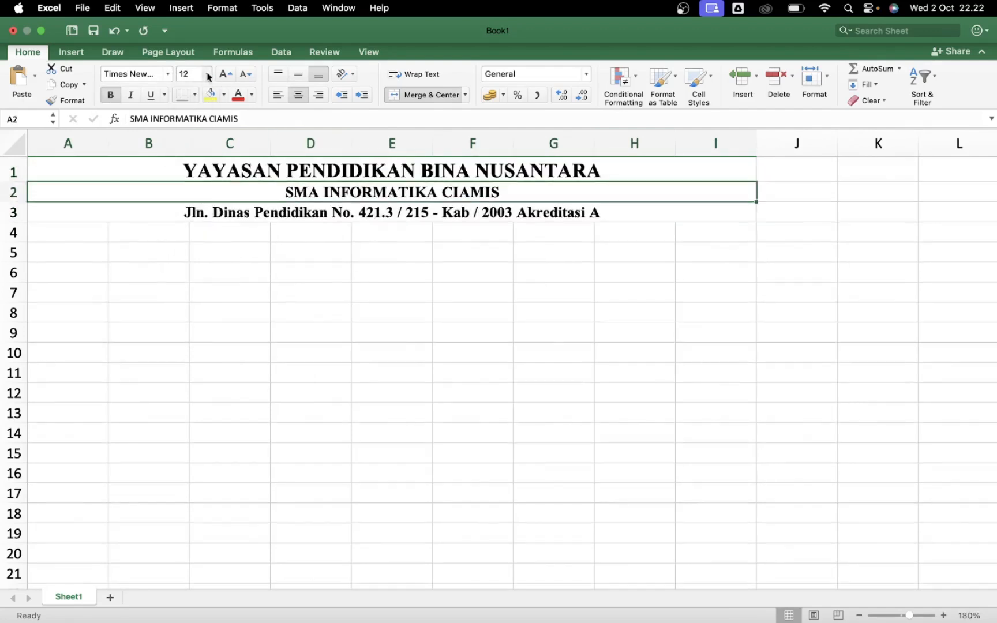
left_click(207, 74)
left_click(201, 194)
left_click(252, 94)
left_click(354, 253)
Add a heavy bottom border under the third letterhead row across columns A to I
left_click(253, 221)
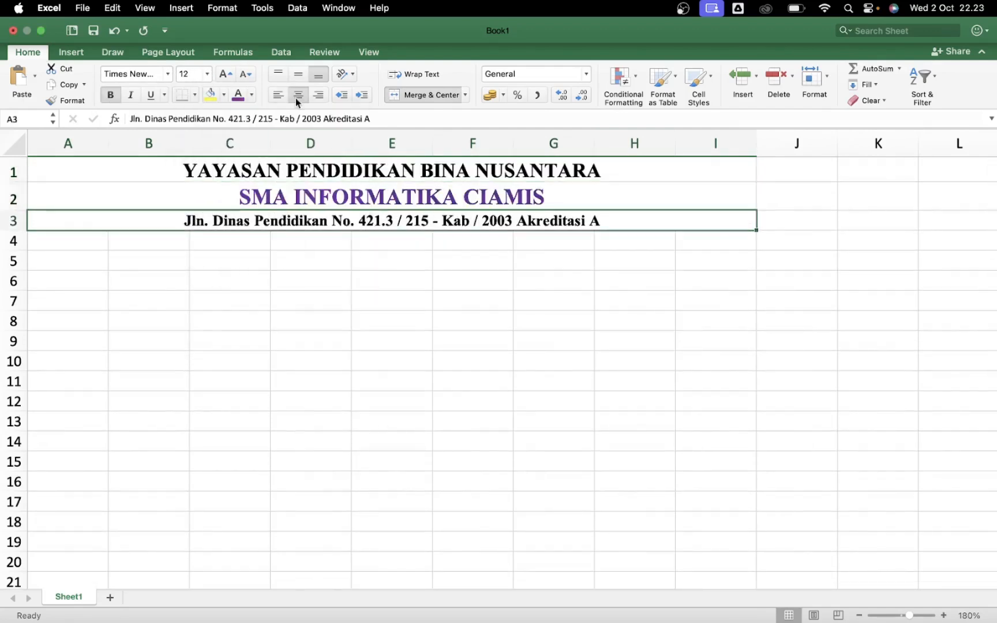
left_click(194, 95)
left_click(229, 281)
left_click(241, 256)
left_click(148, 243)
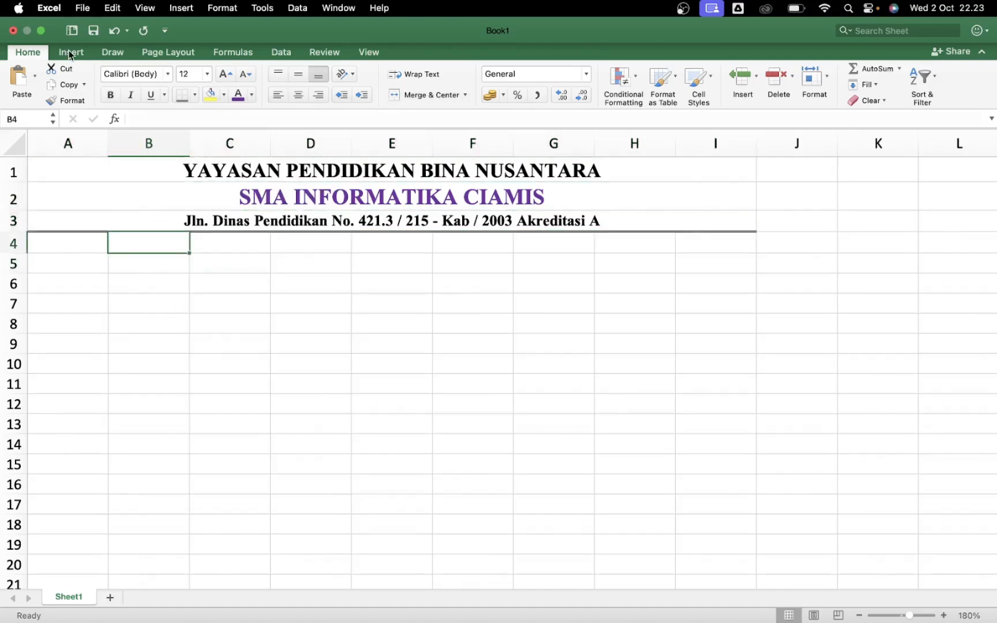
Insert the school logo picture from a file into the sheet
left_click(71, 52)
left_click(153, 76)
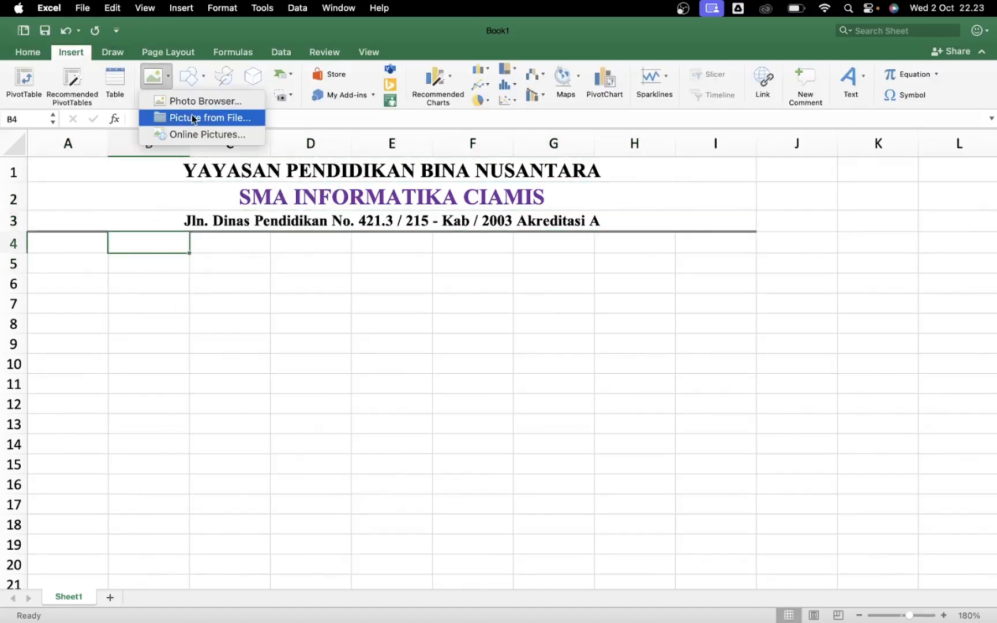
left_click(192, 118)
left_click(269, 198)
left_click(445, 141)
left_click(735, 381)
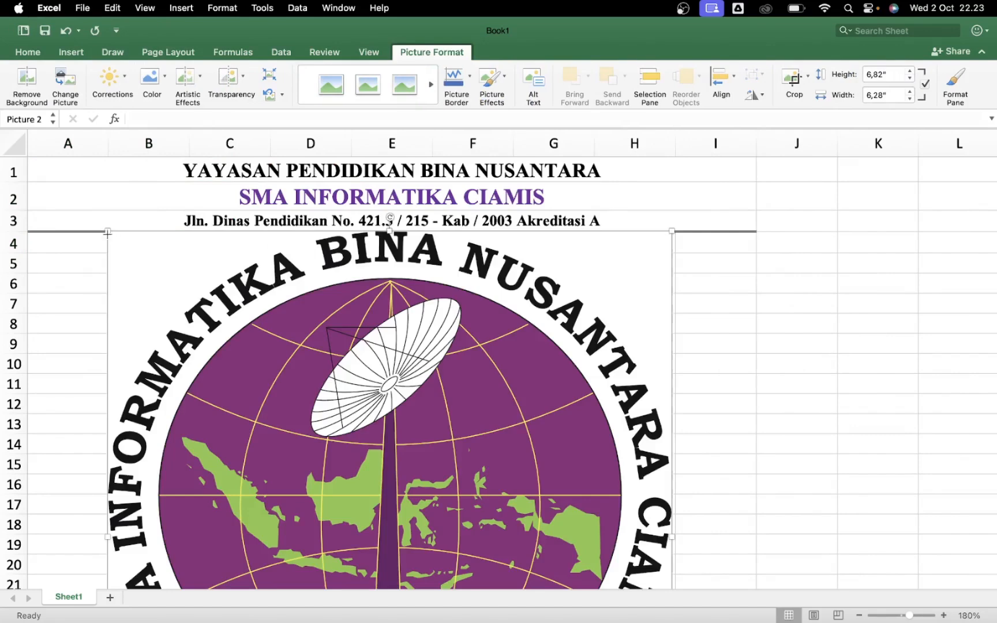
Shrink the school logo to the letterhead's height and place it in column B beside the letterhead text
left_click_drag(108, 233, 401, 456)
left_click_drag(449, 508, 152, 224)
left_click_drag(199, 275, 146, 190)
left_click(205, 266)
Enter the titles DATA PEMINJAMAN BUKU in A5 and PERPUSTAKAAN SMA INFORMATIKA CIAMIS in A6
left_click(99, 264)
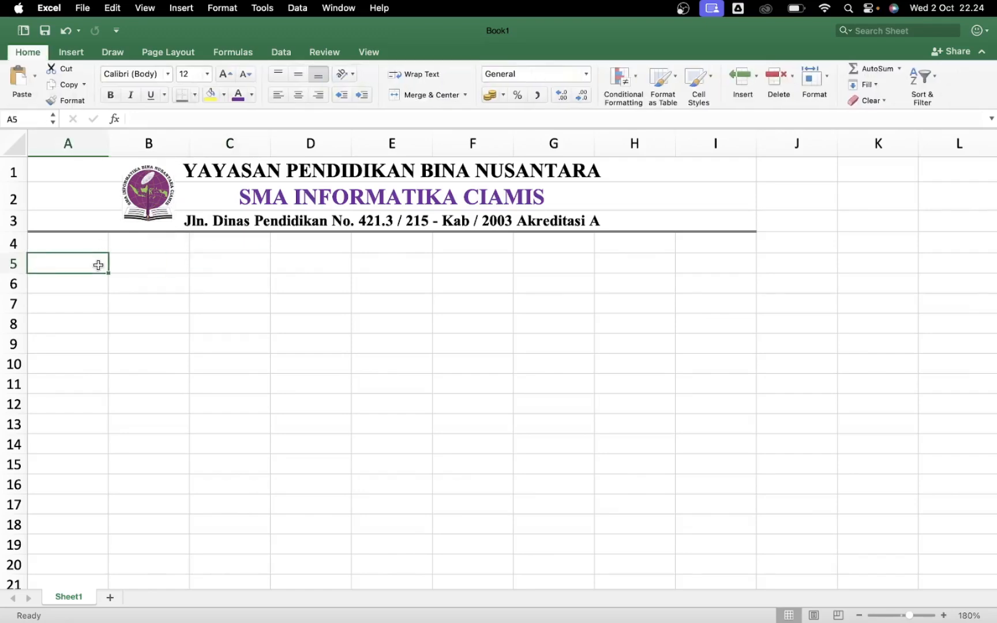
type("DATA PEMINJAMAN BUKU")
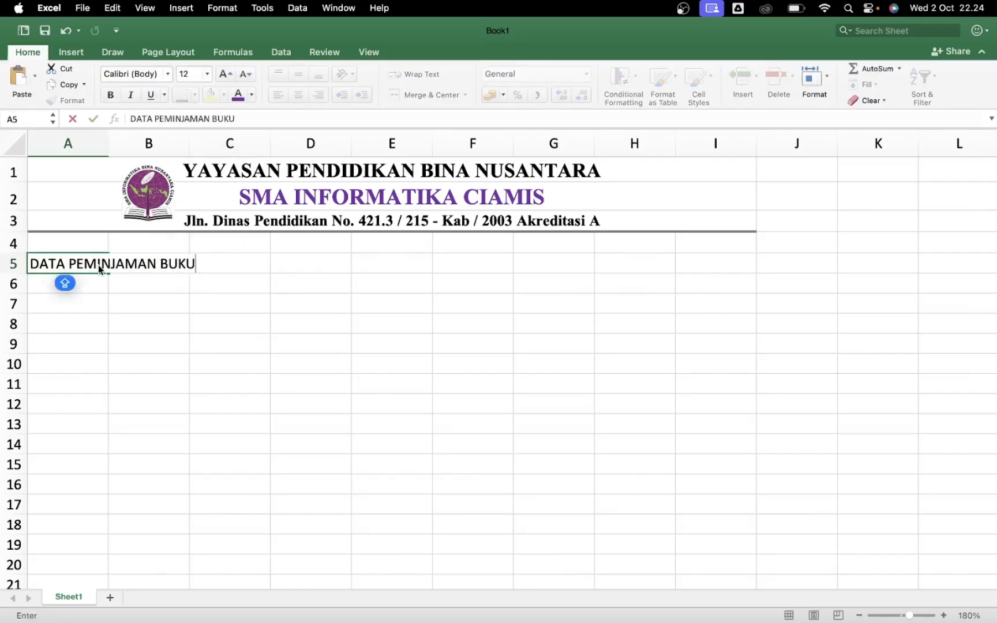
key("Return")
type("PERPUSTAKAAN SMA INFORMATIKA CIAMIS")
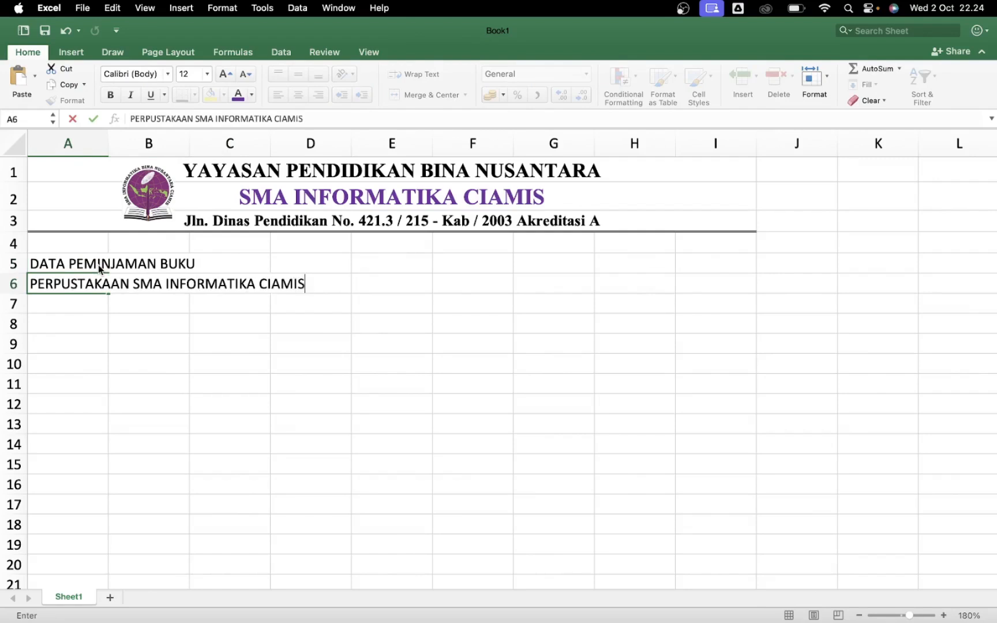
key("Return")
Format both title lines in bold Times New Roman and merge and center each across columns A to I
left_click_drag(95, 264, 715, 265)
left_click(167, 74)
left_click(199, 195)
left_click(229, 304)
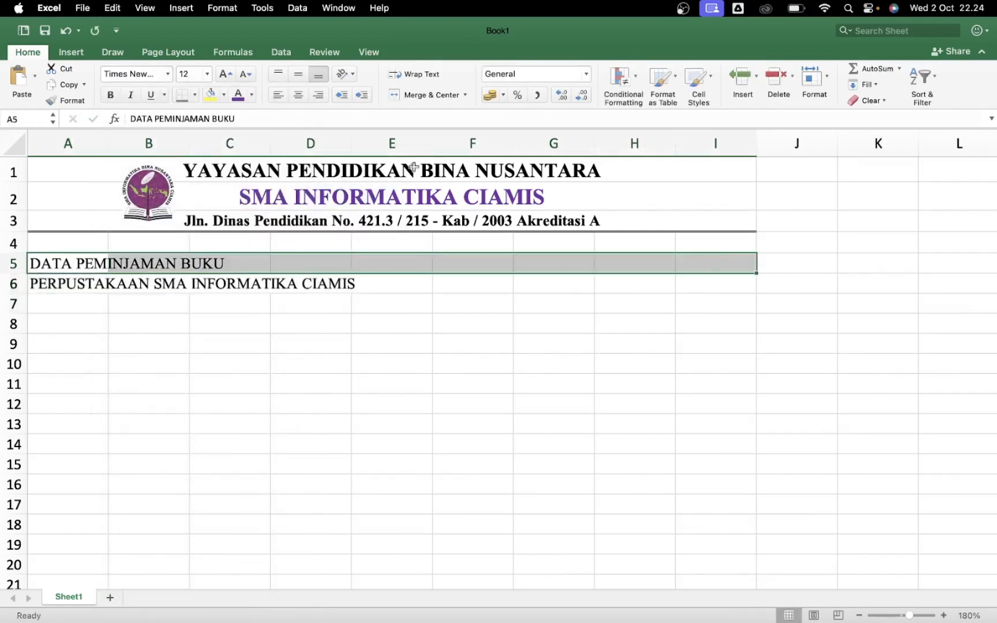
left_click(427, 95)
left_click(110, 94)
left_click_drag(62, 284, 716, 284)
left_click(427, 95)
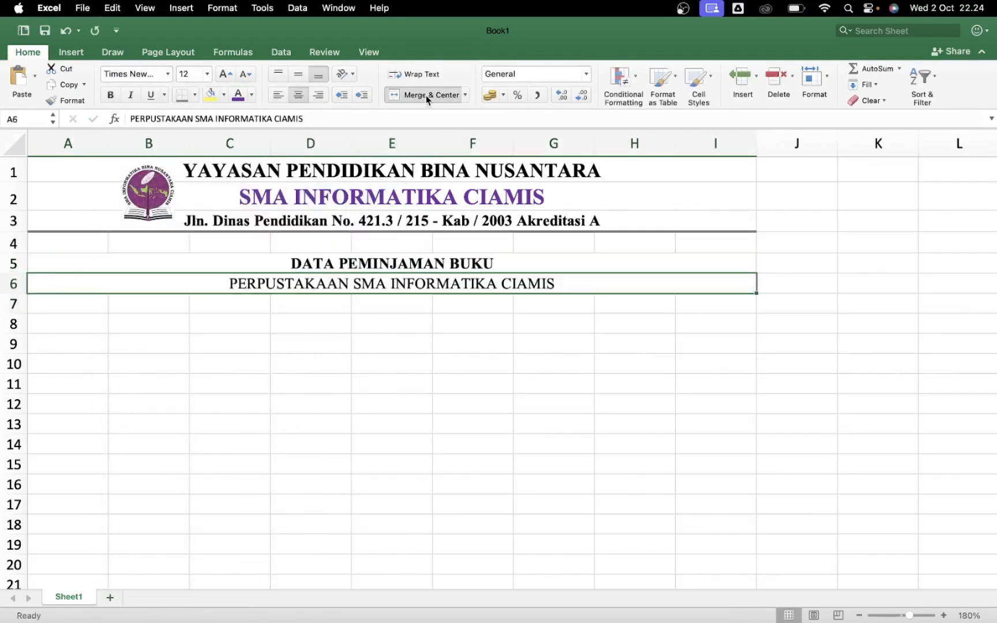
left_click(110, 95)
Enter the label Tabel Buku in B8 and the headers Kode Buku, Jenis Buku, Harga Sewa and Denda in B9 to E9
left_click(127, 328)
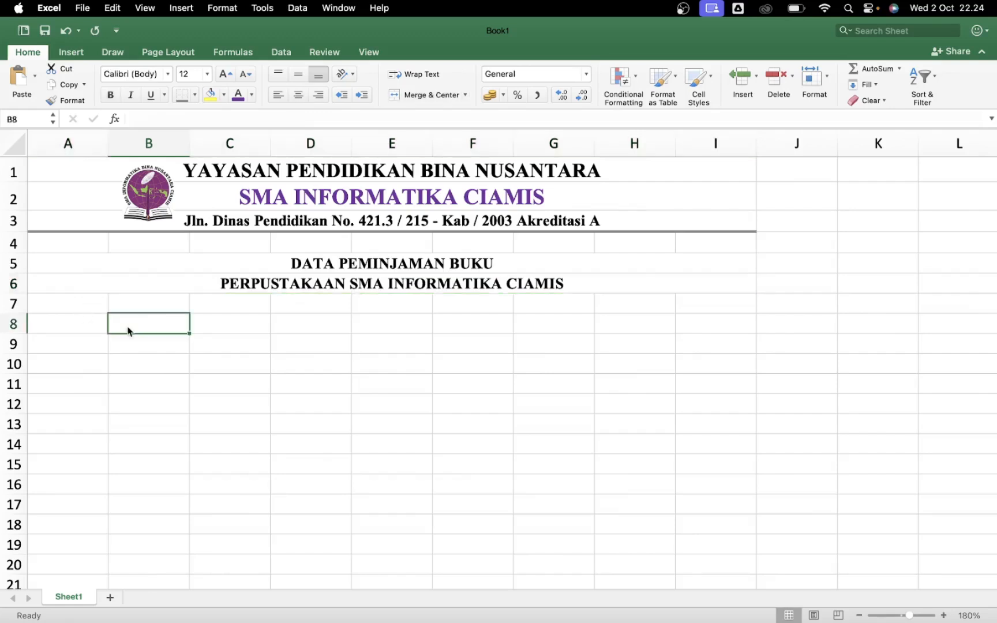
type("Tabel Buku")
key("Return")
type("Kode Buku")
key("Tab")
type("Jenis ")
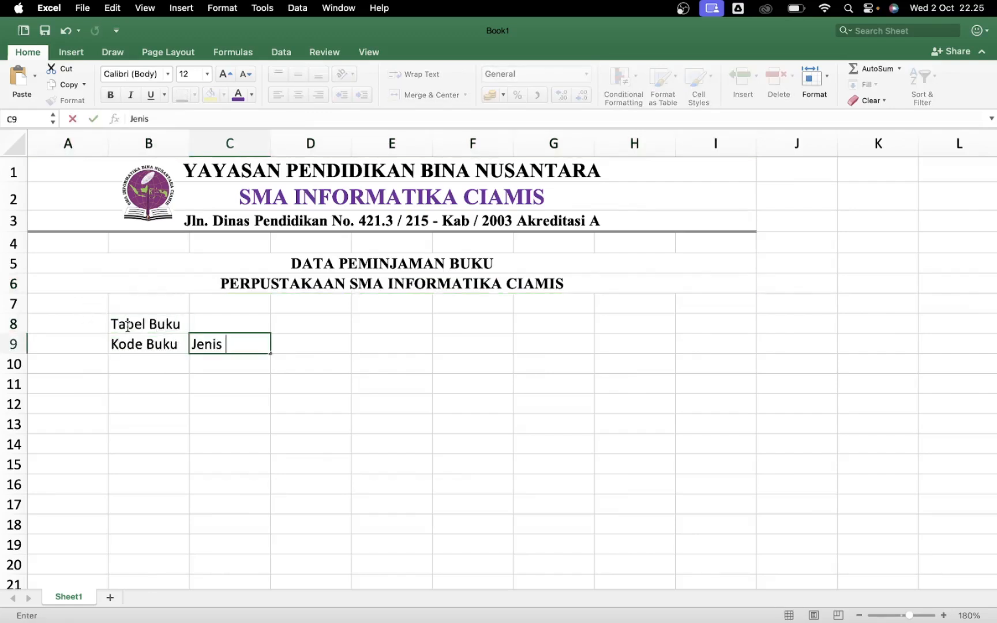
type("Buku")
key("Tab")
type("Harga Sewa")
key("Tab")
type("Denda")
key("Return")
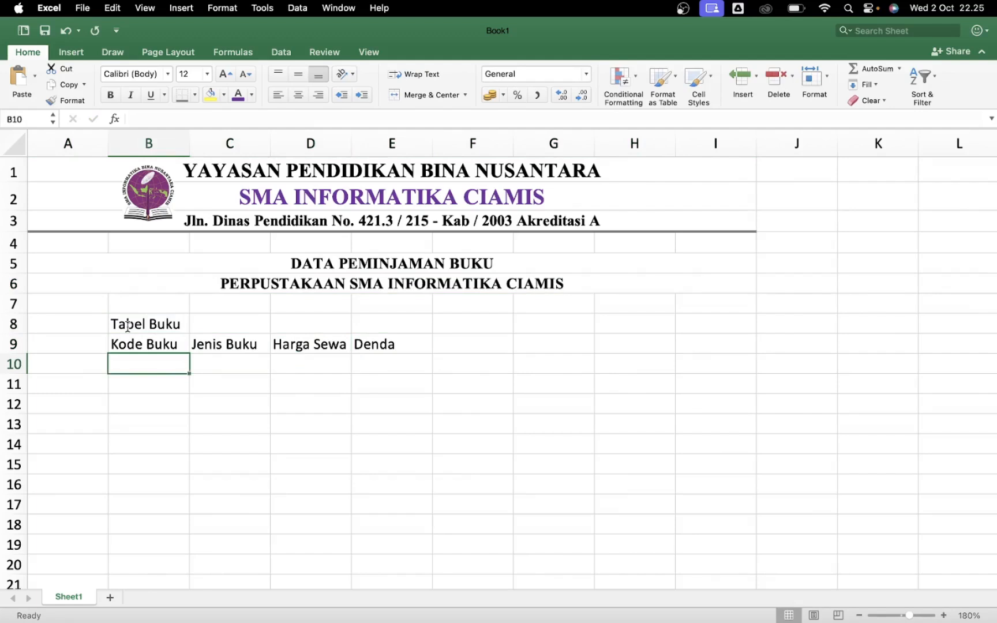
Fill the Kode Buku column in B10 to B14 with KM-001, DR-002, LG-003, CT-004 and HR-005
type("KM-001")
key("Return")
type("DR-002")
key("Return")
type("LG-003")
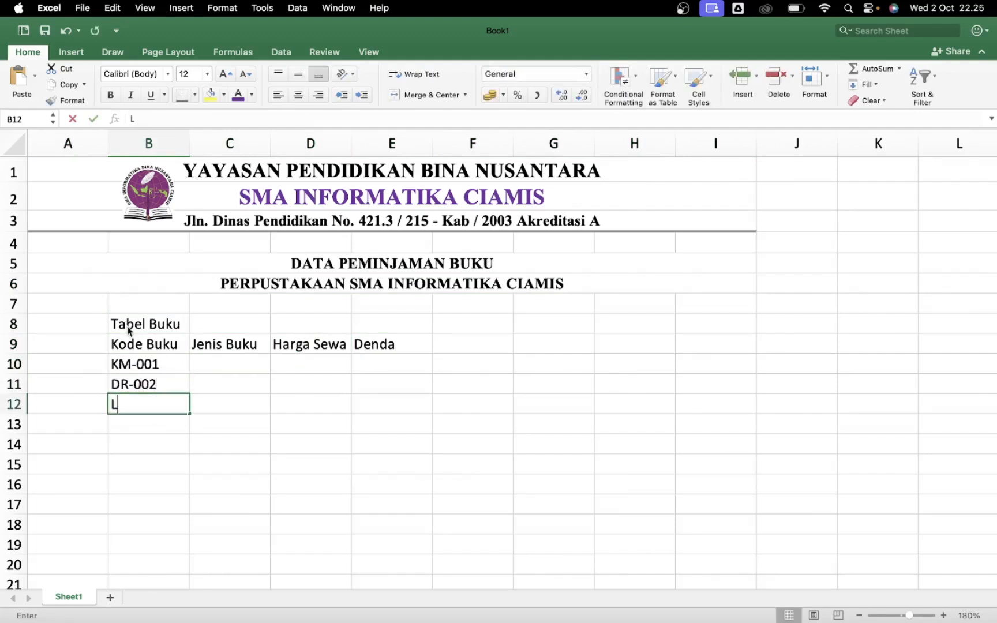
key("Return")
type("CT-004")
key("Return")
type("HR-005")
Fill the Jenis Buku column in C10 to C14 with Komedi, Drama, Laga, Kartun and Horor
key("Right")
key("Up")
key("Up")
key("Up")
key("Up")
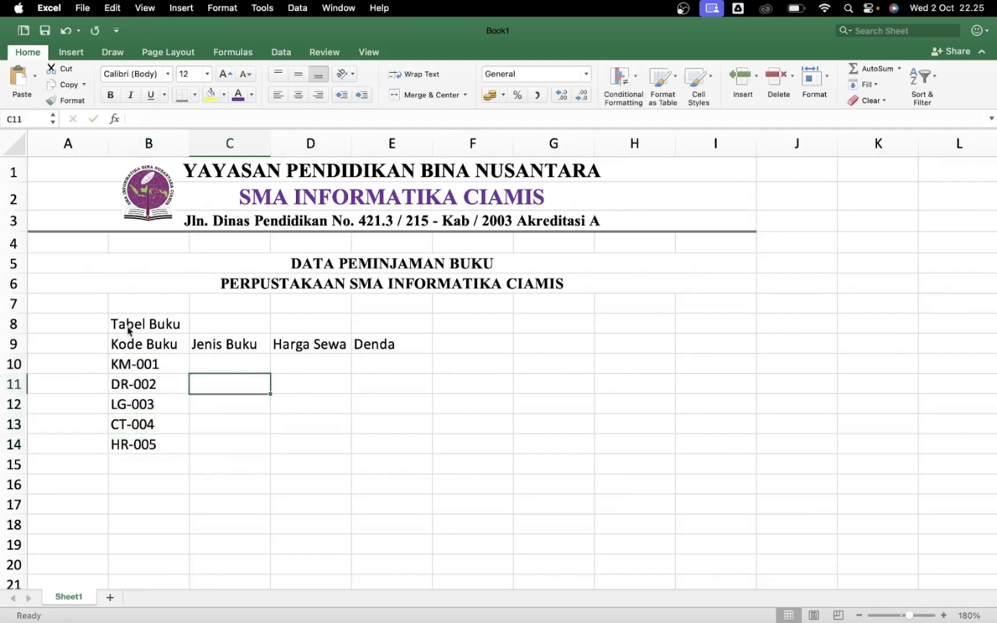
type("Komedi")
key("Return")
type("Drama")
key("Return")
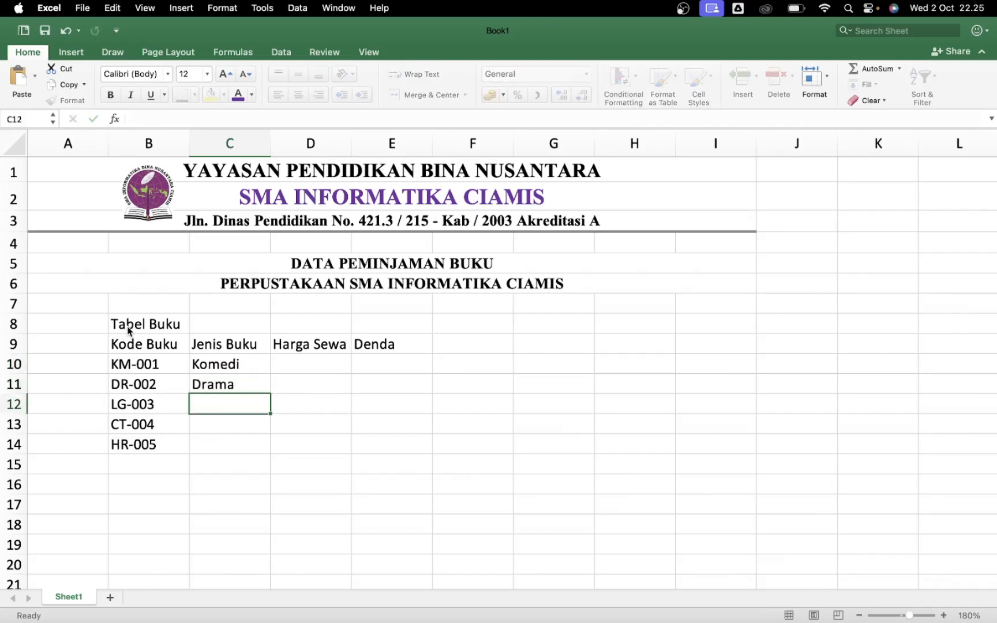
type("Laga")
key("Return")
type("Kartun")
key("Return")
type("Horor")
key("Return")
Fill the Harga Sewa column in D10 to D14 with 1500, 2000, 2500, 3000 and 3500
key("Right")
key("Up")
key("Up")
key("Up")
key("Up")
key("Up")
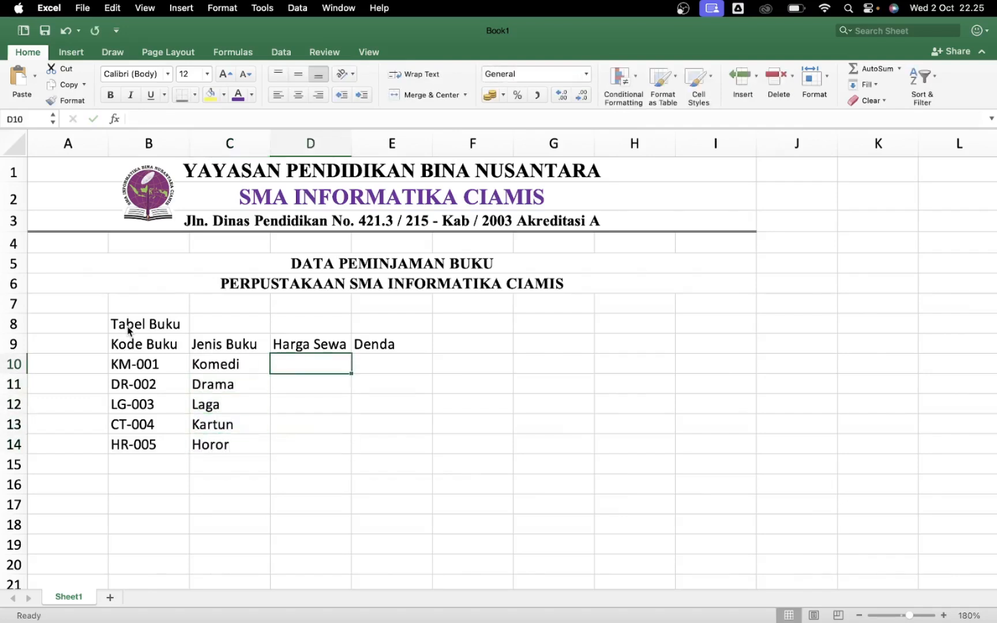
type("1500")
key("Return")
type("2000")
key("Return")
type("2500")
key("Return")
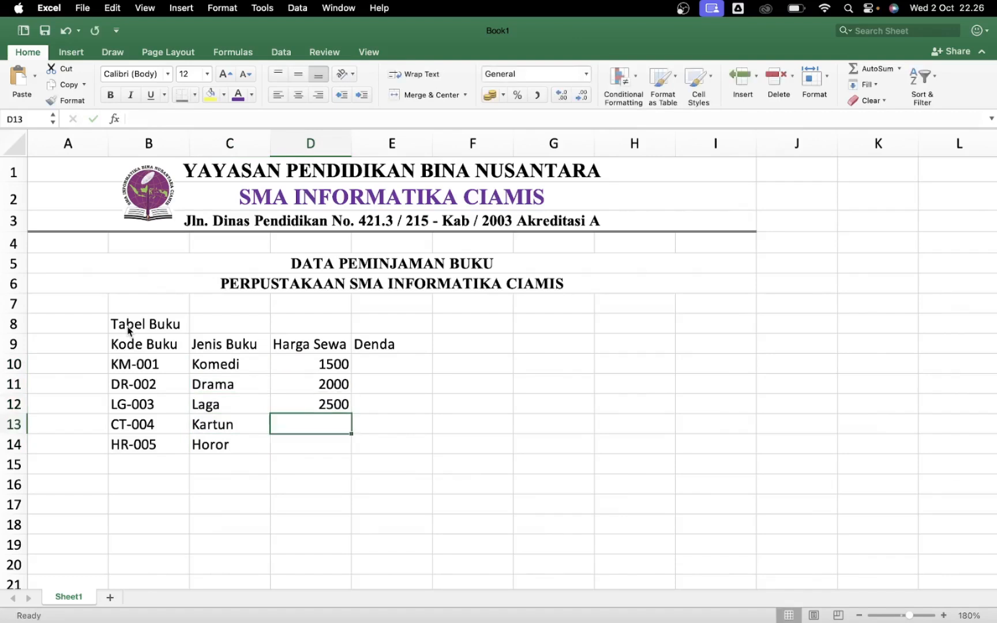
type("3000")
key("Return")
type("3500")
key("Return")
Fill the Denda column in E10 to E14 with 5%, 4%, 3%, 2% and 6%
key("Up")
key("Up")
key("Up")
key("Up")
key("Up")
key("Right")
type("5%")
key("Return")
type("4%")
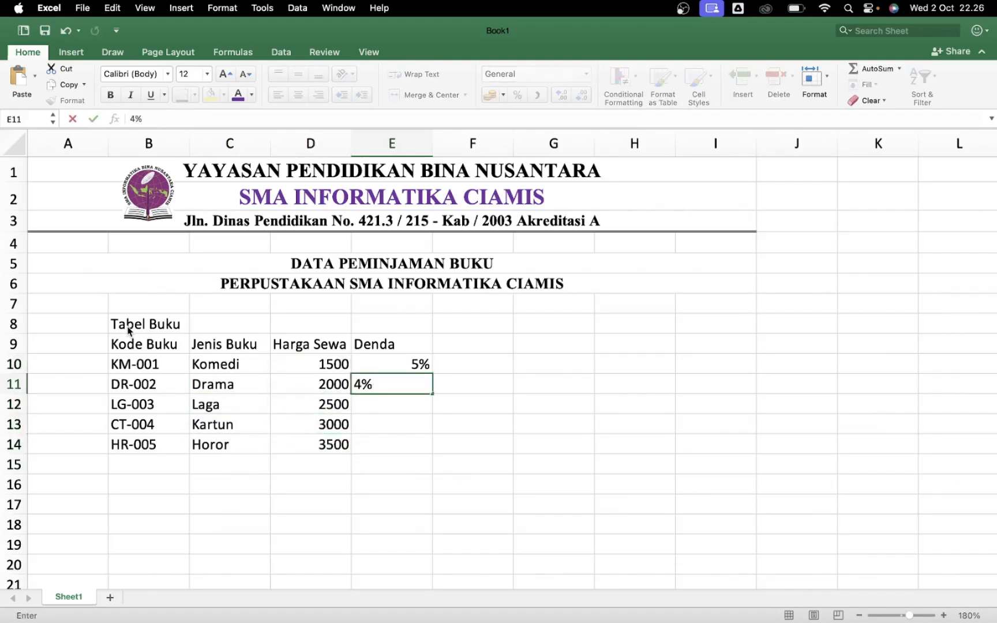
key("Return")
type("3%")
key("Return")
type("2%")
key("Return")
type("6%")
key("Return")
Set the Tabel Buku block to Times New Roman and apply all borders to B9 to E14
left_click_drag(128, 329, 404, 444)
left_click(167, 74)
left_click(341, 195)
left_click_drag(127, 344, 404, 444)
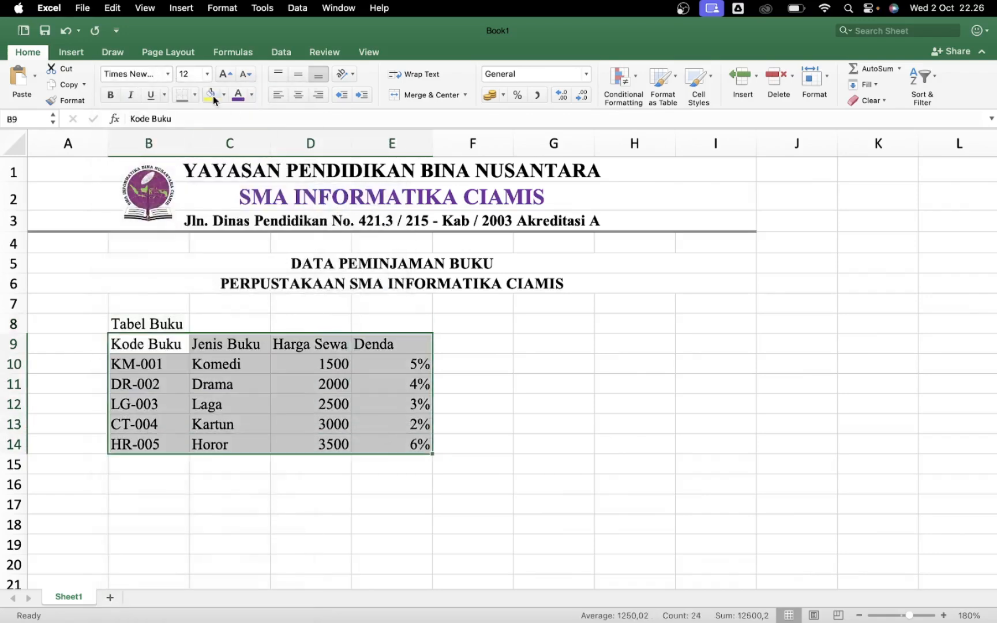
left_click(195, 95)
left_click(241, 223)
Make the Tabel Buku header row bold and centered with a light gray fill, and center the Denda values
left_click(110, 95)
left_click_drag(126, 344, 398, 445)
left_click(224, 95)
left_click(217, 182)
left_click(312, 383)
left_click(299, 95)
Widen column D slightly and format the Harga Sewa values in D10 to D14 as Currency
left_click(312, 384)
left_click_drag(351, 144, 356, 144)
left_click_drag(325, 362, 326, 444)
left_click(586, 74)
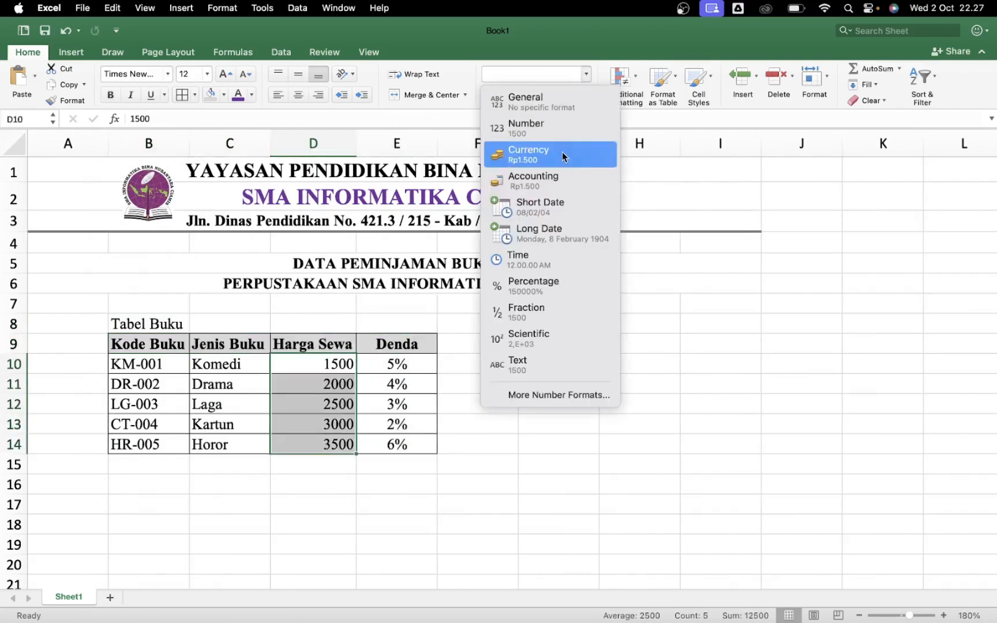
left_click(557, 154)
left_click(188, 450)
Enter the lending table headers No., Kode Buku, Judul Buku, Jenis Buku and Harga Sewa in A16 to E16
left_click(63, 483)
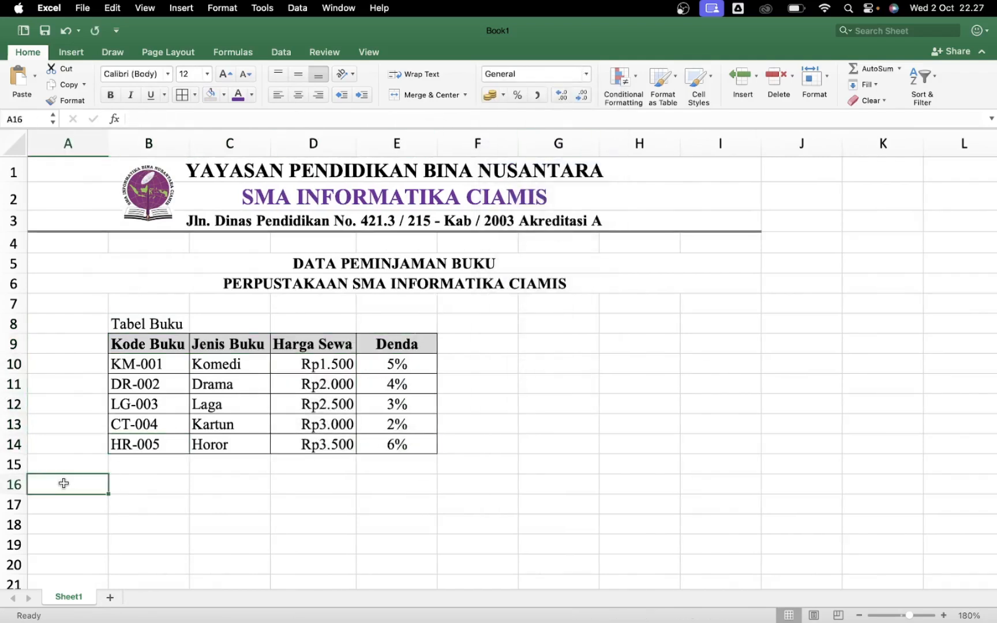
type("No.")
key("Tab")
type("Kode Buku")
scroll(246, 294, "down", 4)
key("Tab")
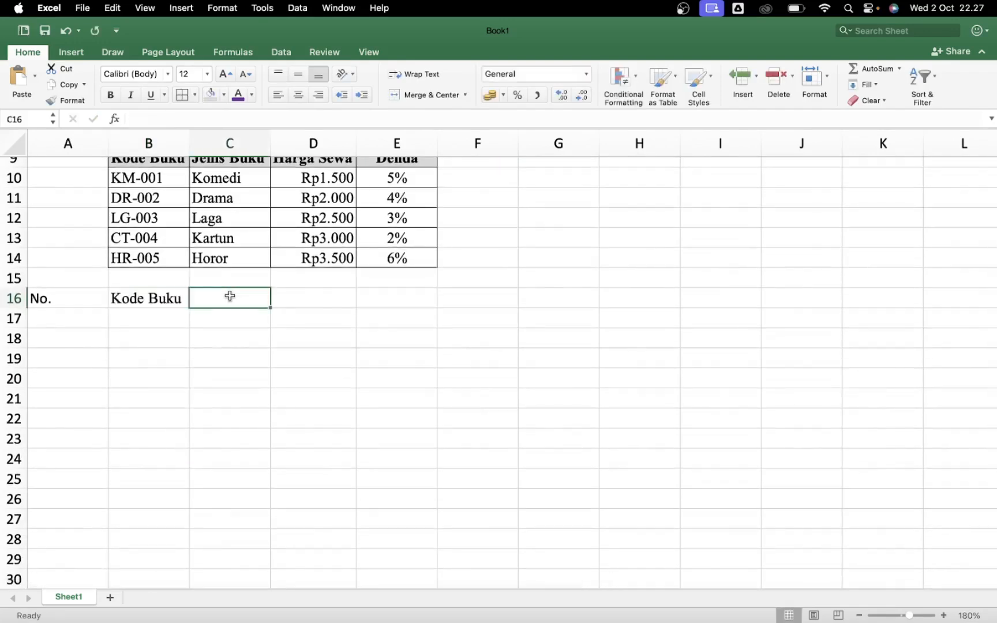
type("Judul Buku")
key("Tab")
type("Jenis Buku")
key("Tab")
type("Harga Sewa")
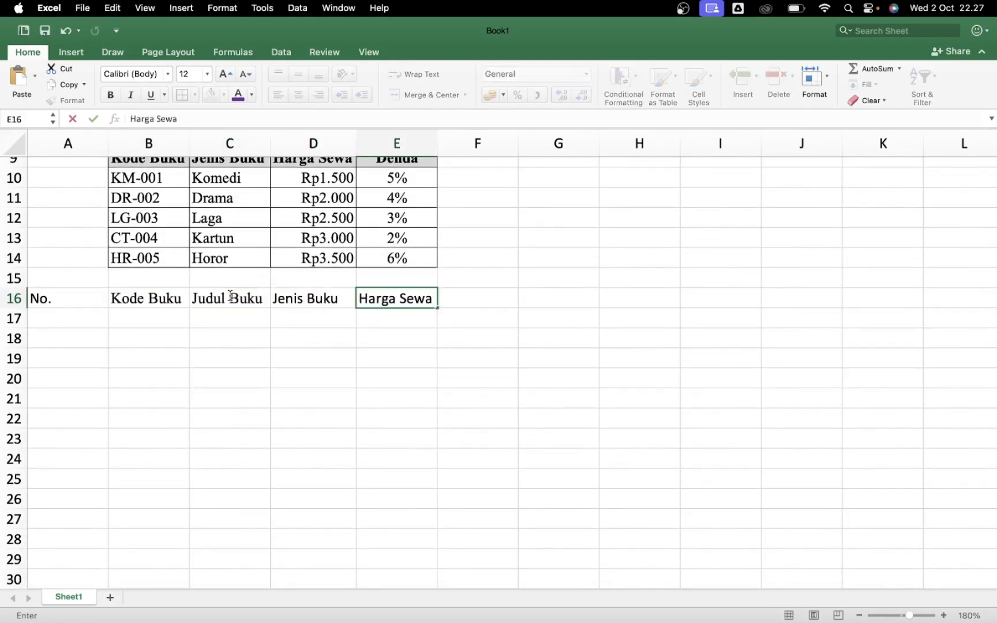
key("Tab")
Enter the remaining headers Lama Pinjam, Total Harga, Denda and Total Bayar in F16 to I16
type("Lama Pinjam")
key("Tab")
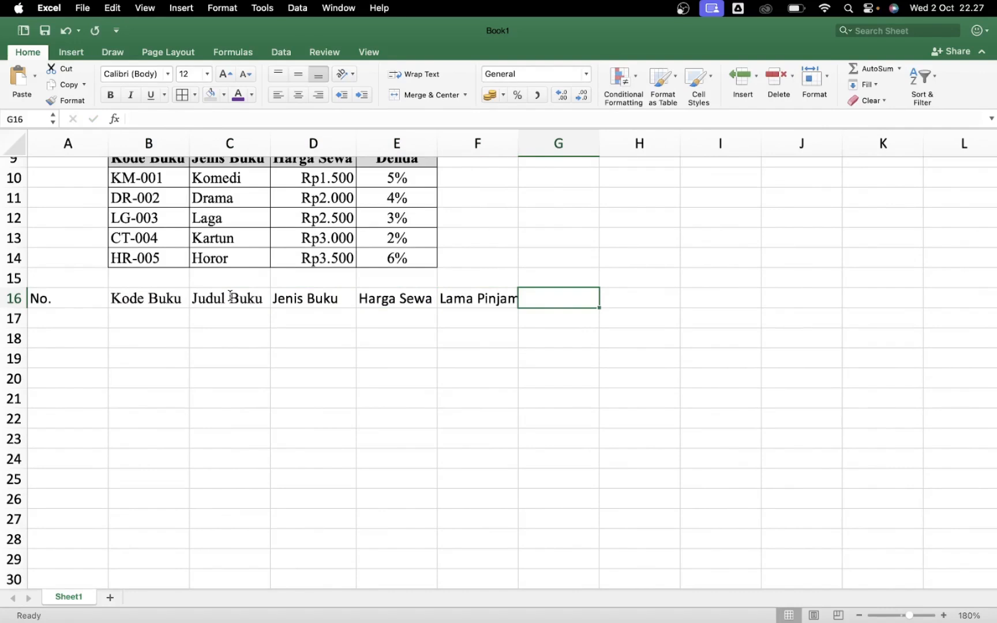
type("Total Harga")
key("Tab")
type("Denda")
key("Tab")
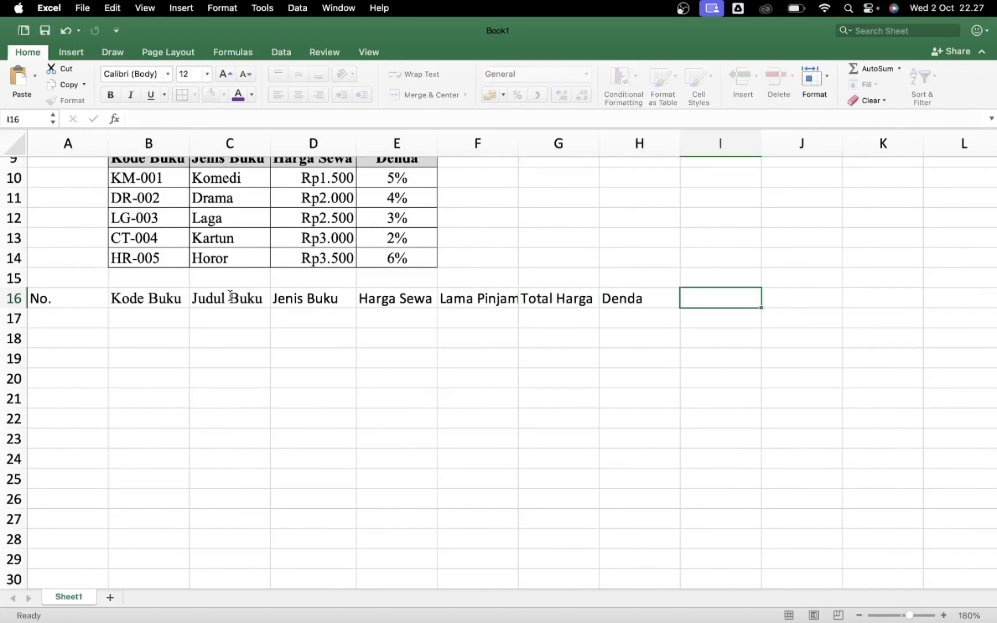
type("Total Bayar")
key("Return")
Set the font of the lending table headers in A16 to I16 to Times New Roman
left_click(73, 298)
left_click_drag(73, 298, 737, 296)
left_click(168, 74)
left_click(358, 194)
Merge and centre the No. and Kode Buku headers over rows 16 and 17, aligned to the middle
left_click(81, 298)
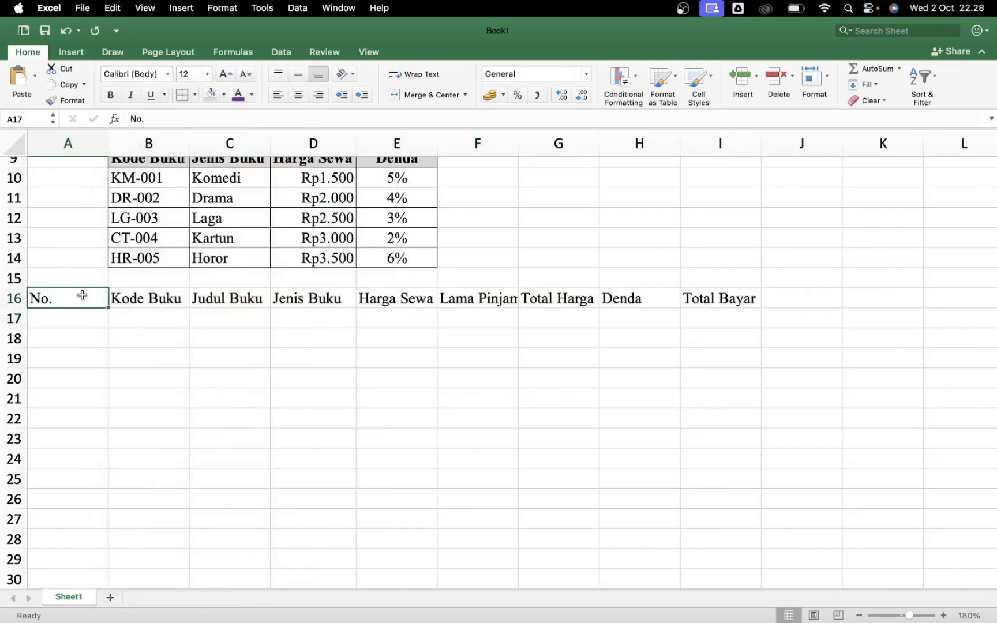
left_click_drag(80, 299, 80, 318)
left_click(427, 95)
left_click_drag(145, 301, 145, 319)
left_click(432, 95)
left_click(301, 73)
Merge and centre the Judul Buku and Jenis Buku headers over rows 16 and 17, aligned to the middle
left_click_drag(241, 300, 240, 319)
left_click(432, 96)
left_click(301, 74)
left_click(316, 297)
left_click_drag(316, 298, 316, 318)
left_click(427, 95)
left_click(298, 74)
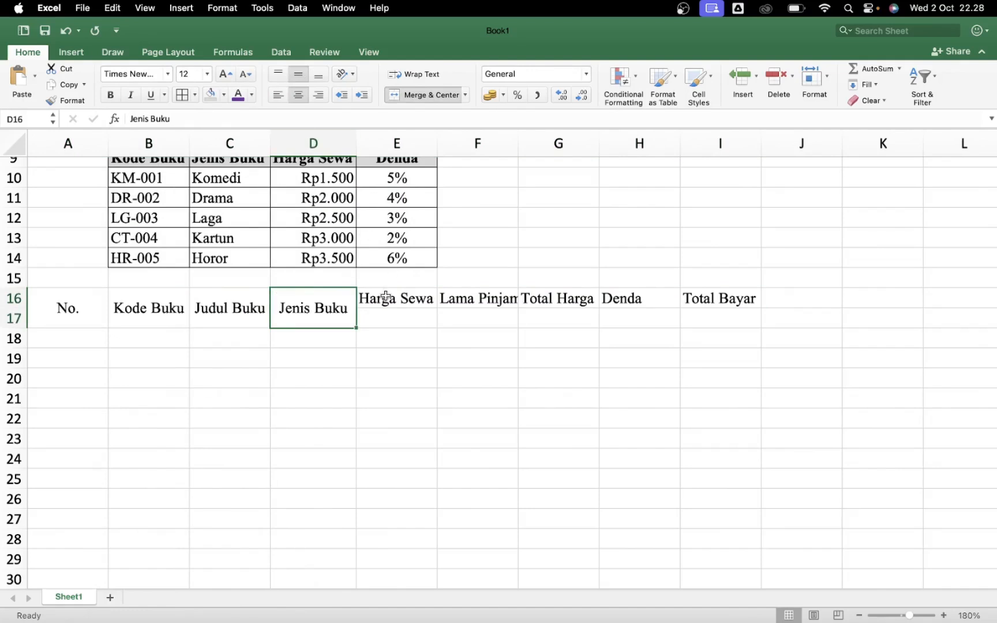
Merge and centre the Harga Sewa and Lama Pinjam headers over rows 16 and 17 with wrapped text, narrowing column E slightly
left_click_drag(397, 298, 397, 318)
left_click(427, 94)
left_click(298, 73)
left_click_drag(439, 139, 423, 142)
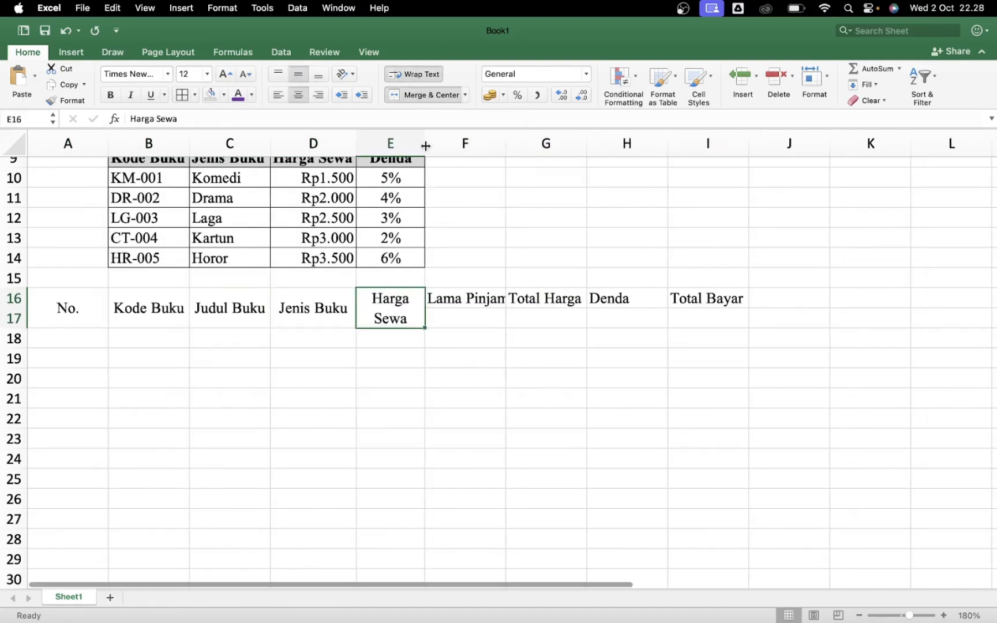
left_click_drag(462, 298, 462, 319)
scroll(472, 236, "up", 1)
left_click(427, 94)
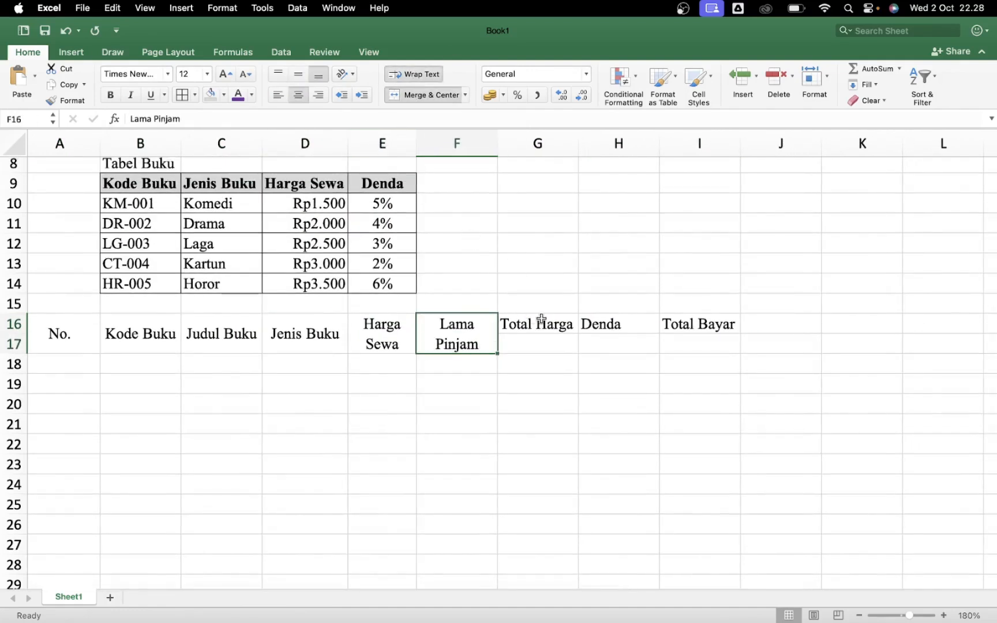
Merge and centre the Total Harga, Denda and Total Bayar headers over rows 16 and 17, aligned to the middle
left_click_drag(541, 319, 541, 343)
left_click(427, 95)
left_click(299, 74)
left_click_drag(612, 325, 612, 345)
left_click(427, 95)
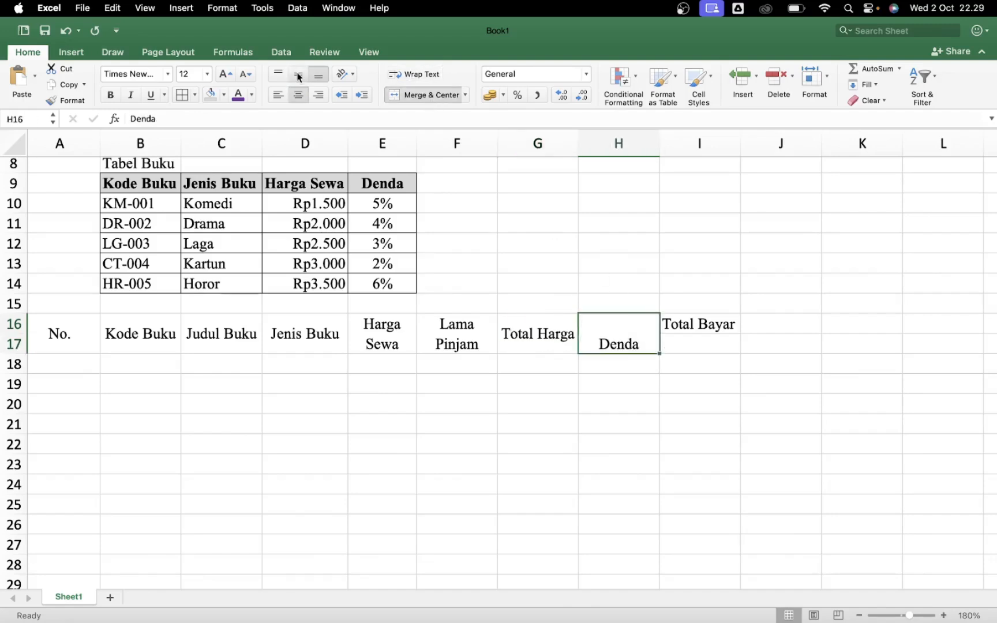
left_click(298, 73)
left_click_drag(704, 323, 709, 338)
left_click(427, 95)
left_click(299, 74)
Fill the No. column with 1 to 20 in A18 to A37 and set the numbers in Times New Roman
left_click(76, 363)
scroll(78, 361, "left", 1)
scroll(93, 383, "down", 3)
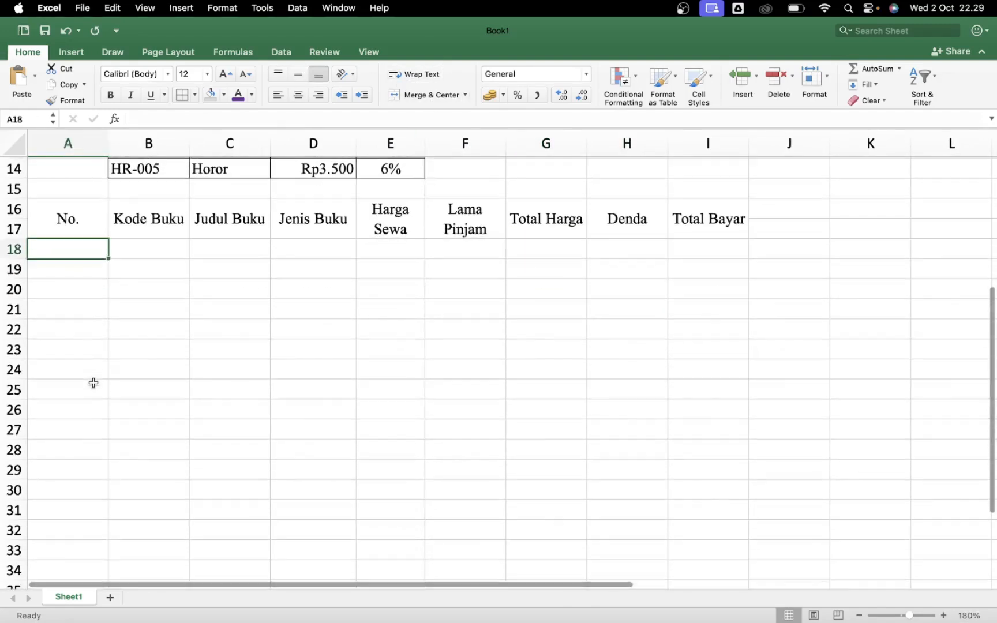
type("1")
key("Return")
type("2")
key("Return")
left_click_drag(92, 250, 92, 269)
scroll(96, 276, "down", 2)
left_click_drag(108, 230, 76, 580)
scroll(100, 446, "down", 1)
scroll(100, 443, "up", 1)
left_click(168, 75)
left_click(224, 233)
Narrow column A to fit the No. header and centre the column's contents
scroll(219, 231, "up", 5)
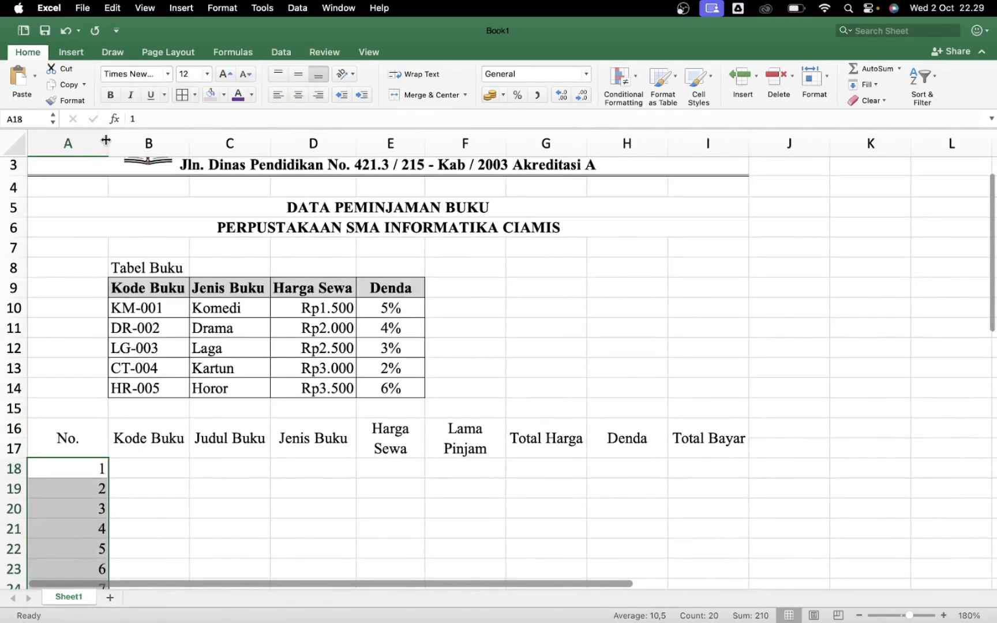
left_click_drag(106, 140, 57, 140)
scroll(111, 400, "down", 6)
scroll(294, 377, "up", 1)
left_click(98, 205)
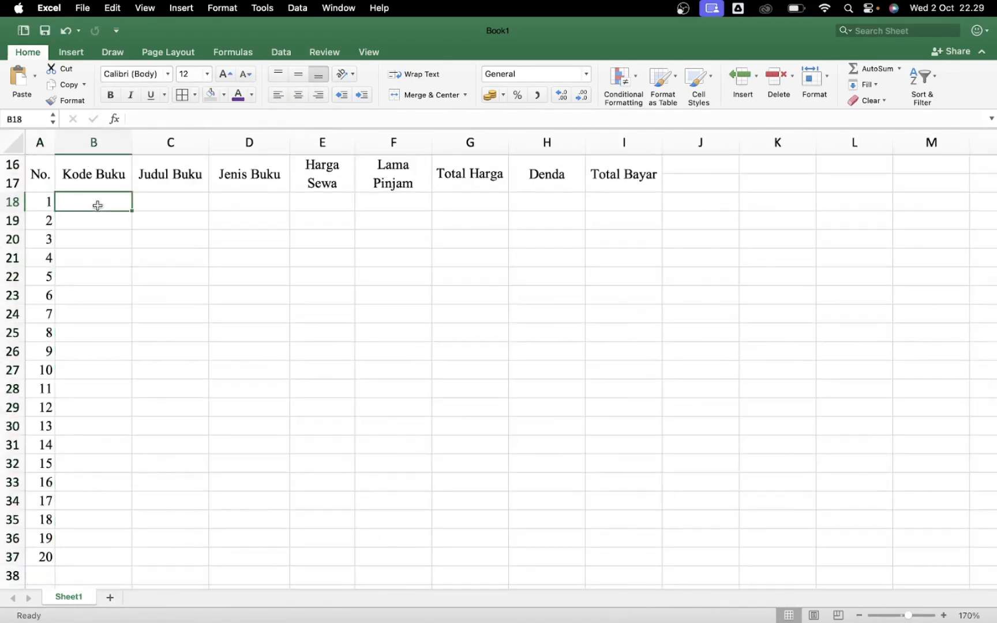
left_click(40, 142)
left_click(298, 95)
Enter the book codes KM-001 and DR-002 in B18 and B19
left_click(98, 205)
type("KM")
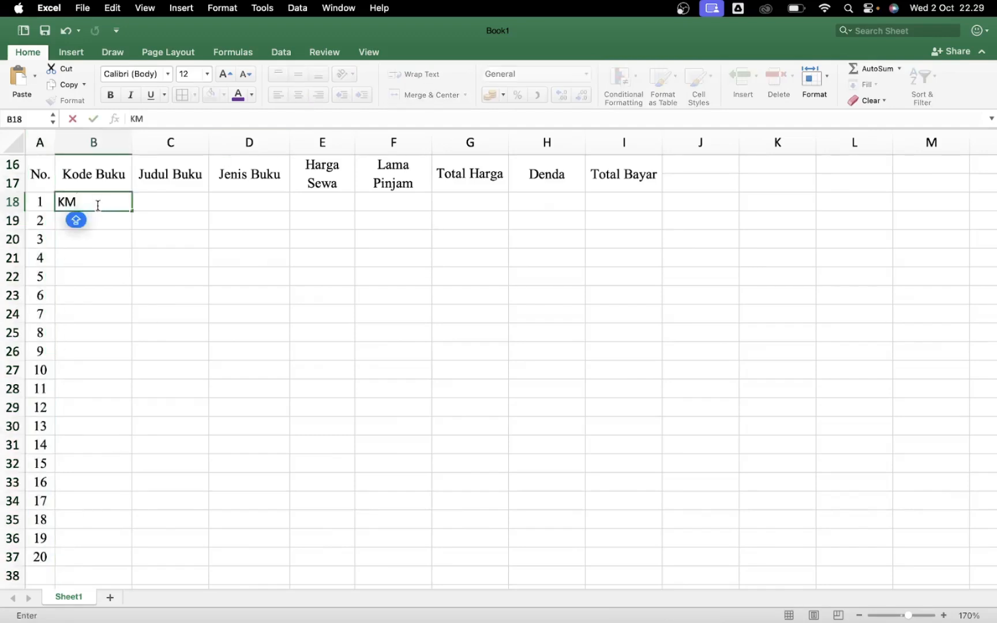
type("-001")
key("Return")
type("DR-002")
Enter the titles Kutunggu Jandamu and Bintang in C18 and C19, and widen column C to fit the first title
key("Up")
key("Right")
type("Kutunggu ")
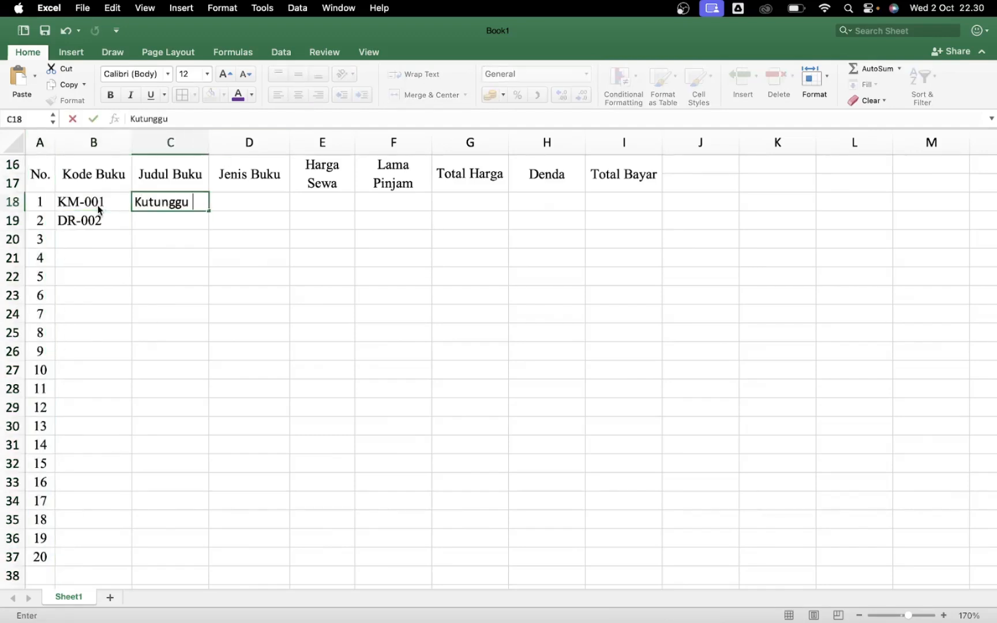
type("Jandamu")
key("Return")
left_click_drag(209, 141, 251, 142)
type("Bintang")
key("Return")
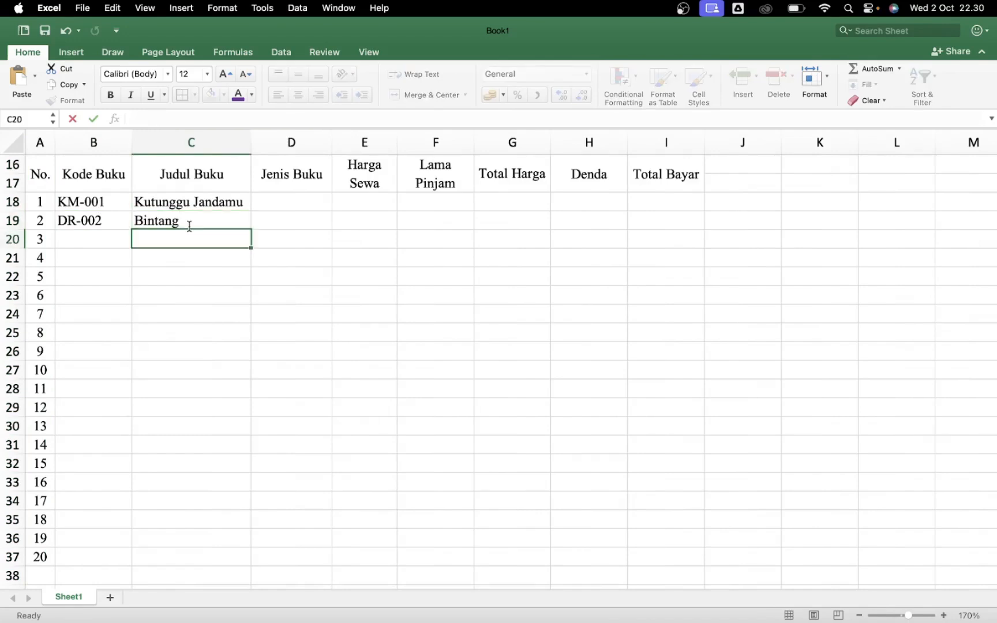
Fill code and title in rows 20 and 21 with LG-003, Brama Kumbara and CT-004, Tom and Jery
key("Left")
type("LG-003")
key("Return")
type("CT")
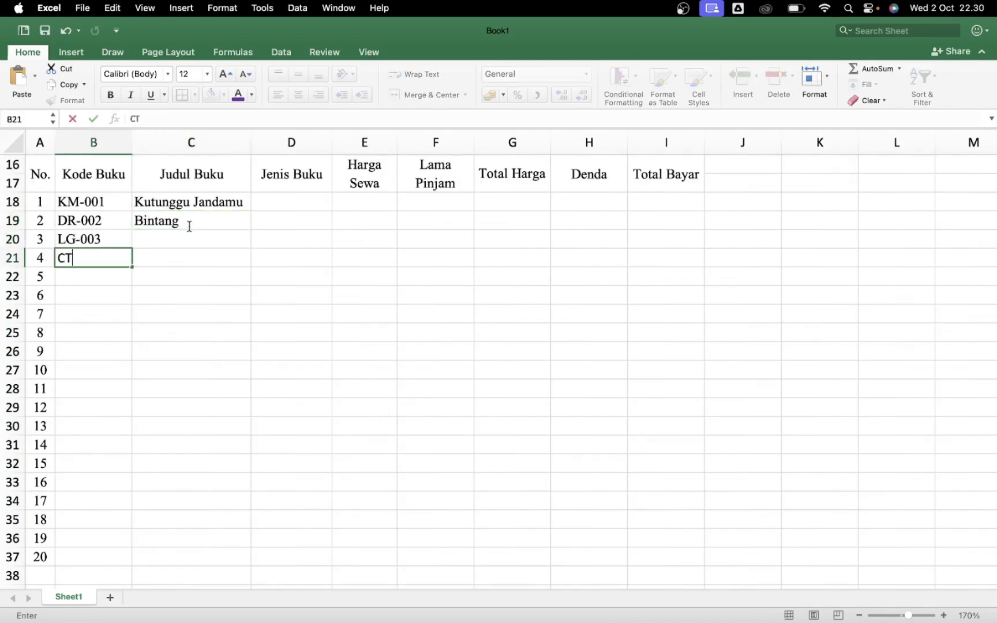
type("-004")
key("Up")
key("Right")
type("Brama Kumbara")
key("Return")
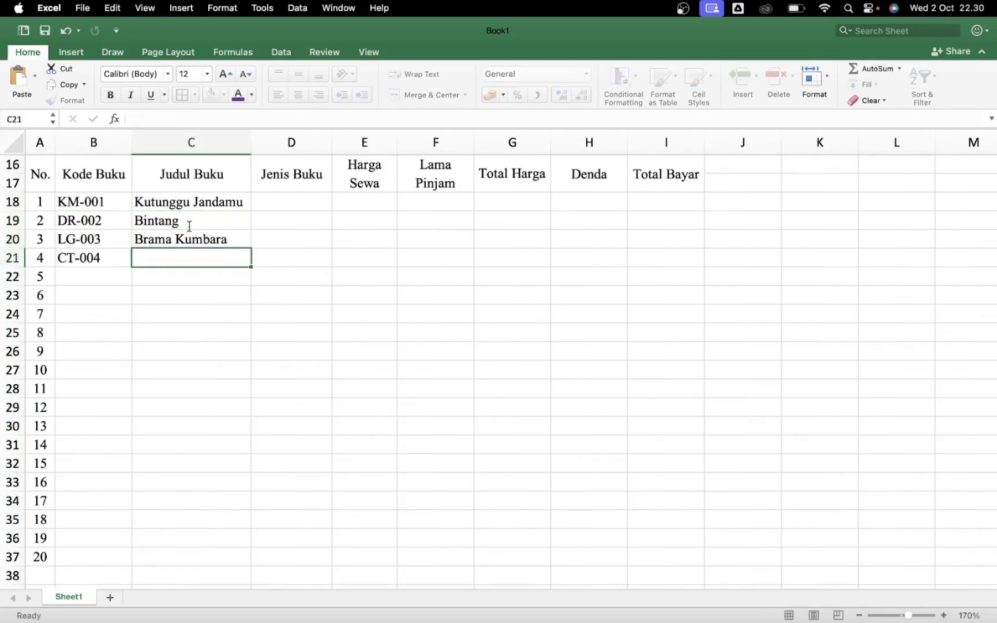
type("Tom and Jery")
key("Return")
Enter the code HR-005 and the title Si Manis Jembatan Ancol in row 22
key("Left")
type("H")
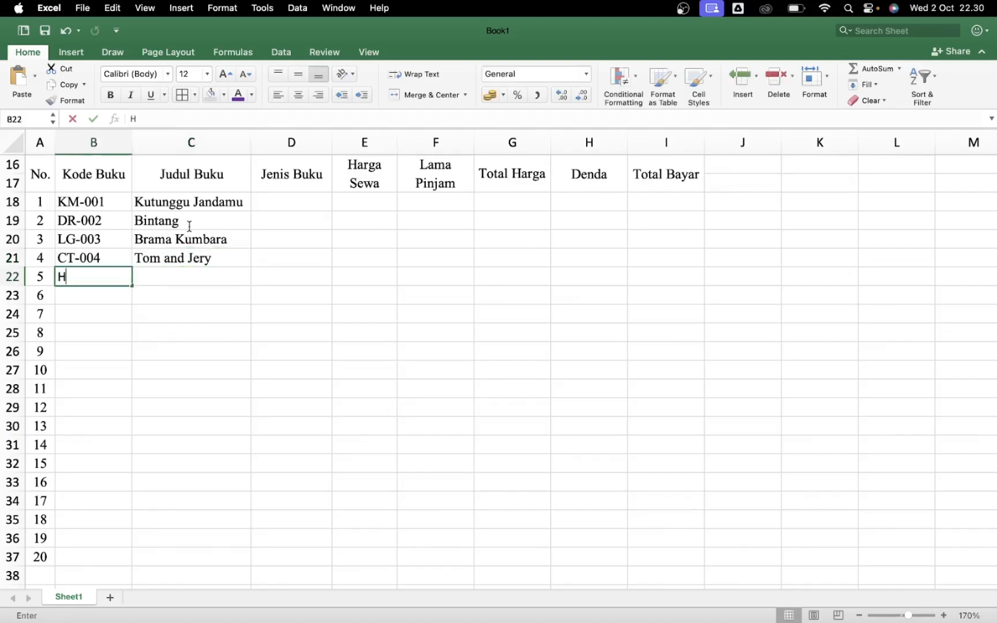
type("R-005")
key("Tab")
type("Si Manis Jembatan Ancol")
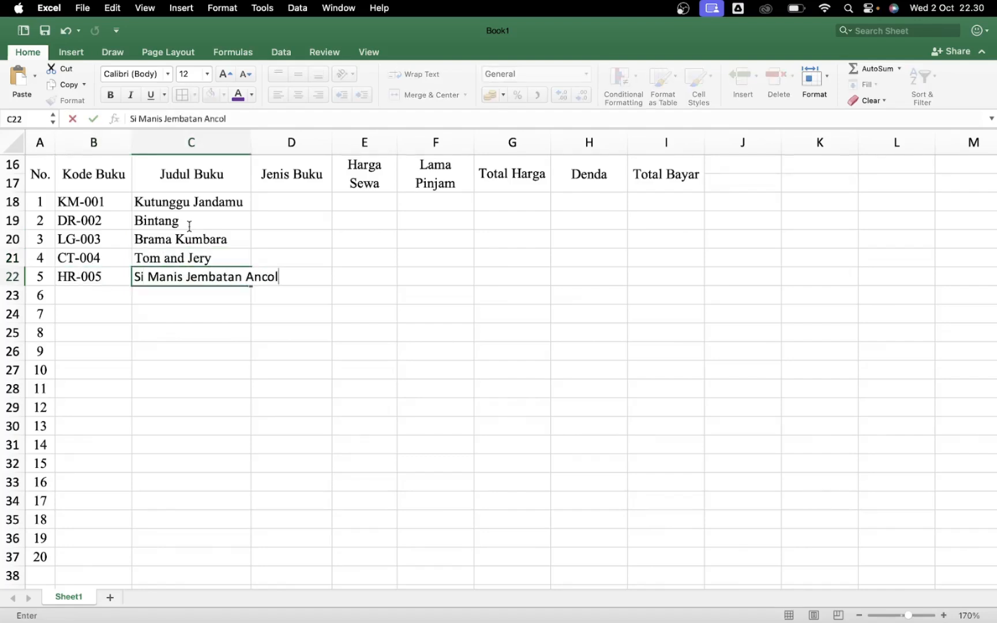
key("Return")
Fill code and title in rows 23 and 24 with KM-001, Warkop DKI and DR-002, Brownies
type("KM")
key("Return")
type("D-002")
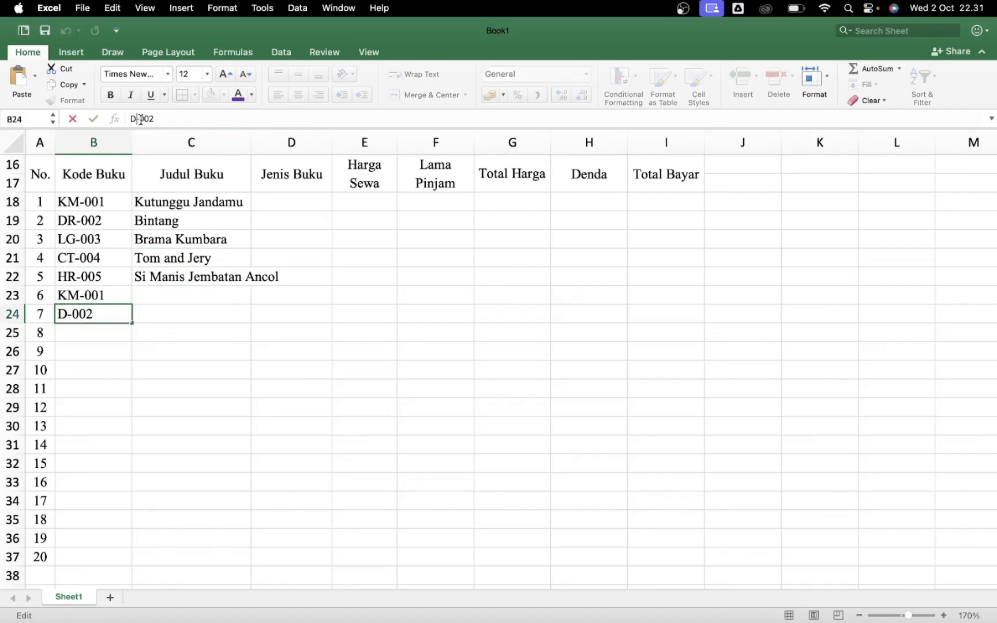
key("Tab")
key("Up")
type("Warkop DKI")
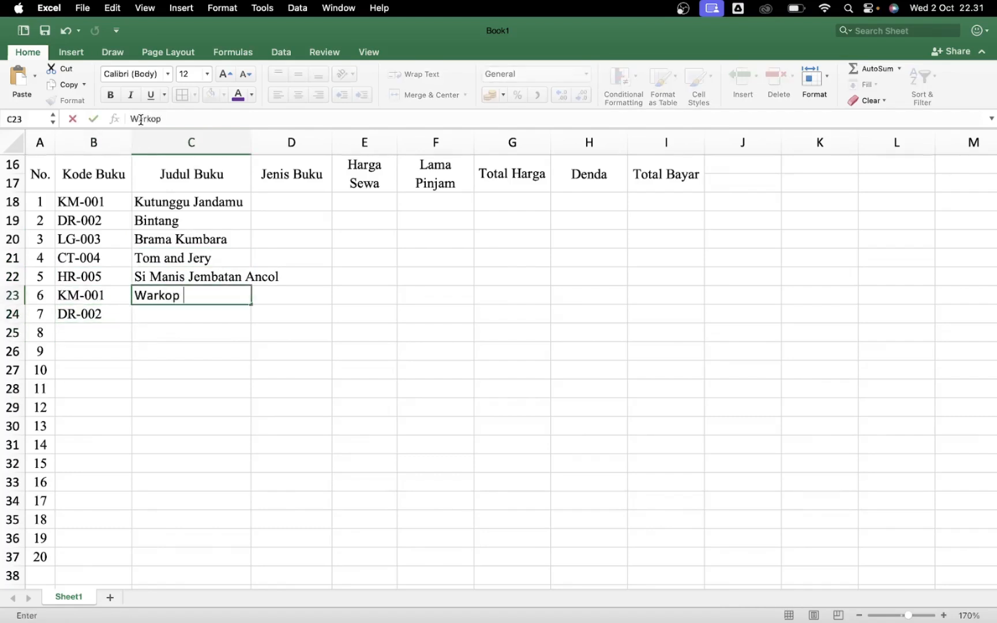
key("Return")
type("Brownies")
key("Return")
Fill code and title in rows 25 and 26 with LG-003, Kungfu Hustle and CT-004, Sinchan
key("Left")
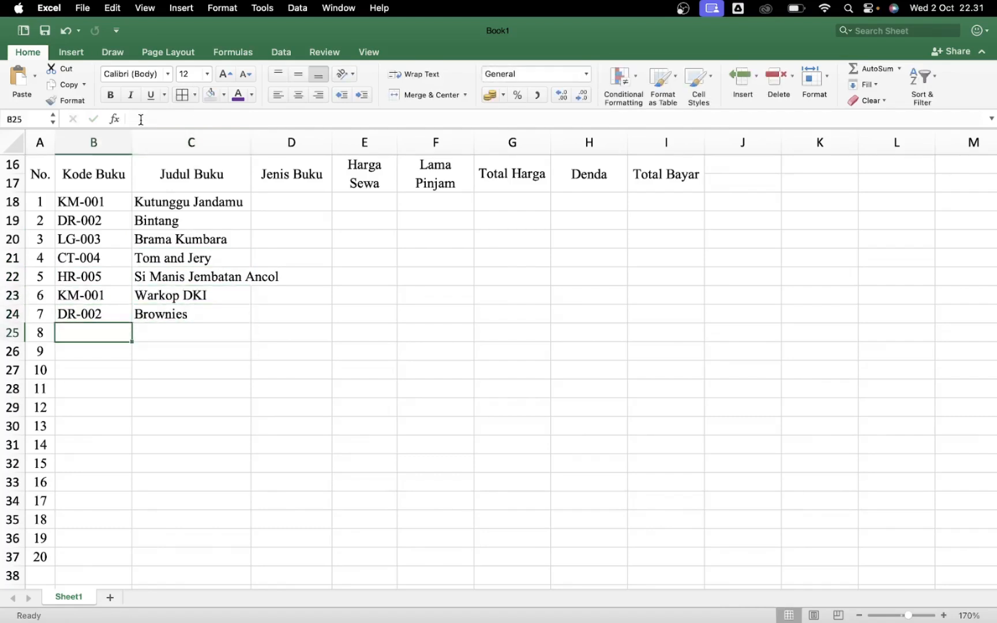
type("LG-003")
key("Return")
type("CT-004")
key("Tab")
key("Up")
type("Kun")
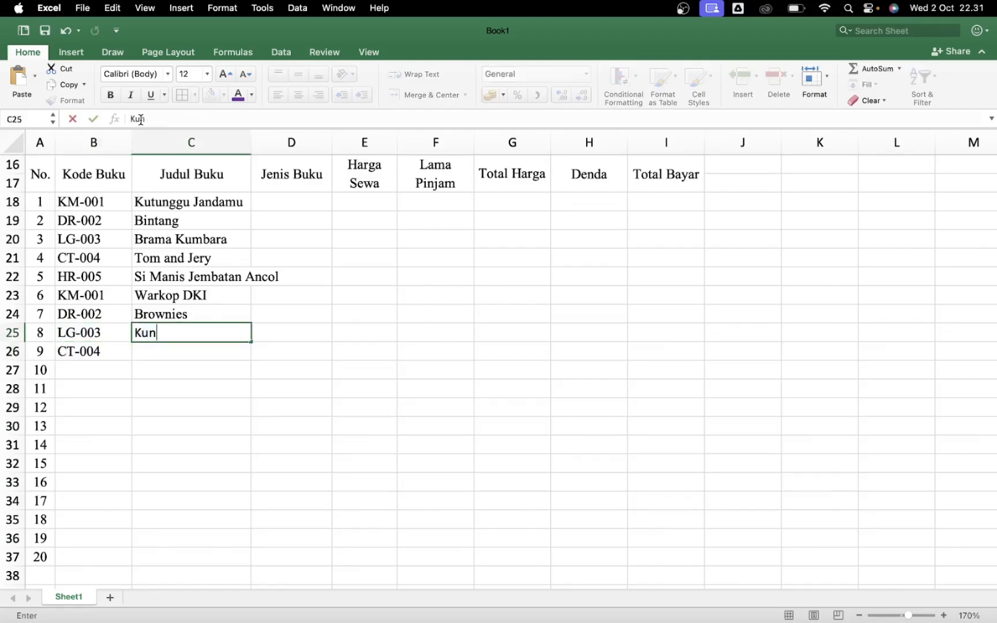
type("gfu Hustle")
key("Return")
type("Sinchan")
key("Return")
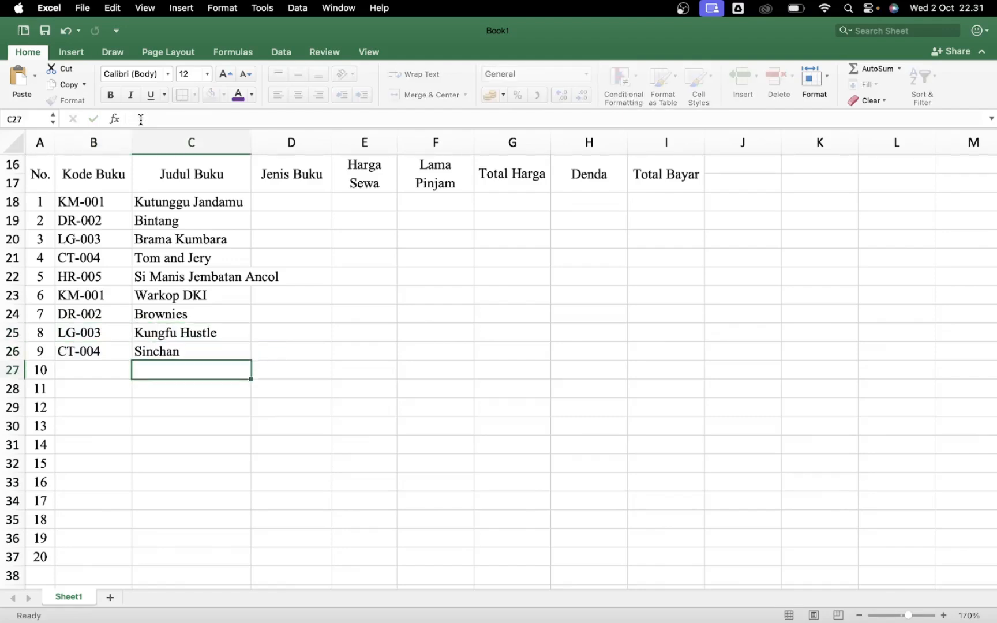
Fill code and title in rows 27 and 28 with HR-005, Pocong and LG-003, Sholin Soccer
key("Left")
type("HR-005")
key("Return")
type("LG")
key("Tab")
key("Up")
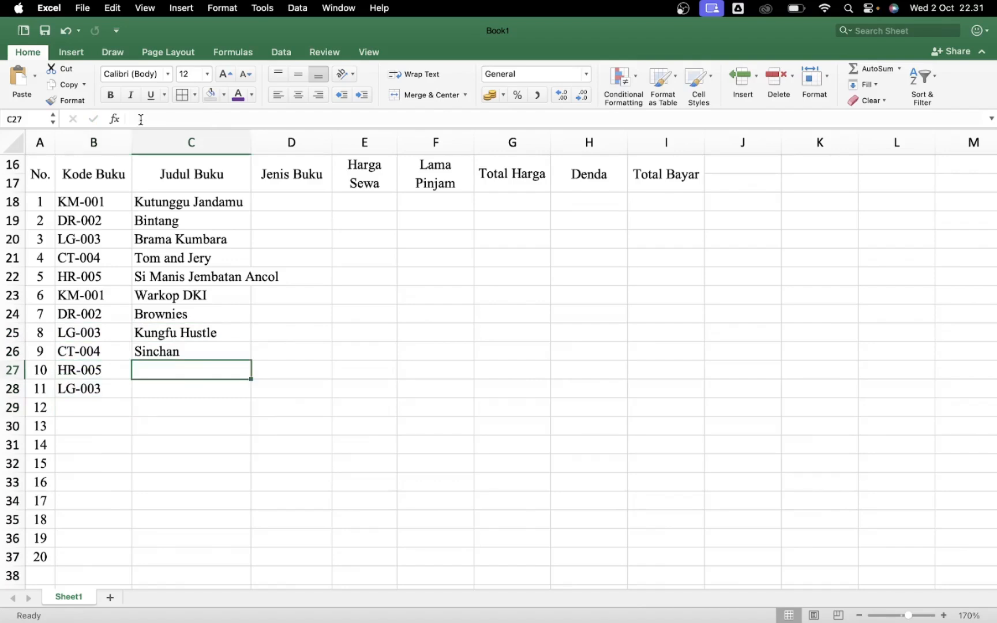
type("Pocong")
key("Return")
type("Sholin Soccer")
key("Return")
Fill code and title in rows 29 and 30 with CT-004, Spongebob and HR-005, Lantai 13
key("Left")
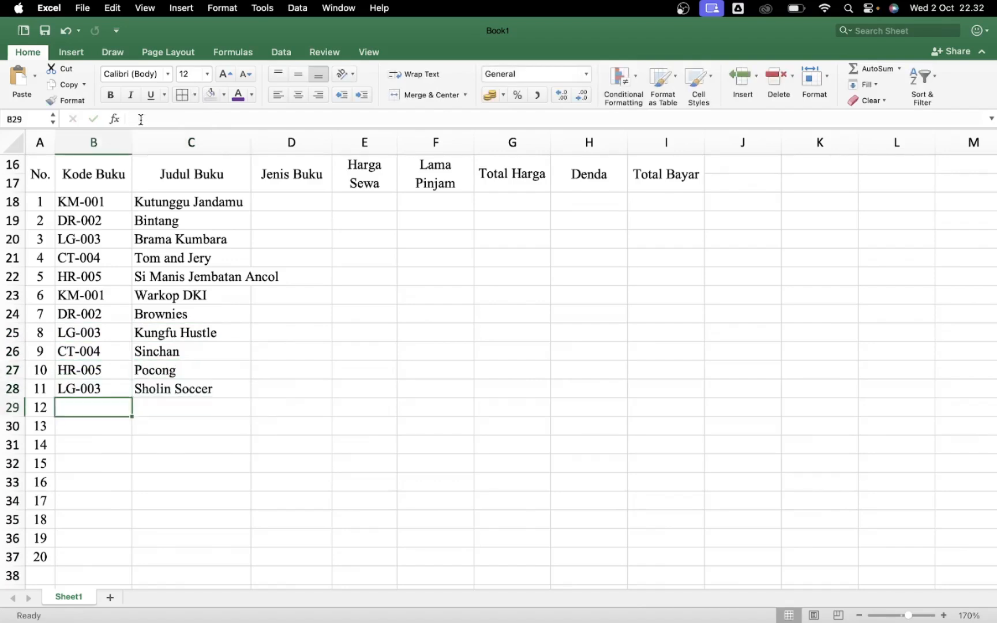
type("CT-004")
key("Return")
type("HR-005")
key("Tab")
key("Up")
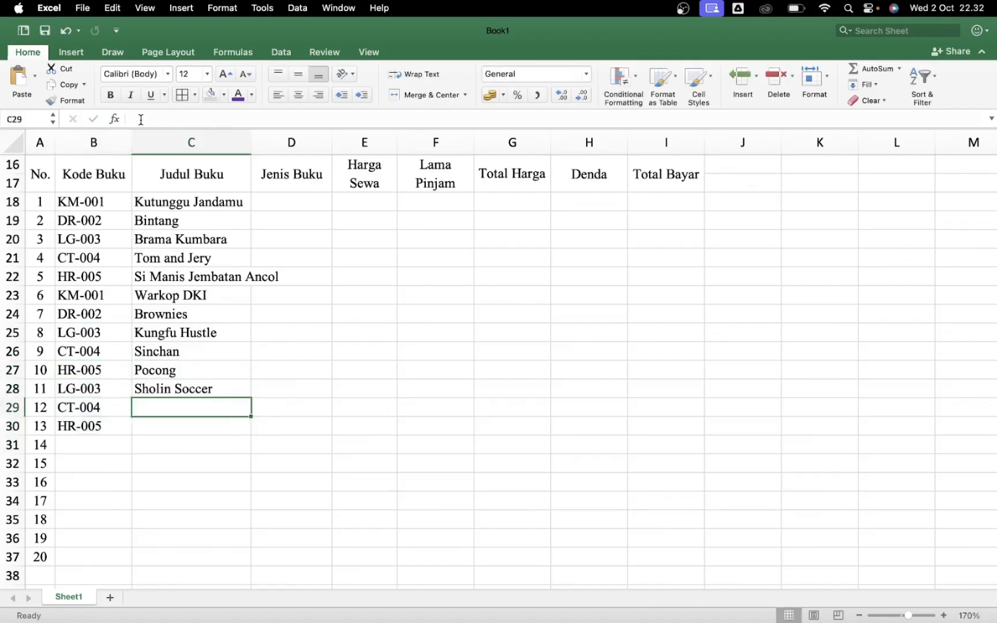
type("Spongebob")
key("Return")
type("Lantai 13")
key("Return")
Fill code and title in rows 31 and 32 with KM-001, SKJ and DR-002, Indah Dunia
key("Left")
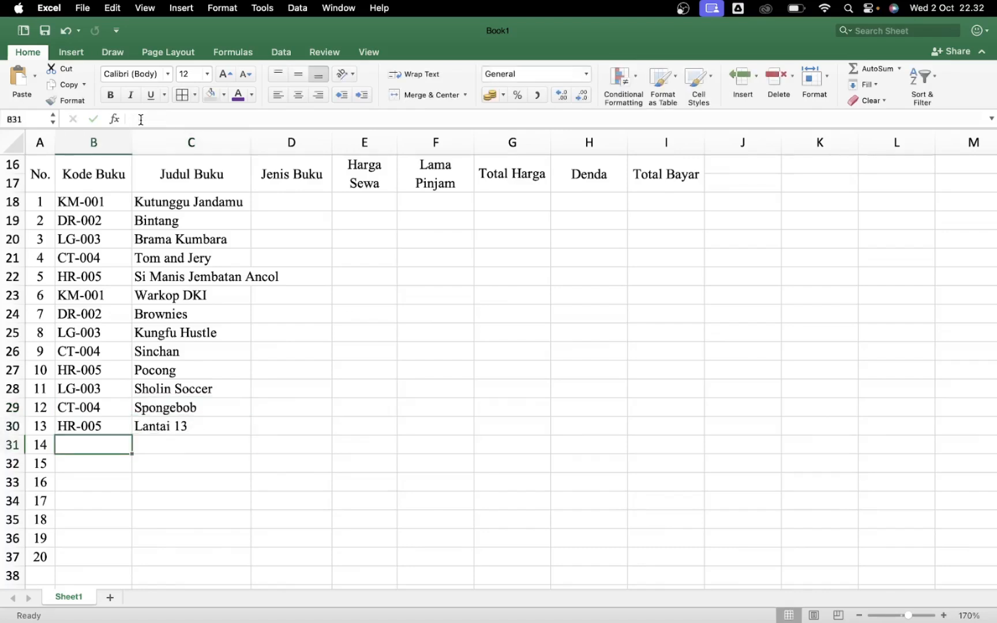
type("KM-001")
key("Return")
type("DR-002")
key("Tab")
key("Up")
type("SKJ")
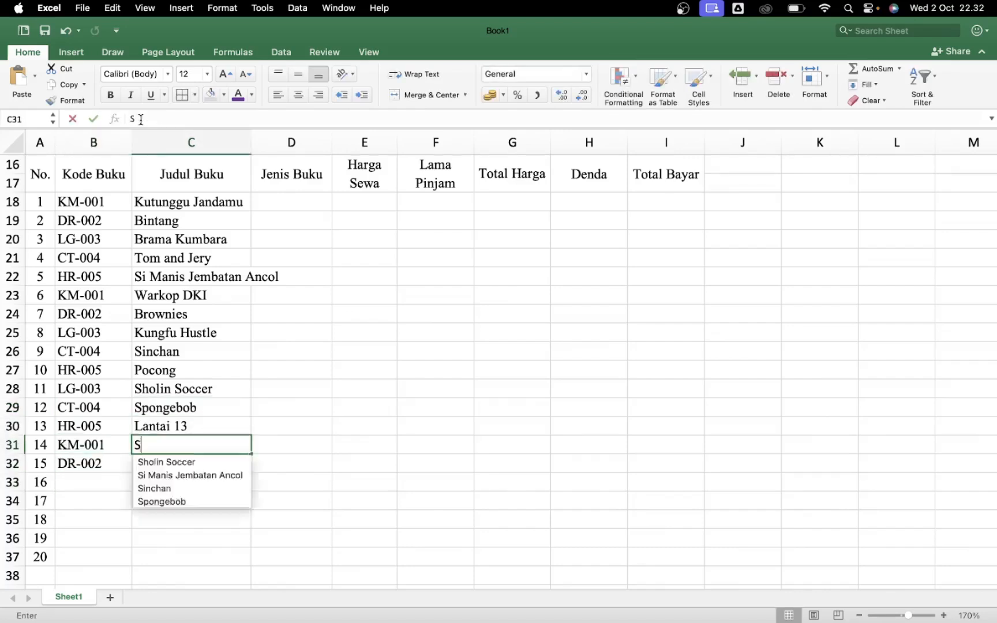
key("Return")
type("Indah Dunia")
key("Return")
Fill code and title in rows 33 and 34 with LG-003, Tutur Tinular and CT-004, Doraemon
key("Left")
type("LG-003")
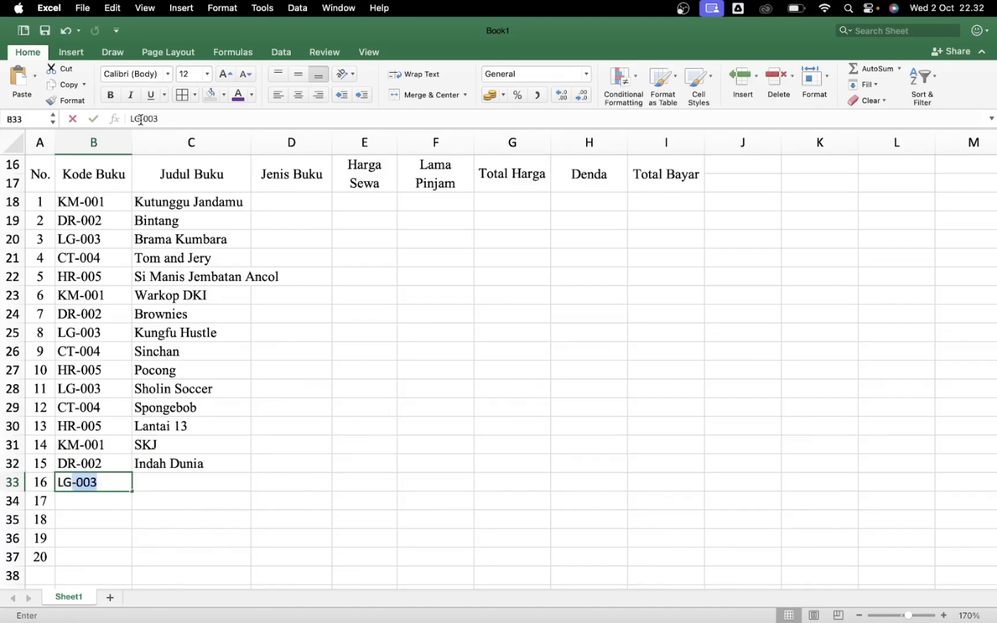
key("Return")
type("CT-004")
key("Tab")
key("Up")
type("Tutu")
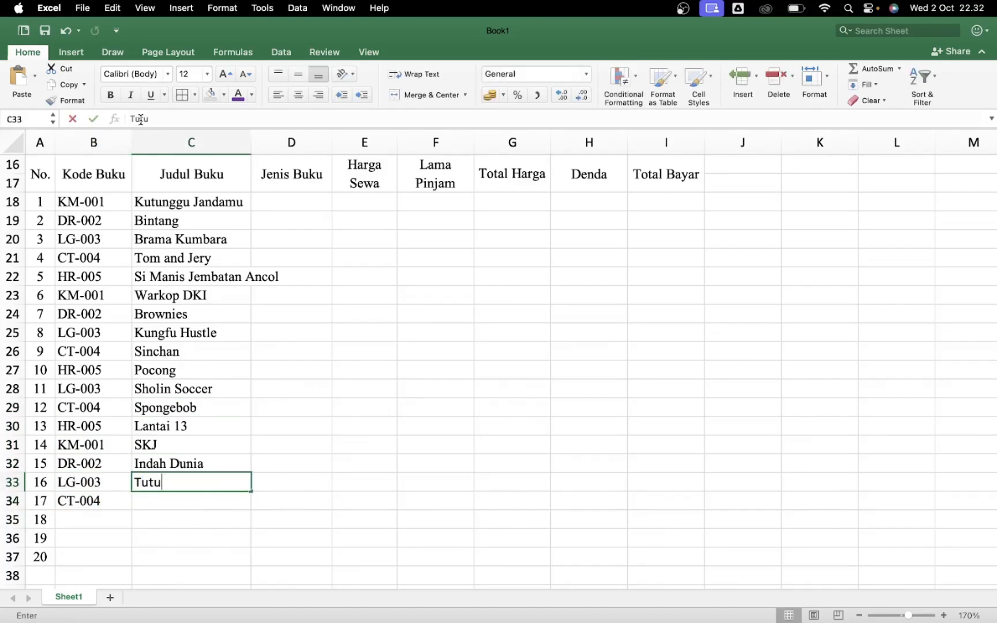
type("r Tinular")
key("Return")
type("Doraemon")
key("Return")
Enter the code DR-002 and the title Cinta Membawa Luka in row 35
key("Left")
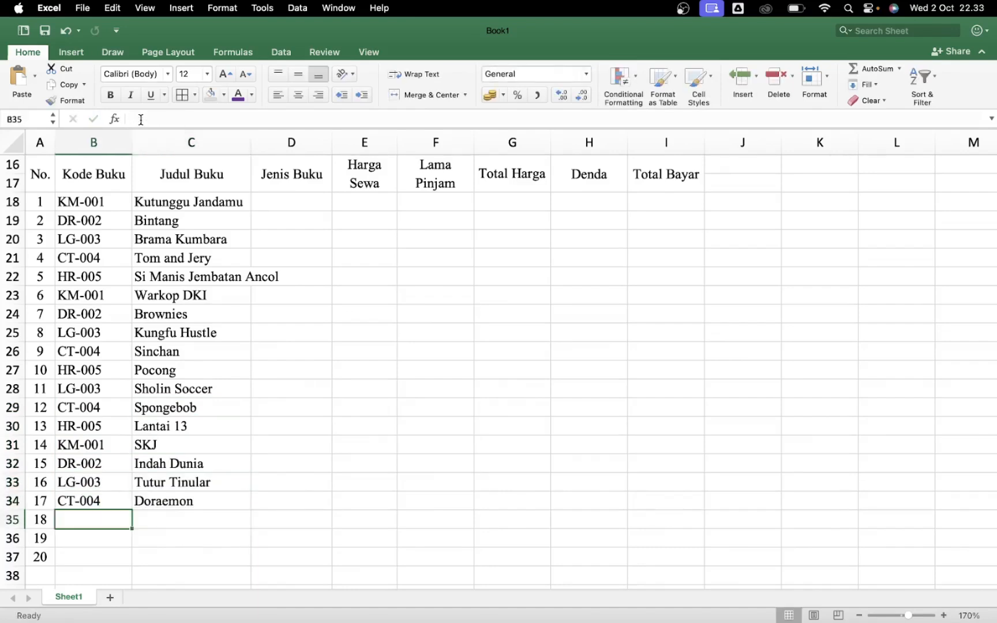
type("DR-002")
key("Tab")
type("Cinta Membawa Luka")
key("Return")
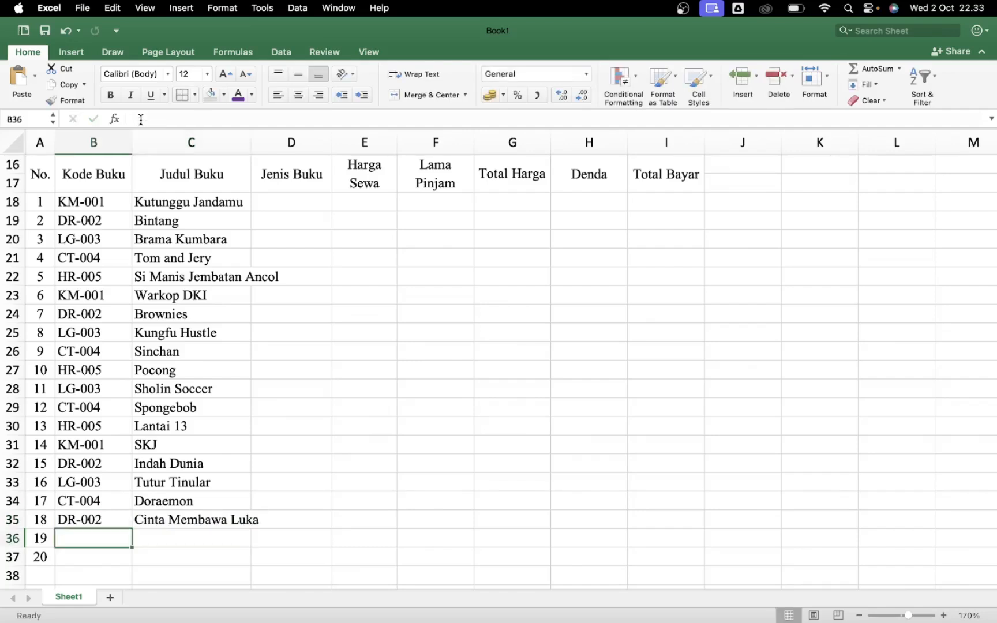
Fill code and title in rows 36 and 37 with LG-003, Joko Tingkir and CT-004, Tamiya 4WD, and autofit column C
type("LG-003")
key("Return")
type("CT-004")
key("Return")
key("Up")
key("Up")
key("Right")
type("Joko Tingkir")
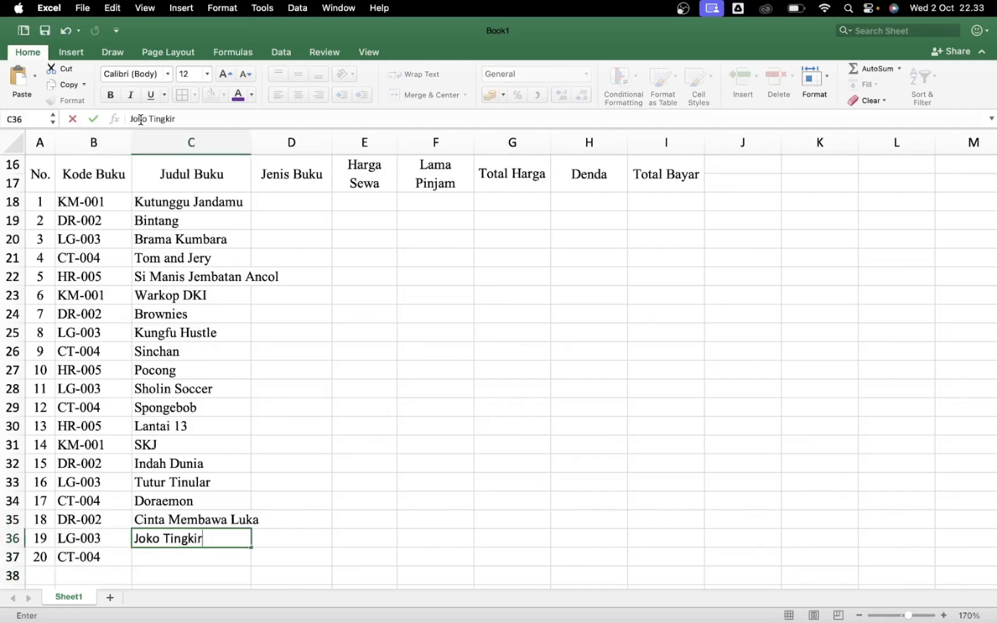
key("Return")
type("Tamiya 4WD")
key("Return")
double_click(251, 142)
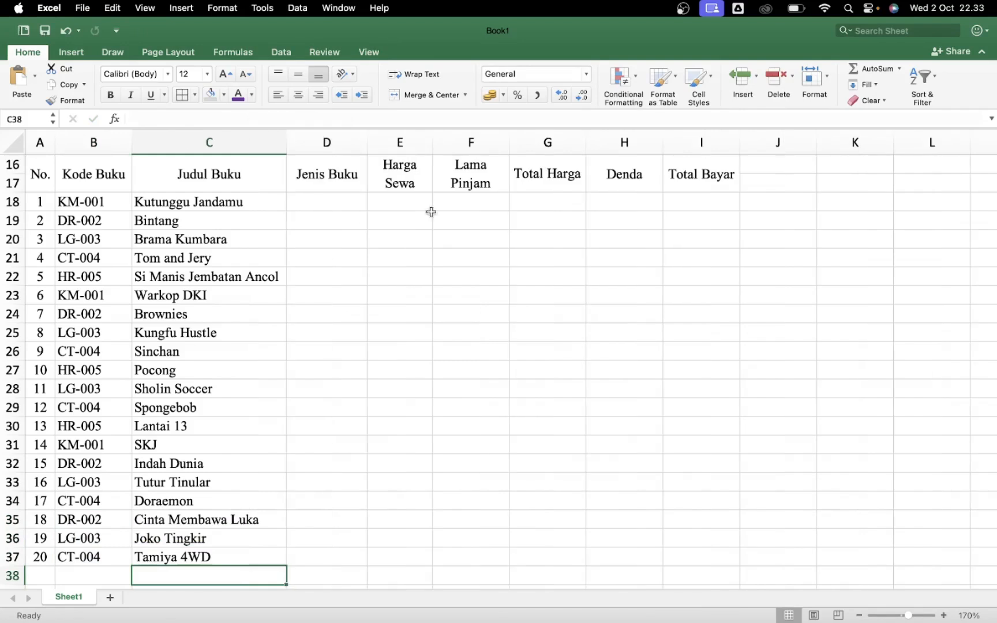
Enter the Lama Pinjam values 5, 6, 4, 5, 5 and 3 in cells F18 to F23
left_click(458, 200)
type("5")
key("Return")
type("6")
key("Return")
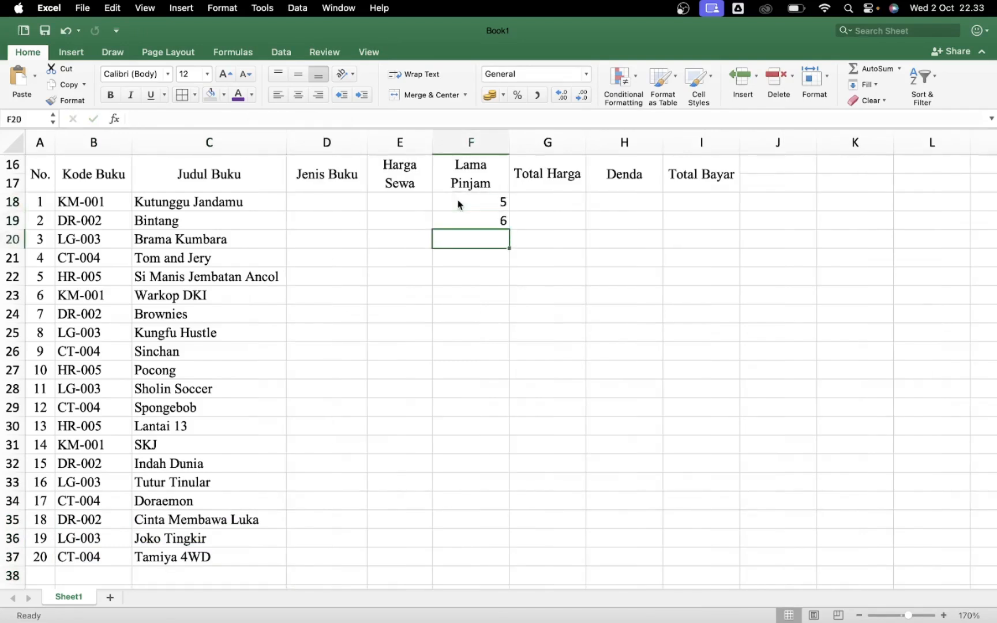
type("4")
key("Return")
type("5")
key("Return")
type("5")
key("Return")
type("3")
key("Return")
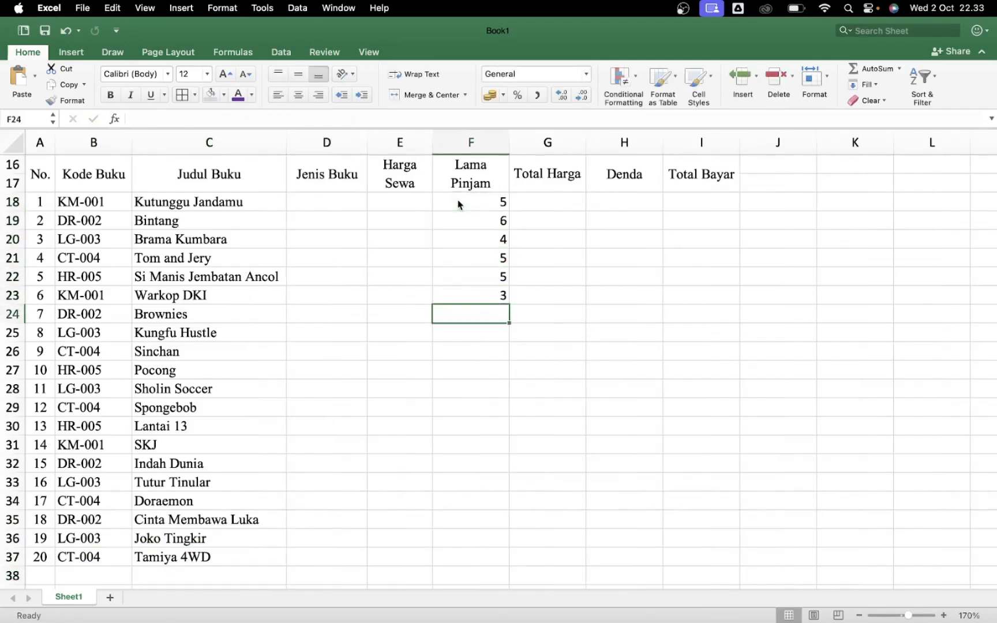
Enter the Lama Pinjam values 5, 6, 4, 5, 5, 3 and 5 in cells F24 to F30
type("5")
key("Return")
type("6")
key("Return")
type("4")
key("Return")
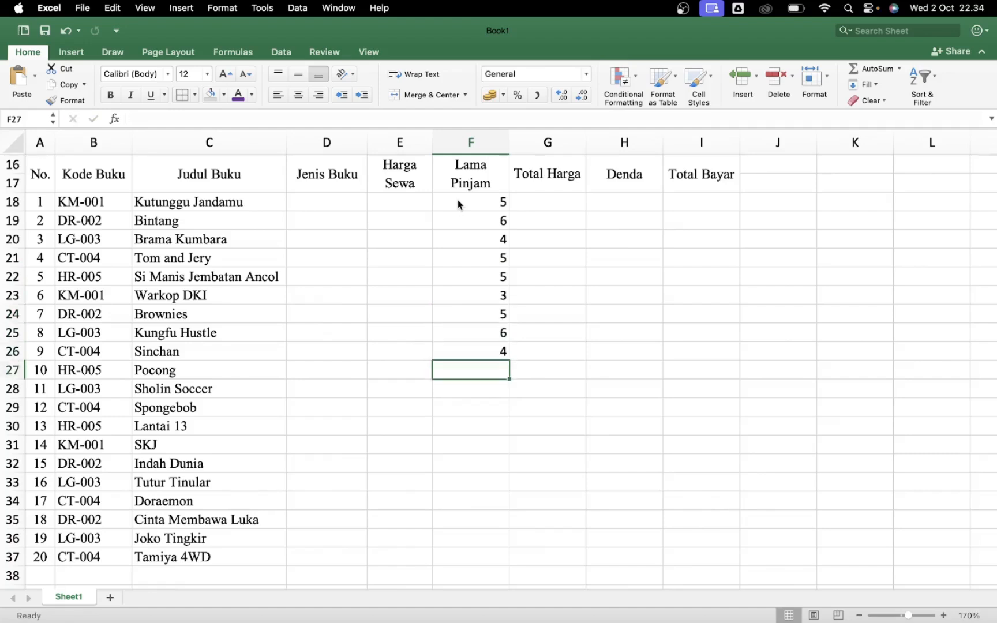
type("5")
key("Return")
type("5")
key("Return")
type("3")
key("Return")
type("5")
key("Return")
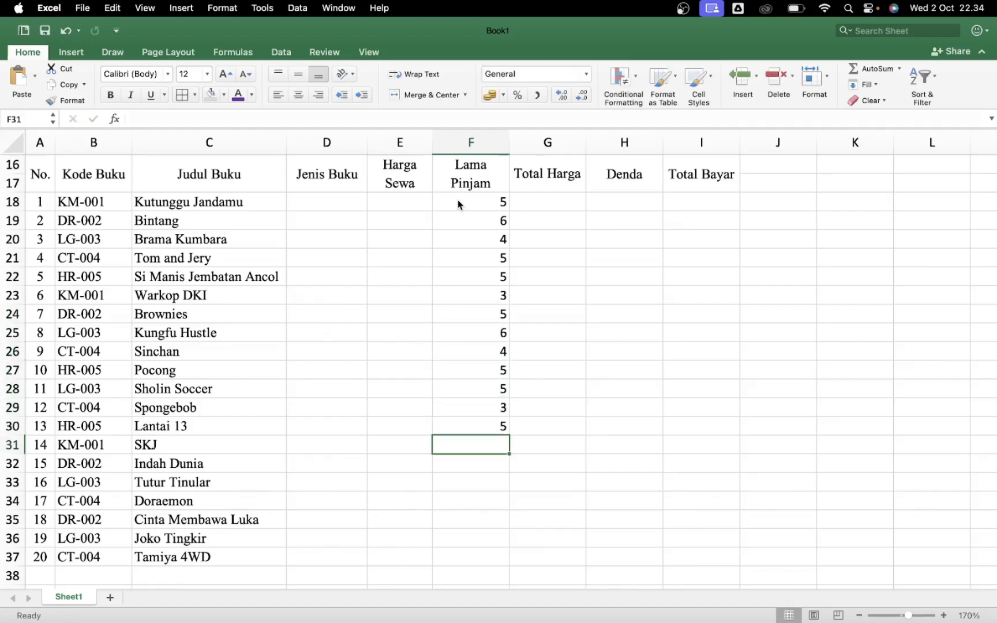
Enter the Lama Pinjam values 6, 4, 5, 5, 3, 5 and 6 in cells F31 to F37
type("6")
key("Return")
type("4")
key("Return")
type("5")
key("Return")
type("5")
key("Return")
type("3")
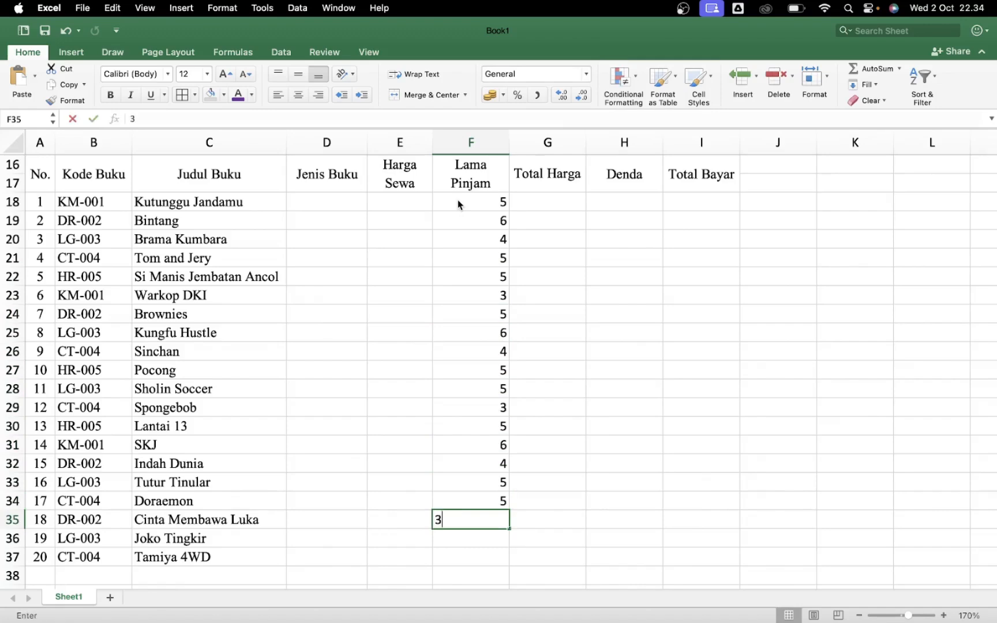
key("Return")
type("5")
key("Return")
type("6")
Center the Lama Pinjam values in F18:F37 and set their font to Times New Roman
left_click(457, 200)
key("super+shift+Down")
left_click(168, 73)
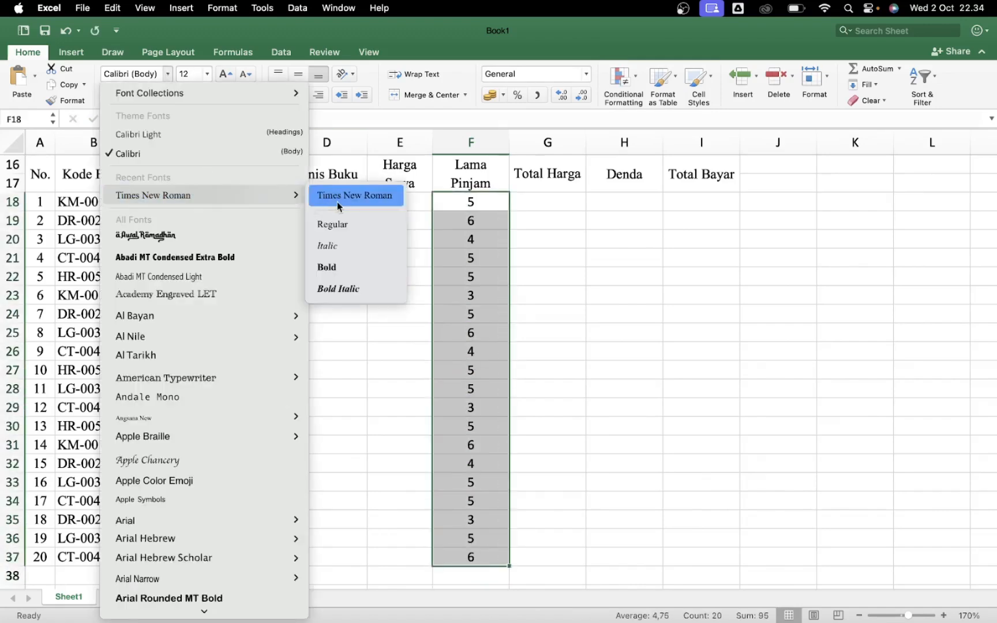
left_click(338, 196)
left_click(625, 332)
Apply all borders to the lending table A16:I37 and shade its header row light grey
left_click_drag(36, 173, 735, 559)
left_click(195, 95)
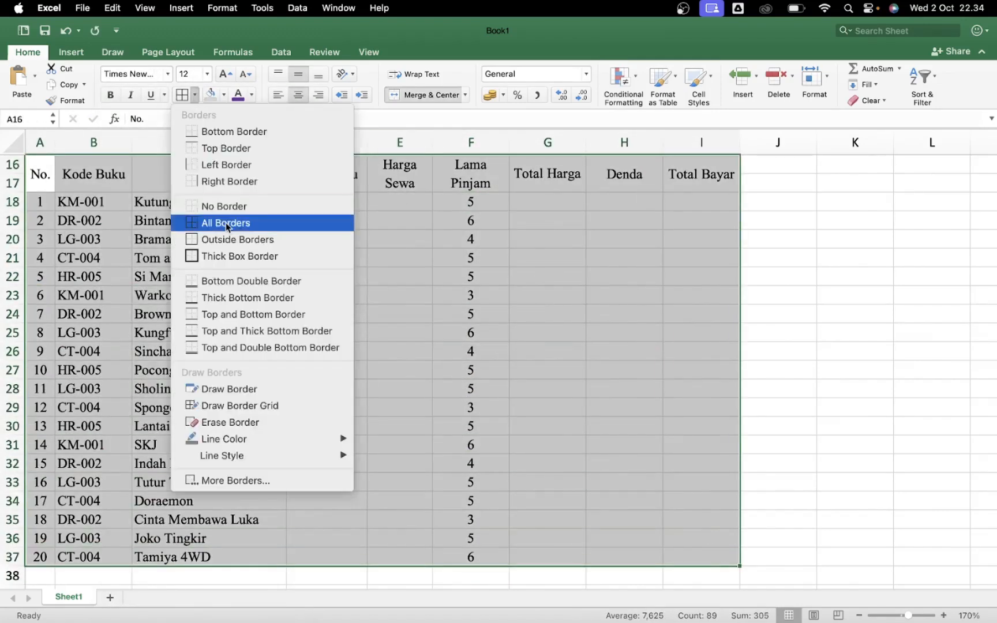
left_click(225, 223)
scroll(319, 297, "up", 5)
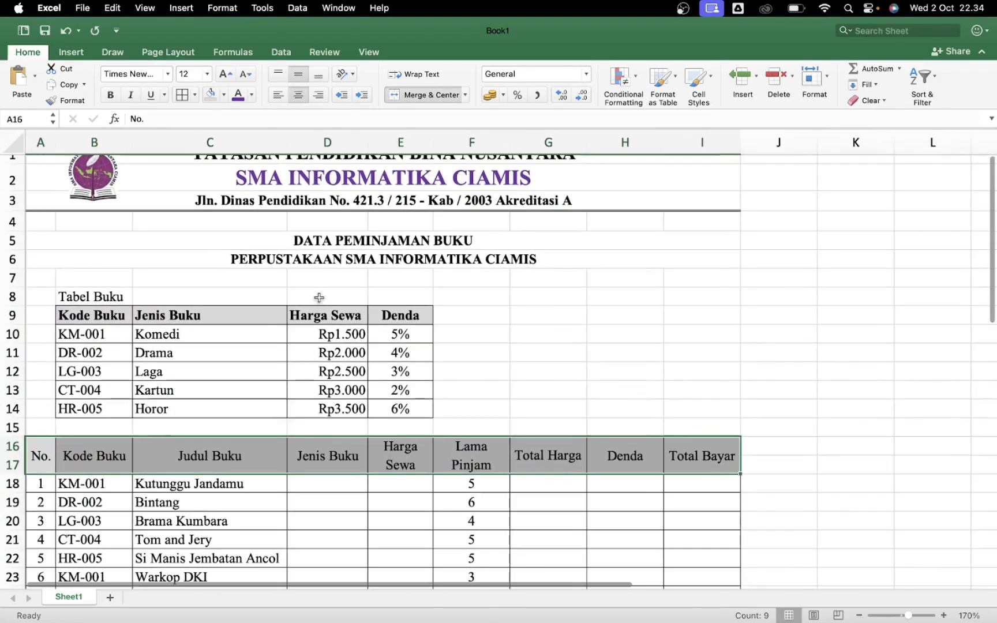
left_click(542, 315)
Make the lending table's header row, from No. to Total Bayar, bold
left_click_drag(43, 455, 692, 456)
key("super+b")
left_click(529, 375)
scroll(529, 376, "down", 3)
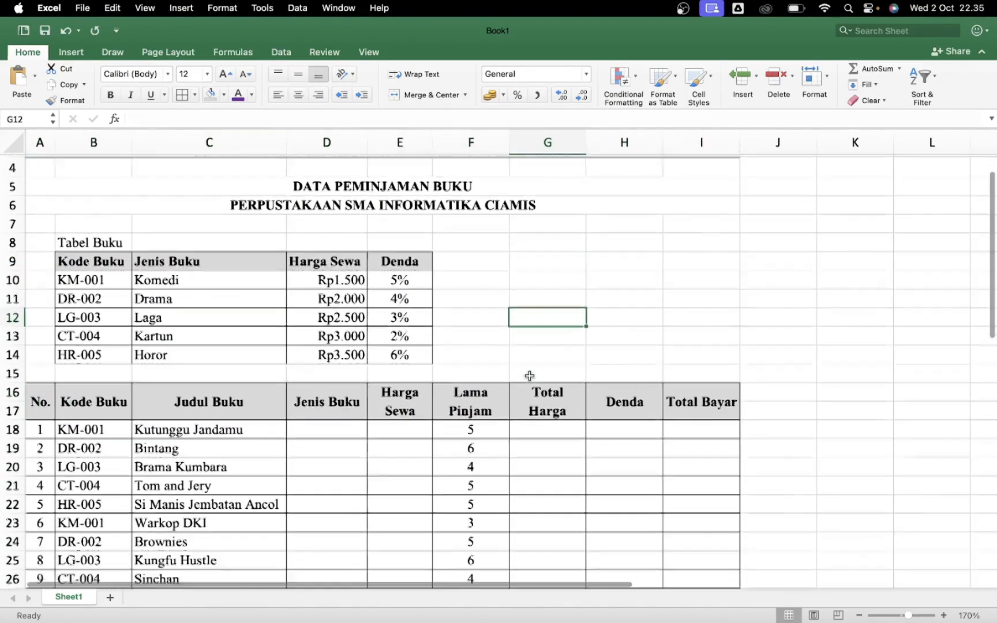
Review the whole worksheet at a smaller zoom, including the letterhead lines, the DATA PEMINJAMAN BUKU title and the empty Jenis Buku column
scroll(529, 375, "down", 5)
left_click_drag(908, 616, 902, 615)
scroll(671, 485, "up", 5)
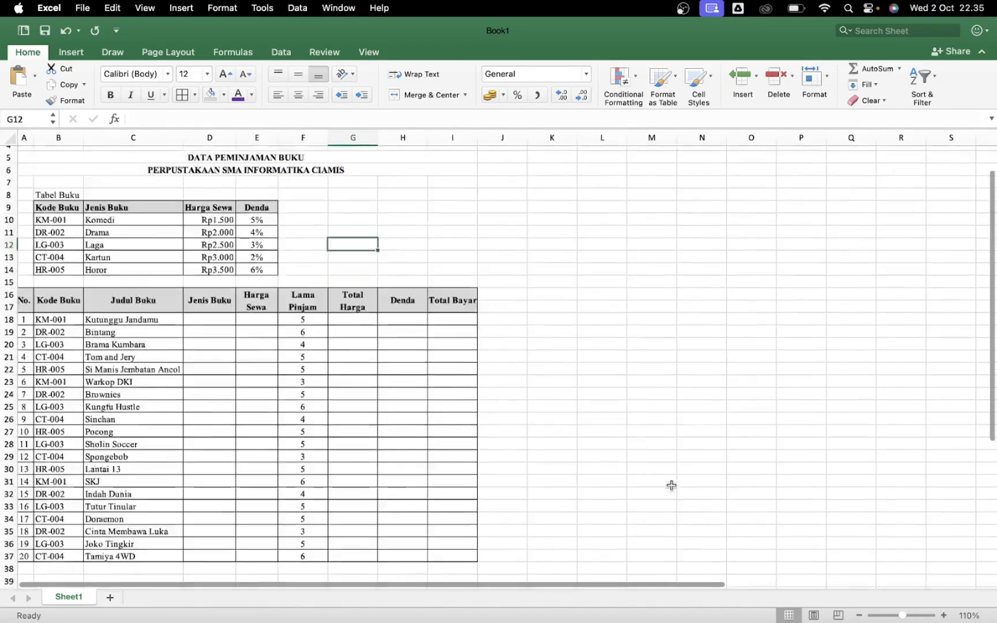
scroll(672, 485, "up", 2)
left_click(604, 460)
left_click(859, 615)
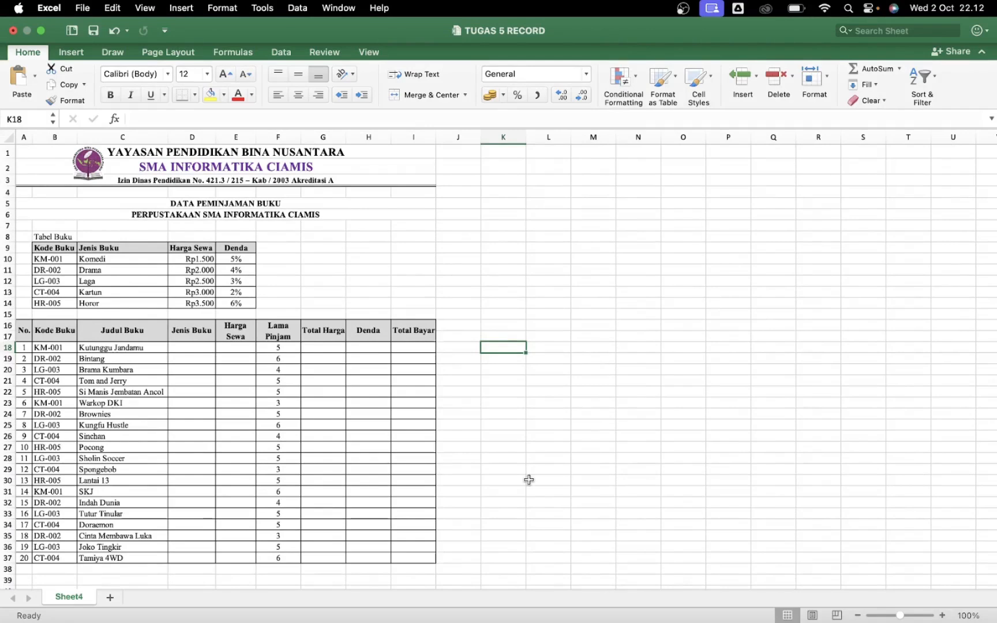
left_click(256, 151)
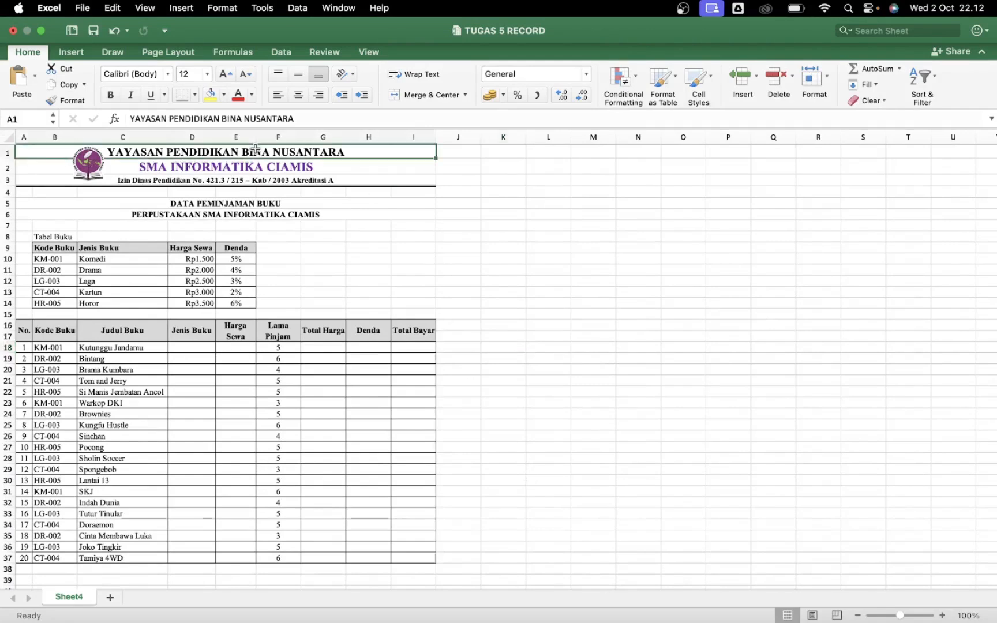
left_click(254, 169)
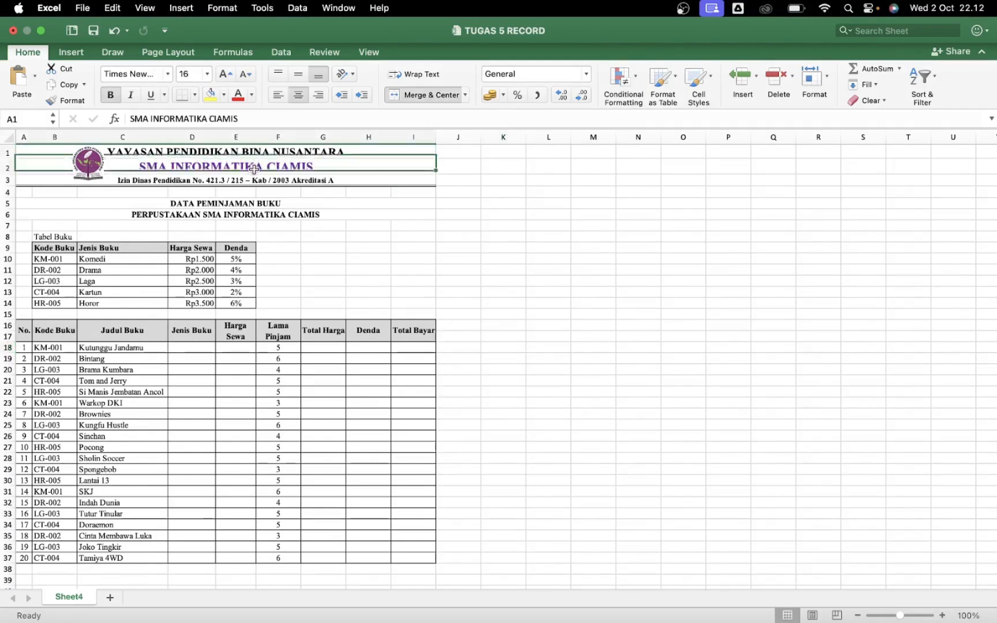
left_click(253, 179)
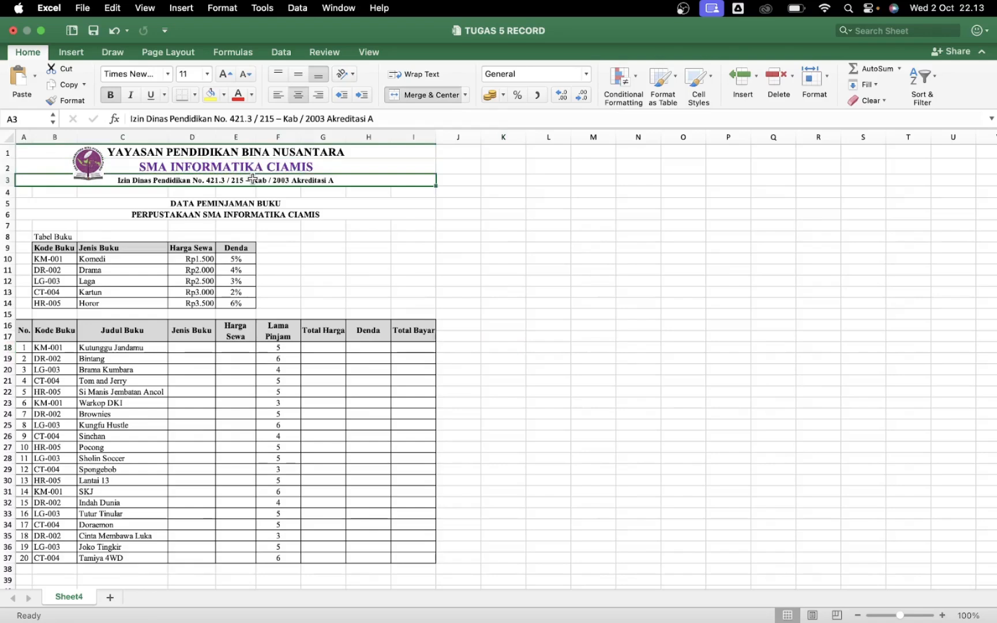
left_click(248, 203)
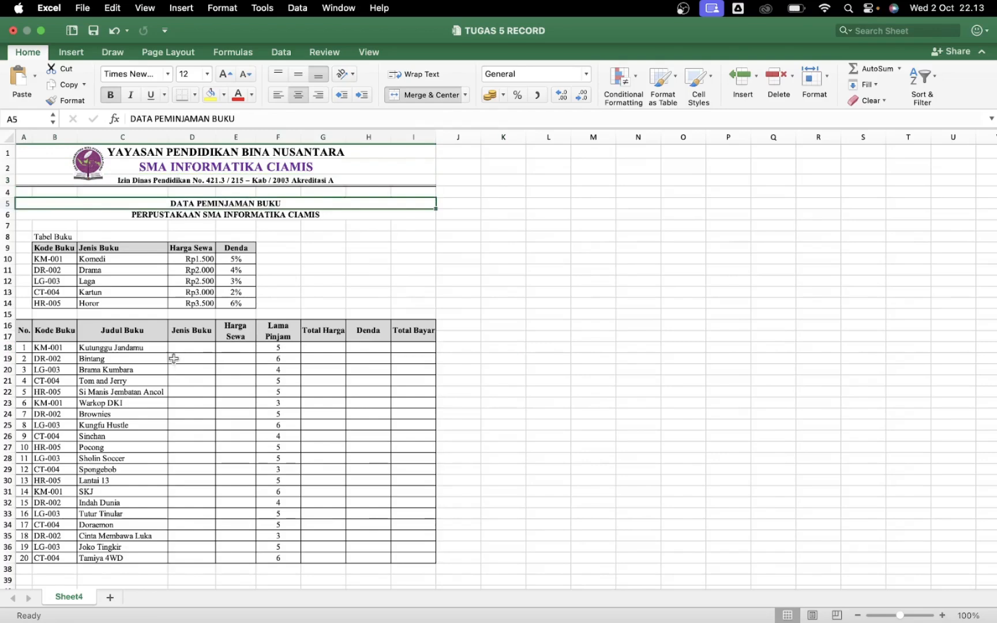
left_click(184, 344)
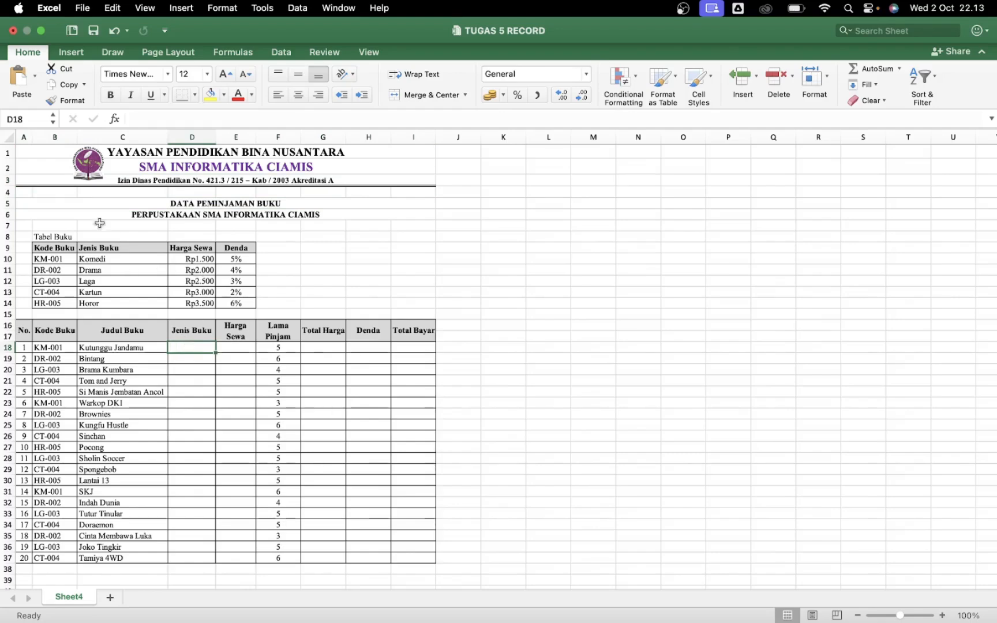
Define the name Tabel_Buku for the book reference table in B9:E14
left_click(942, 615)
left_click(942, 616)
left_click(943, 616)
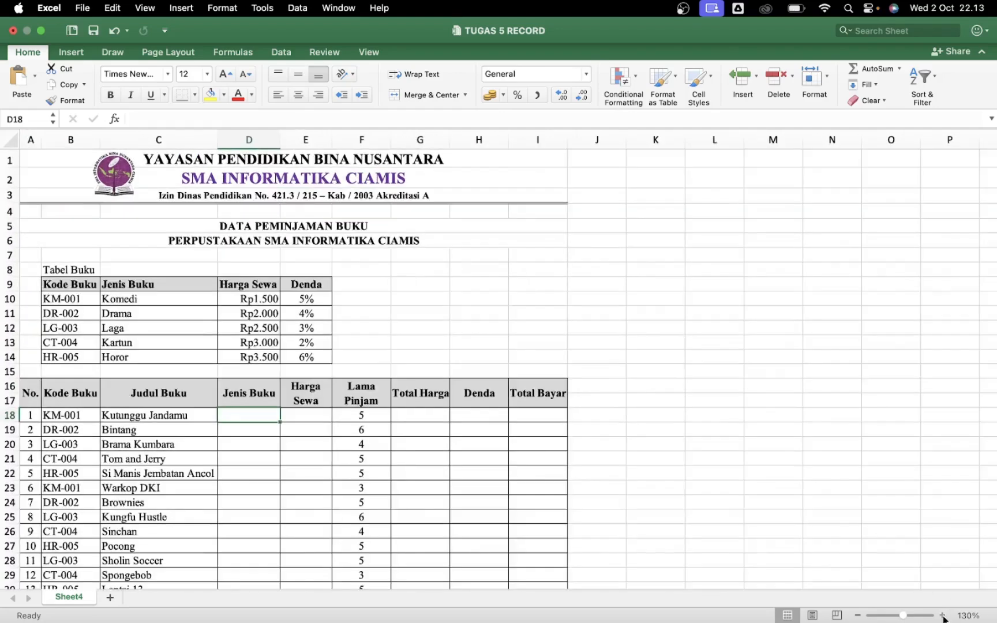
left_click(943, 616)
left_click(942, 616)
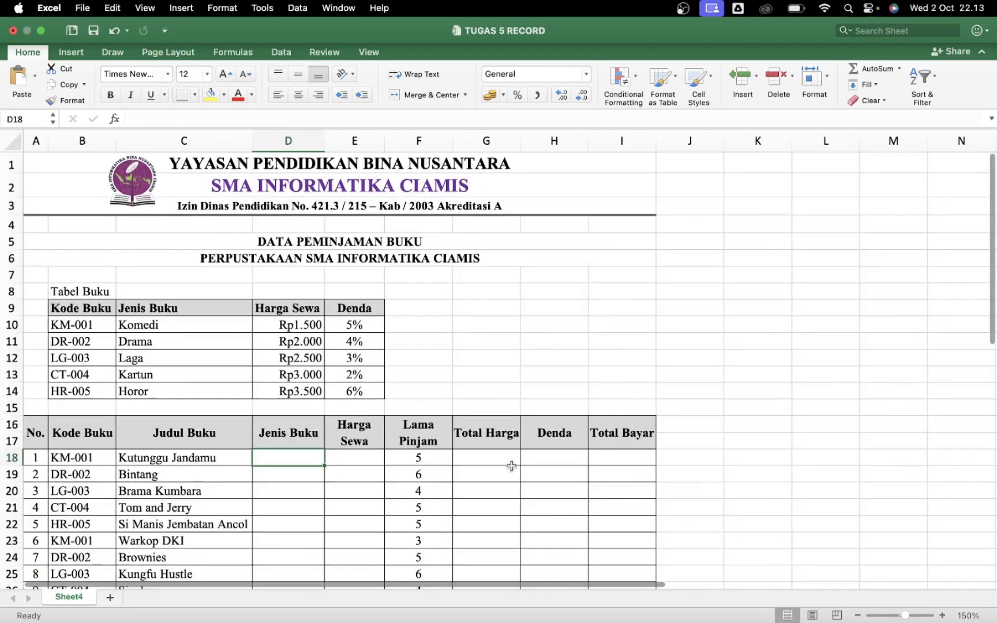
scroll(335, 291, "down", 1)
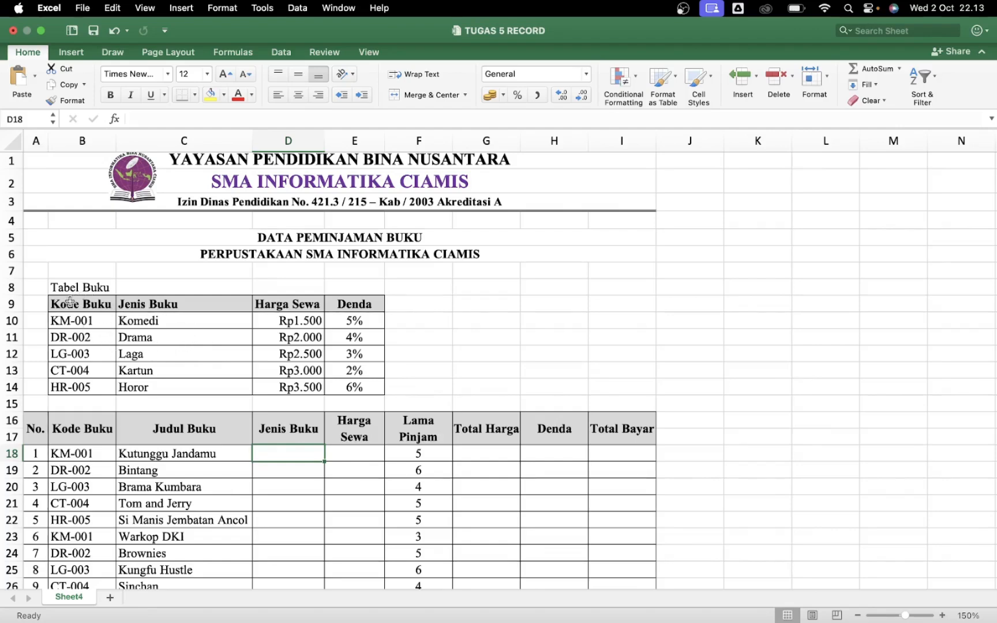
left_click_drag(70, 302, 368, 390)
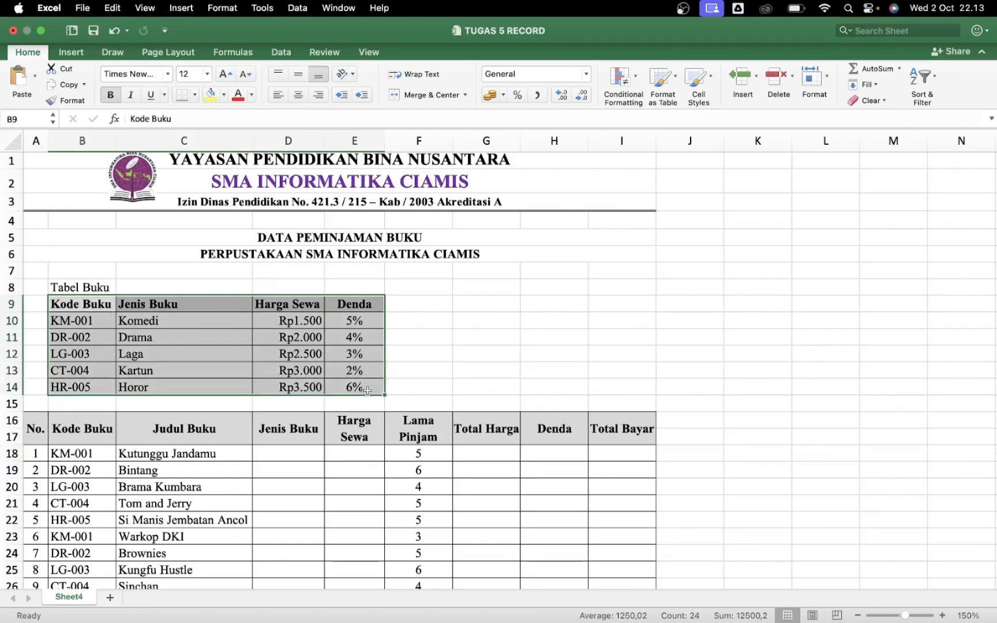
right_click(205, 327)
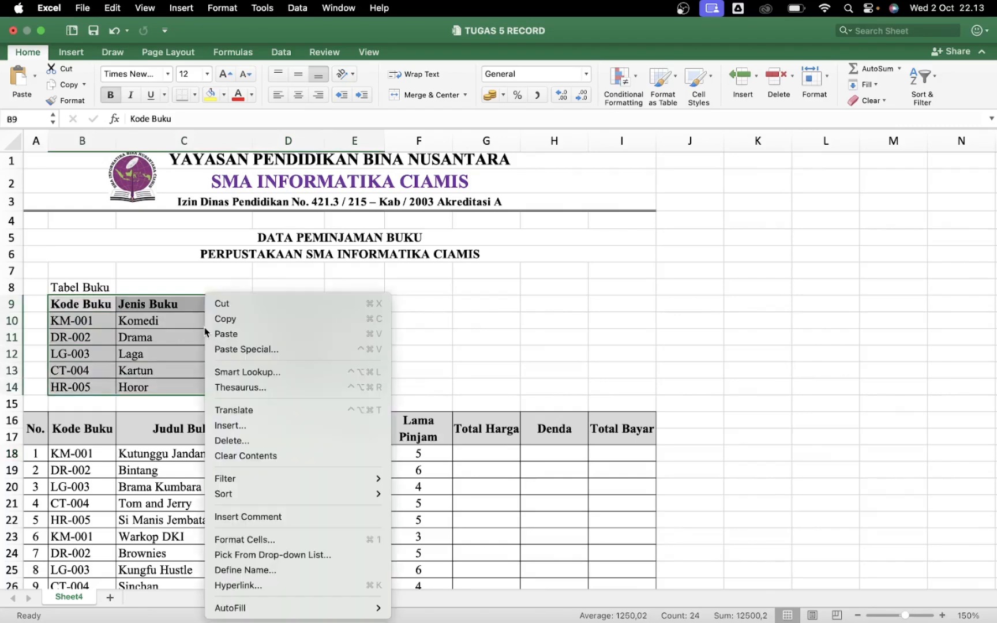
left_click(265, 570)
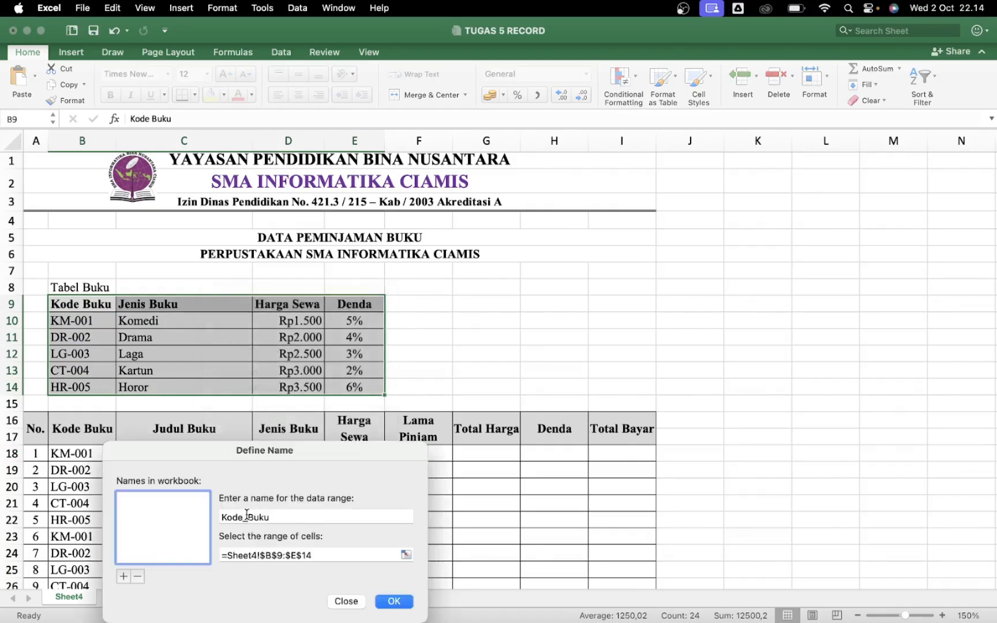
double_click(248, 516)
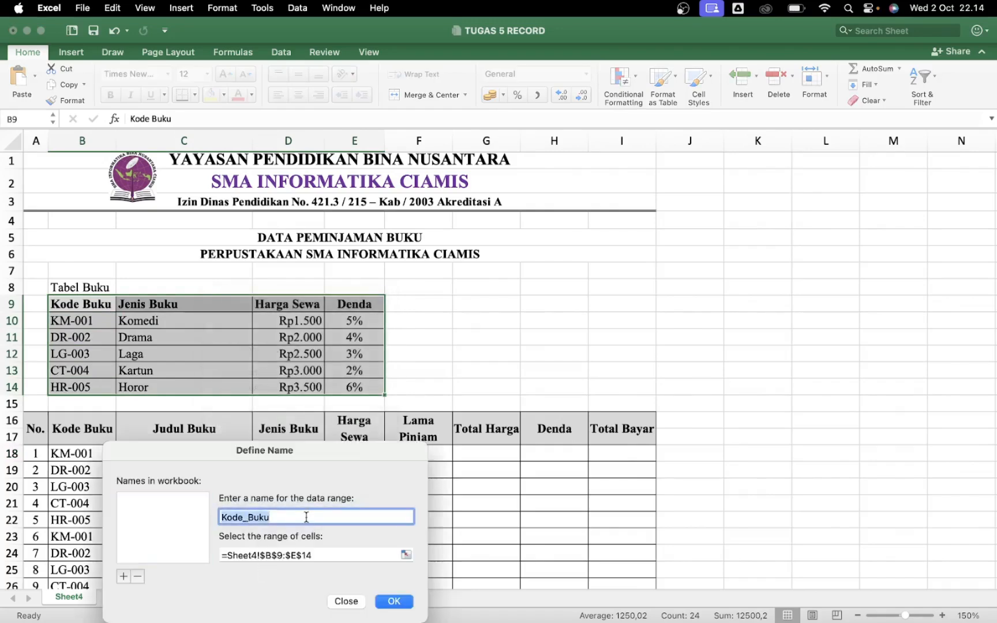
type("Tabe")
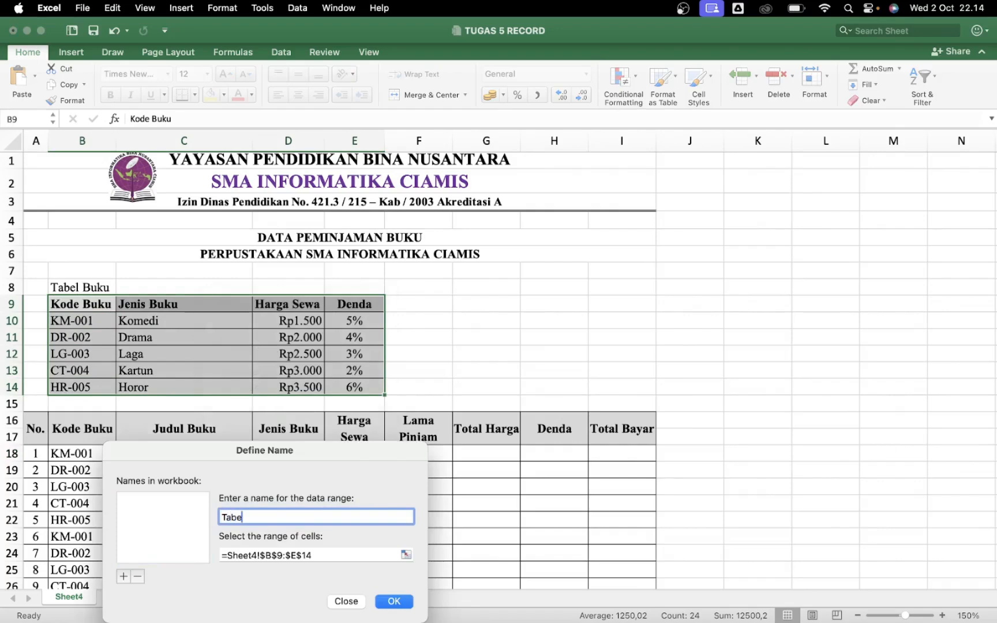
type("l_Buku")
left_click(394, 603)
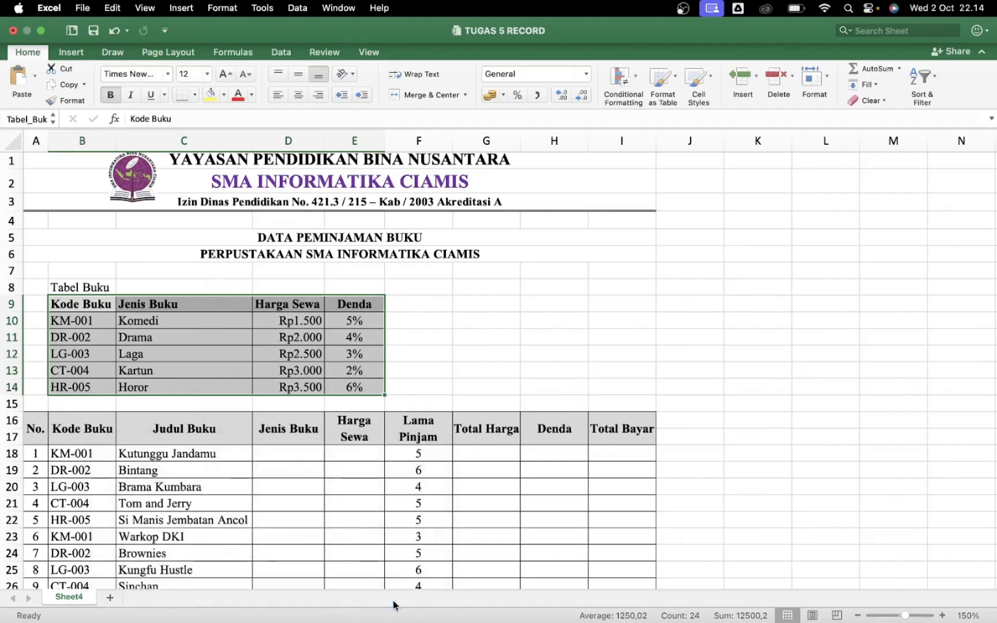
Enter =VLOOKUP(B18;Tabel_Buku;2;0) in D18 to look up the first record's Jenis Buku
scroll(330, 449, "down", 4)
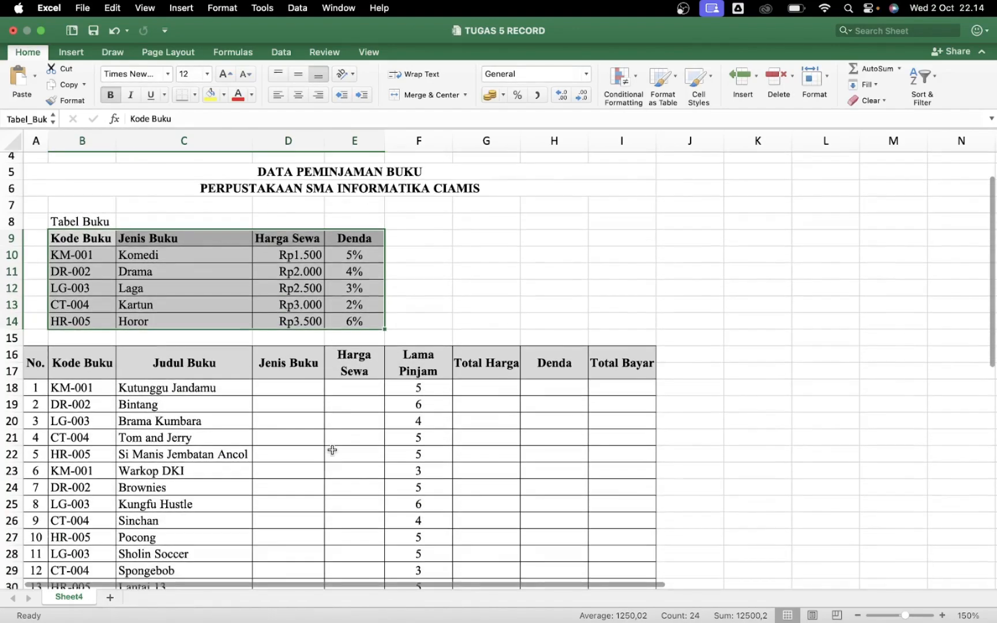
left_click(290, 387)
scroll(290, 388, "down", 1)
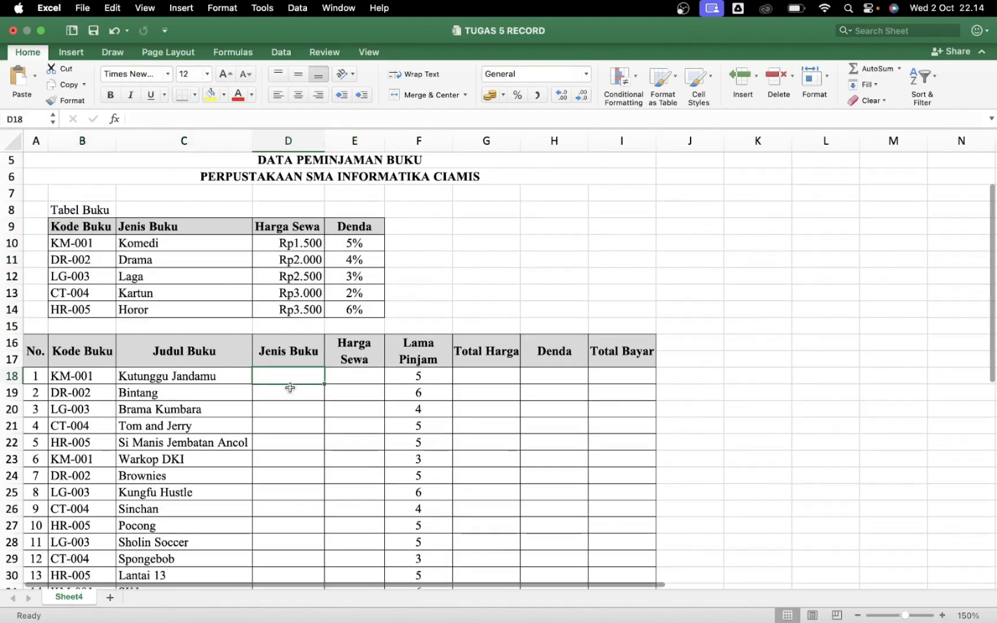
type("=")
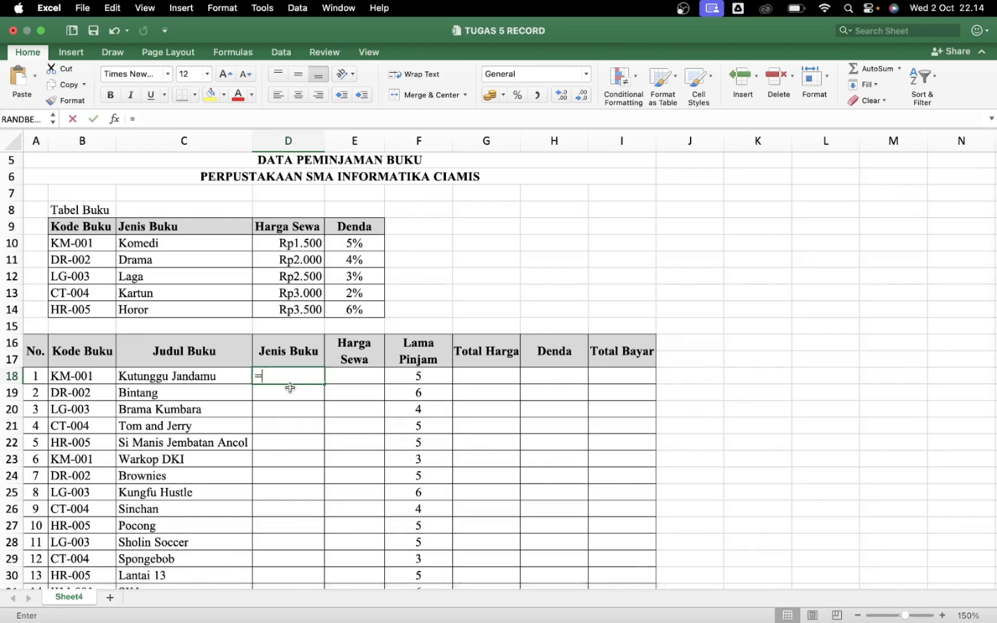
type("VLOOK")
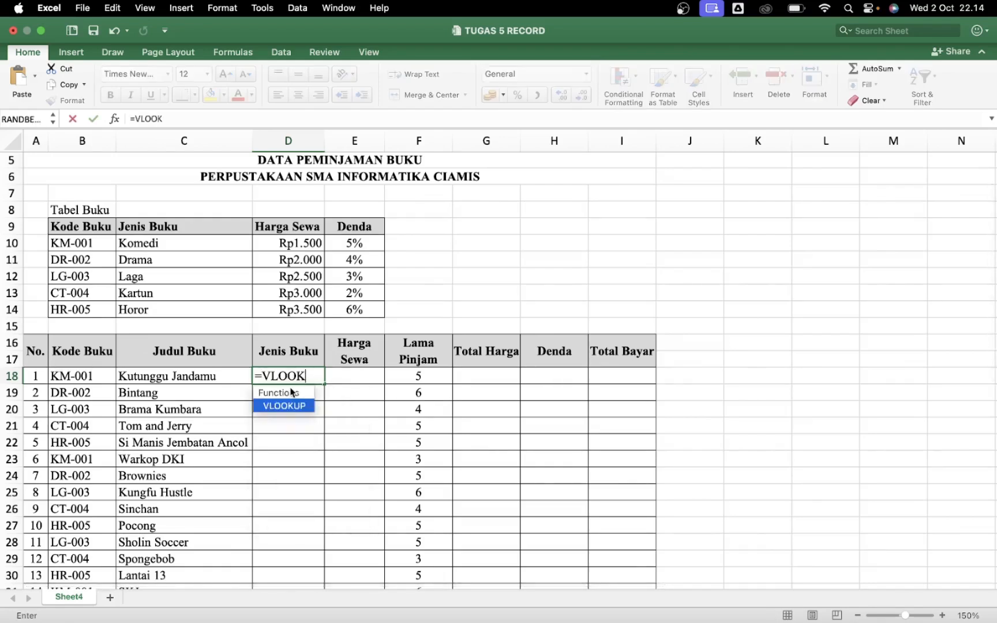
type("UP(")
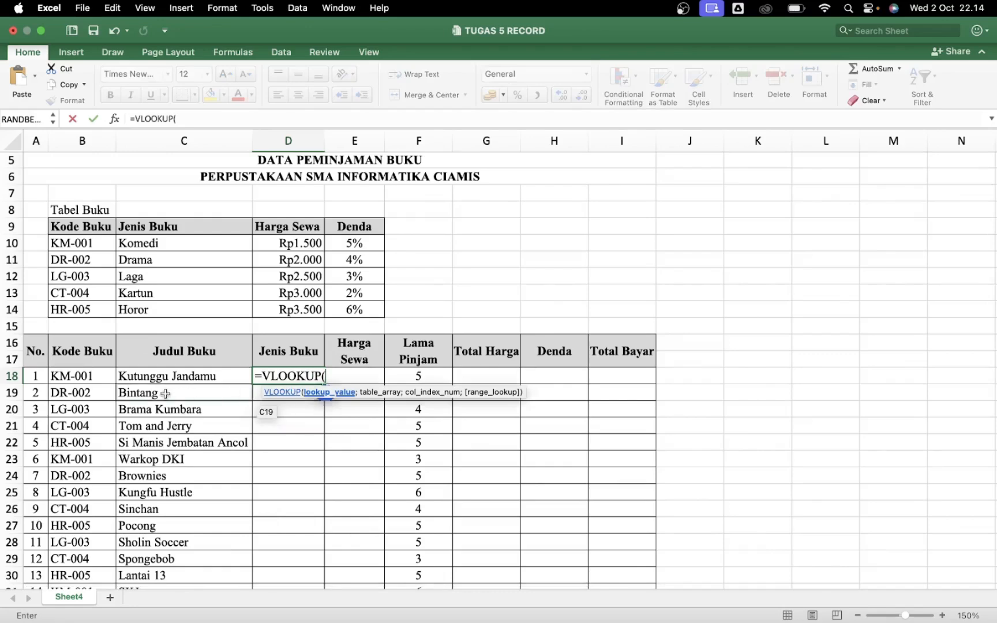
left_click(94, 378)
type(";")
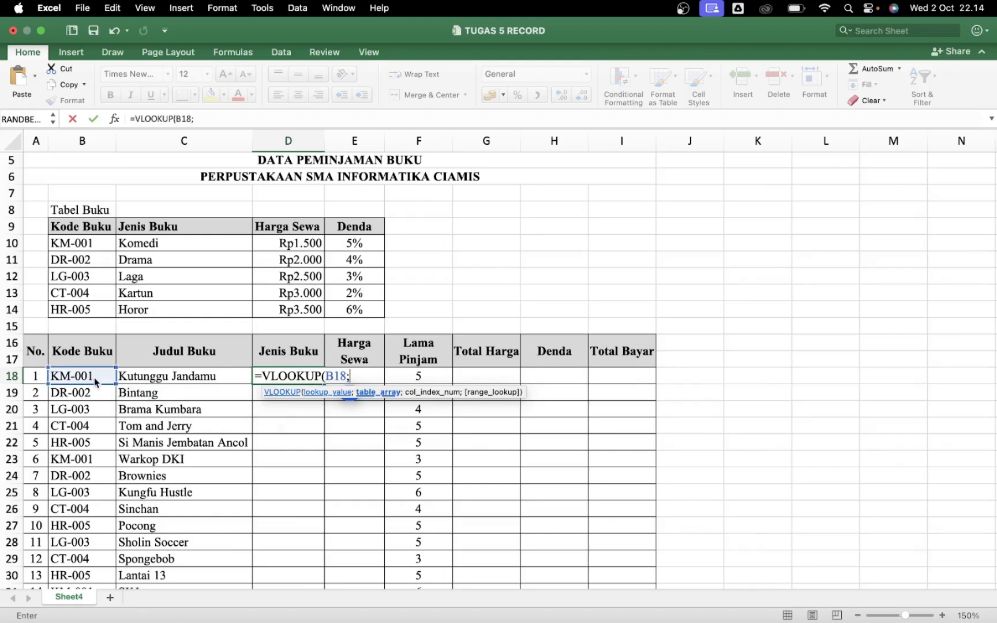
type("T")
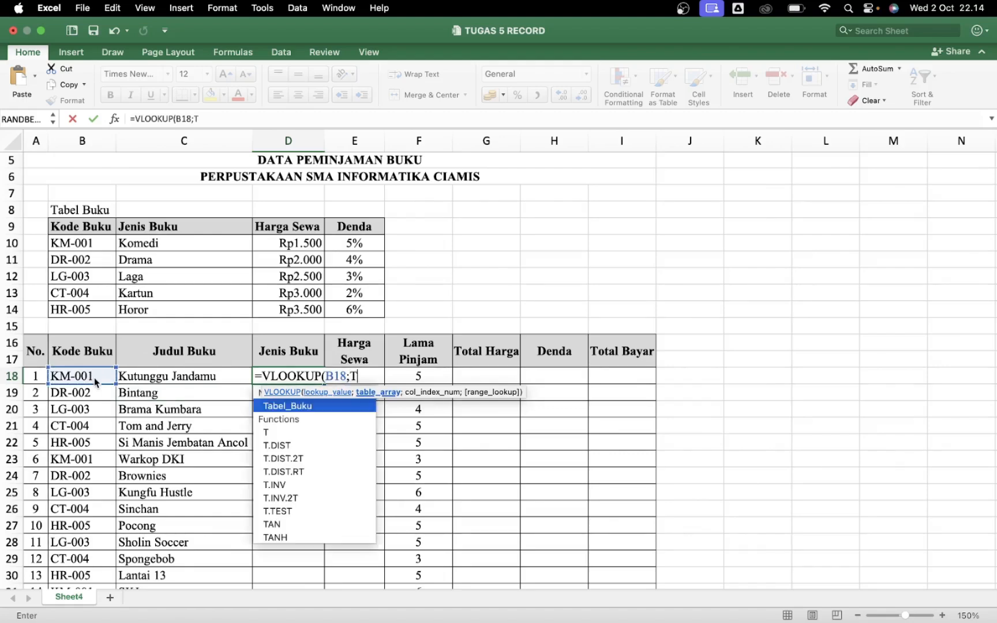
type("ab")
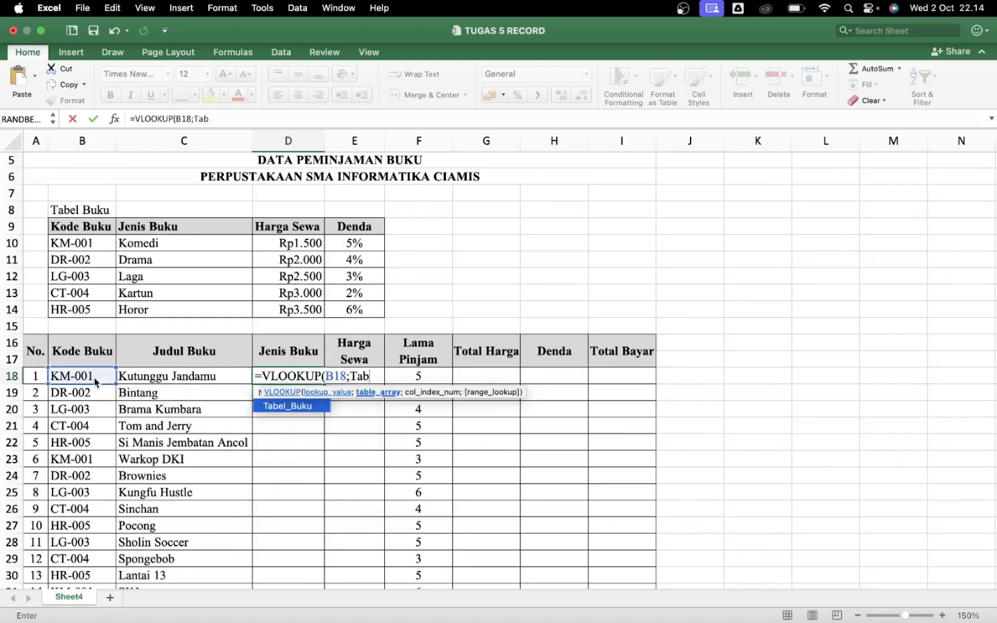
double_click(289, 407)
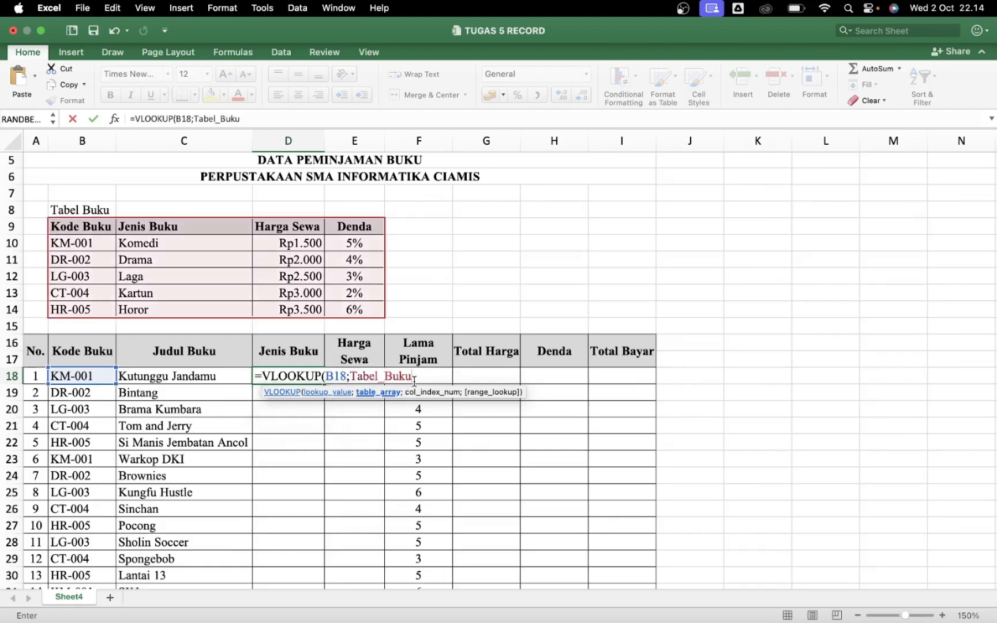
type(";")
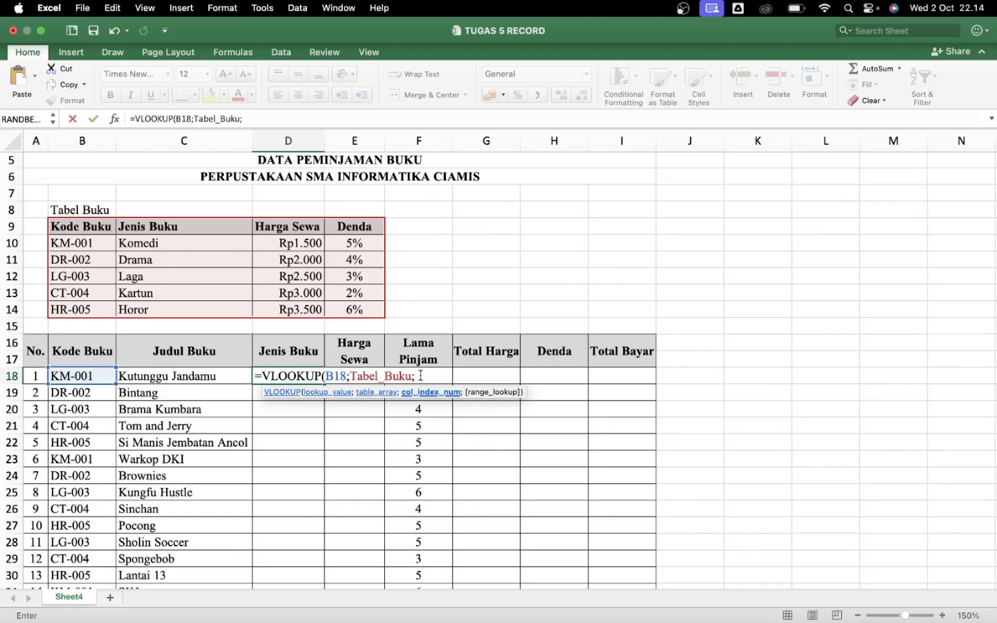
type("2;")
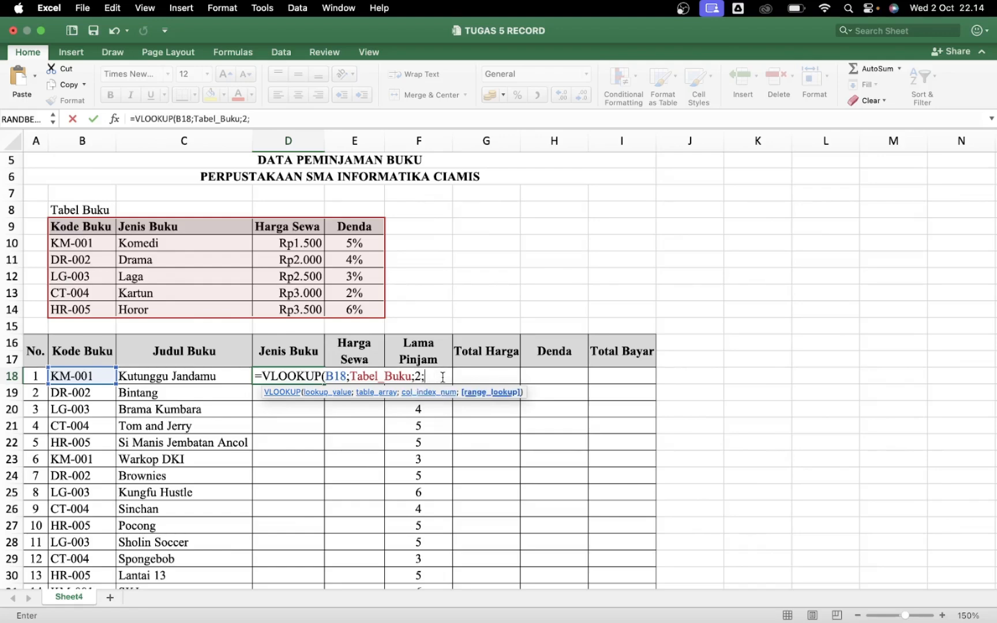
type("0)")
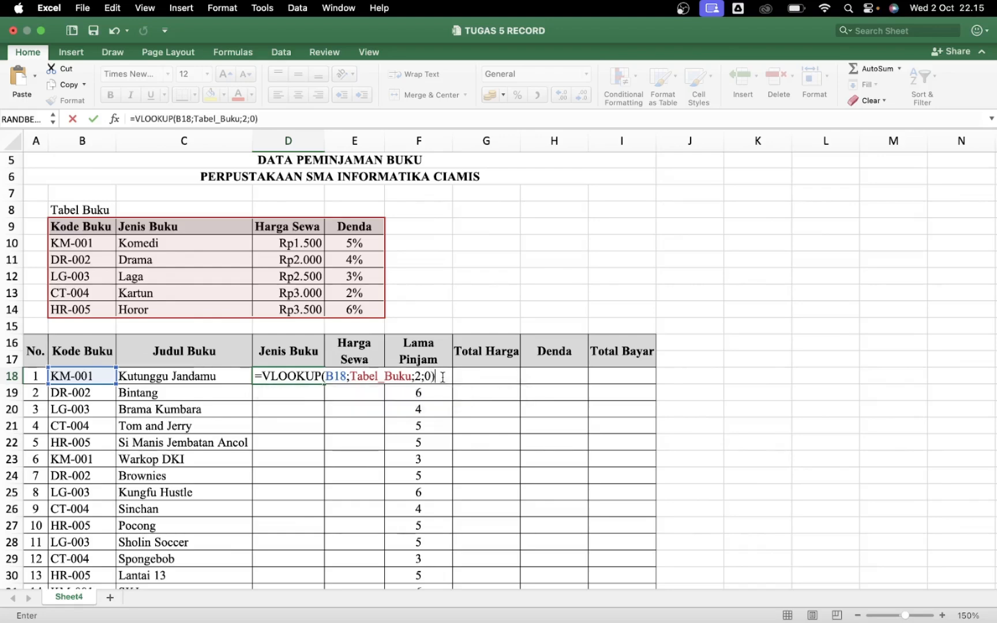
key("Return")
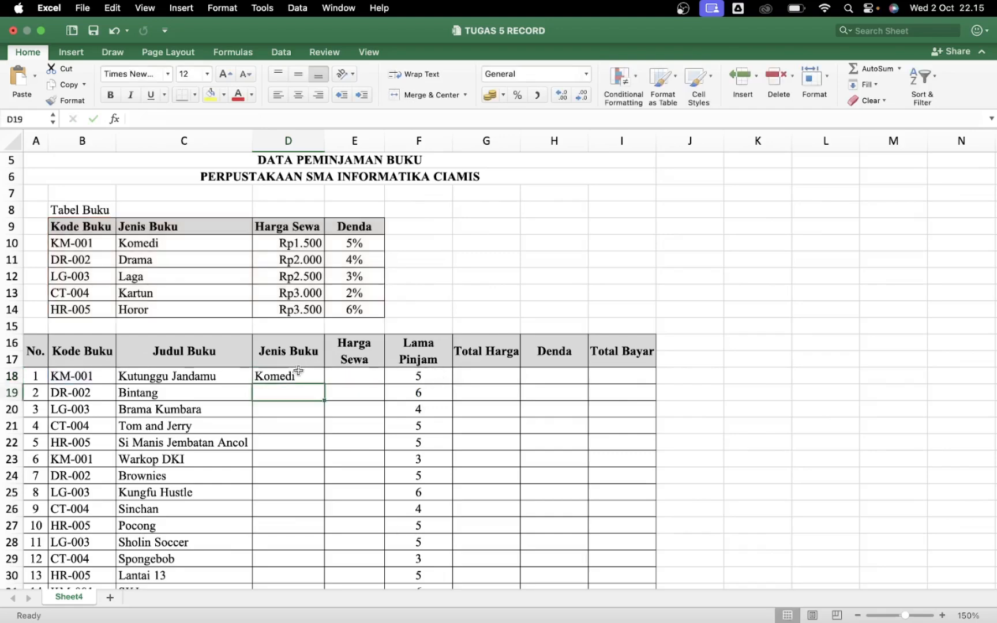
Fill the Jenis Buku formula from D18 down to D37 and check the filled column
left_click(289, 376)
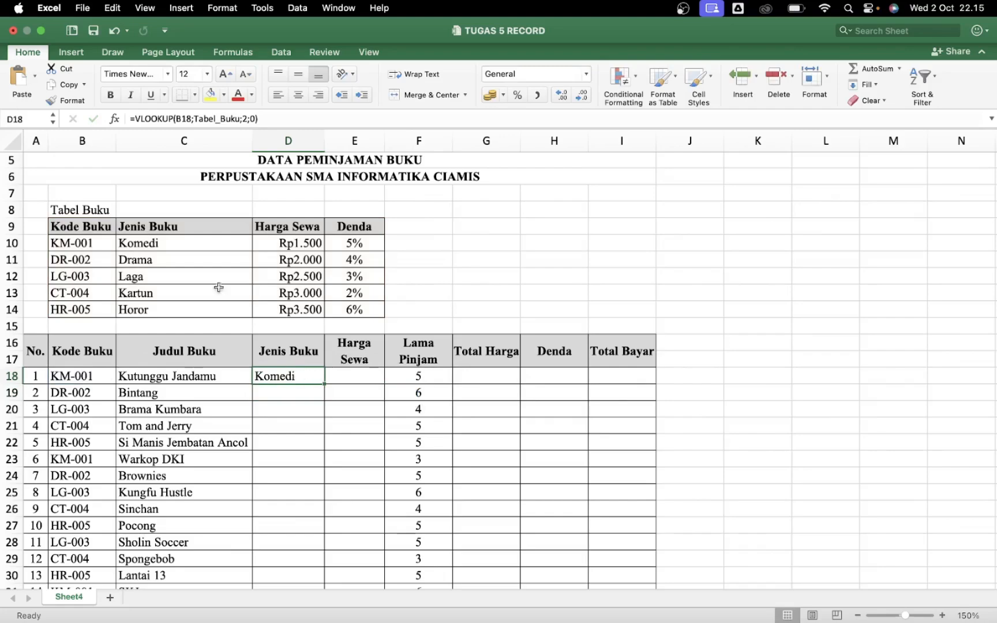
double_click(324, 384)
scroll(306, 418, "down", 10)
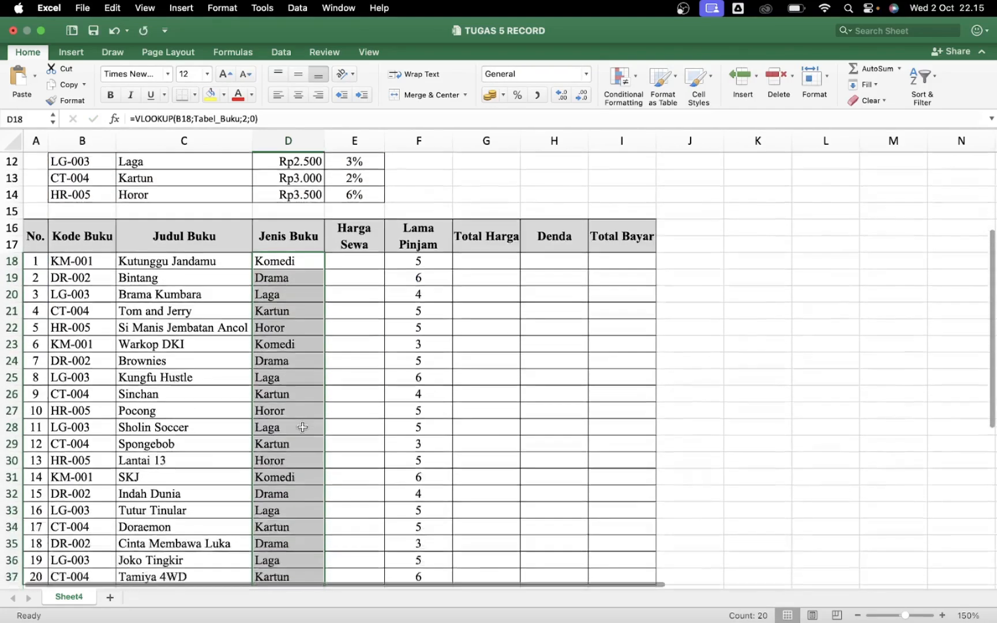
scroll(284, 473, "up", 5)
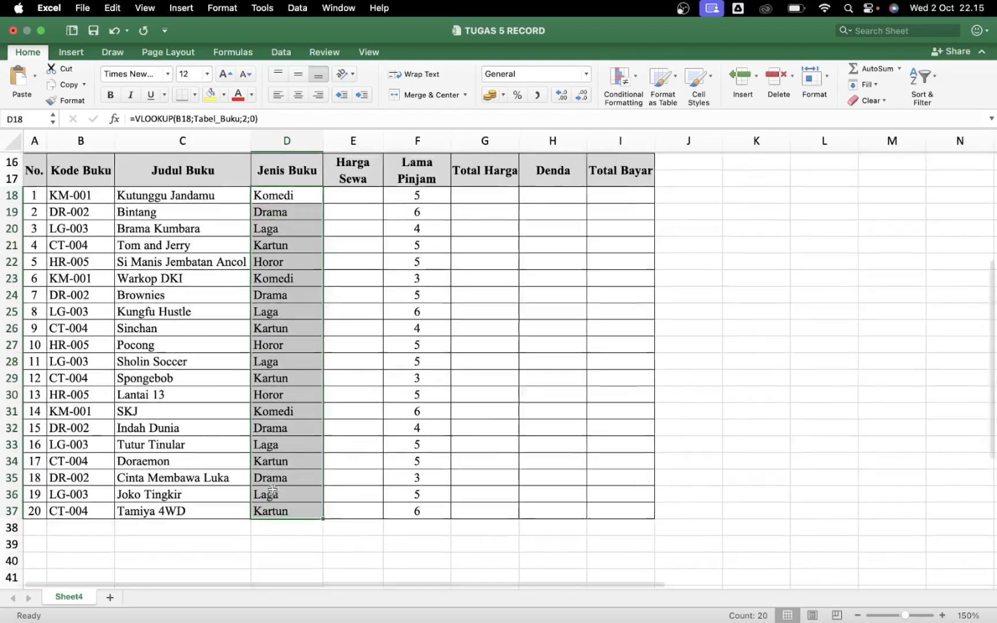
scroll(273, 490, "up", 1)
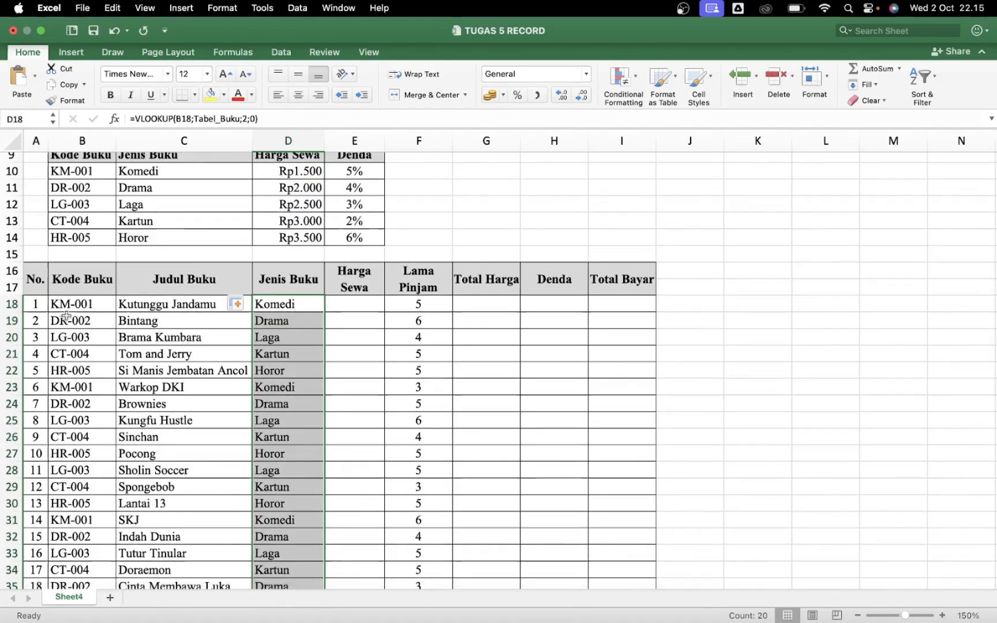
Enter =VLOOKUP(B18;Tabel_Buku;3;0) in E18 to look up the first record's Harga Sewa
scroll(321, 333, "up", 2)
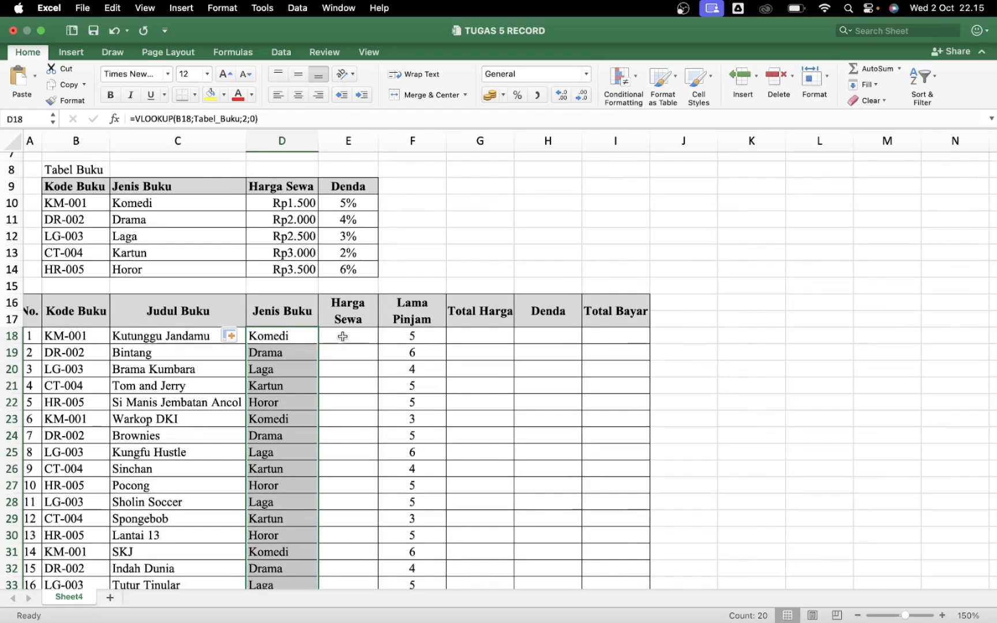
left_click(343, 336)
type("=")
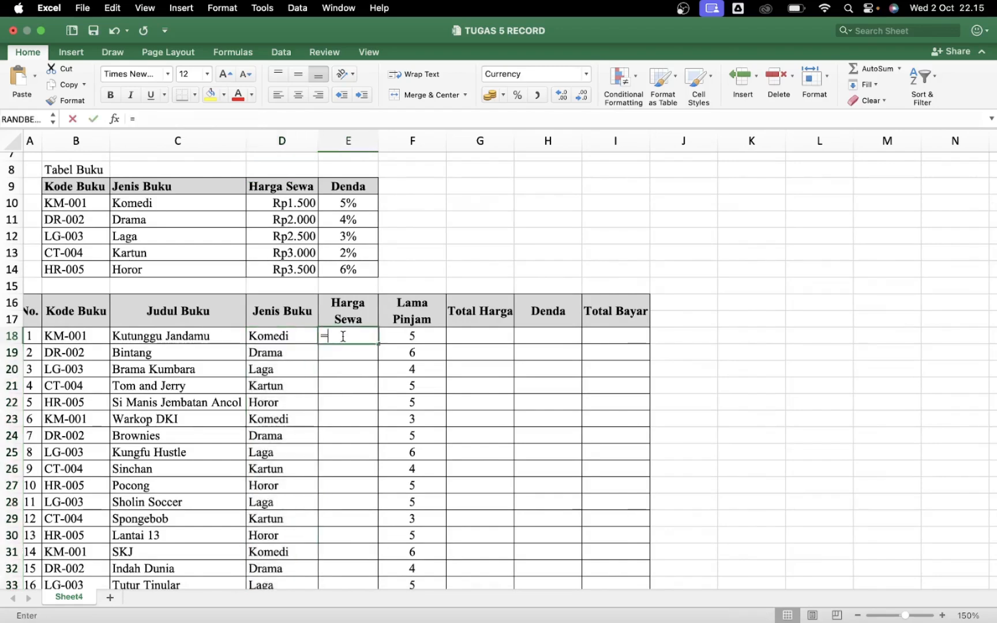
type("VL")
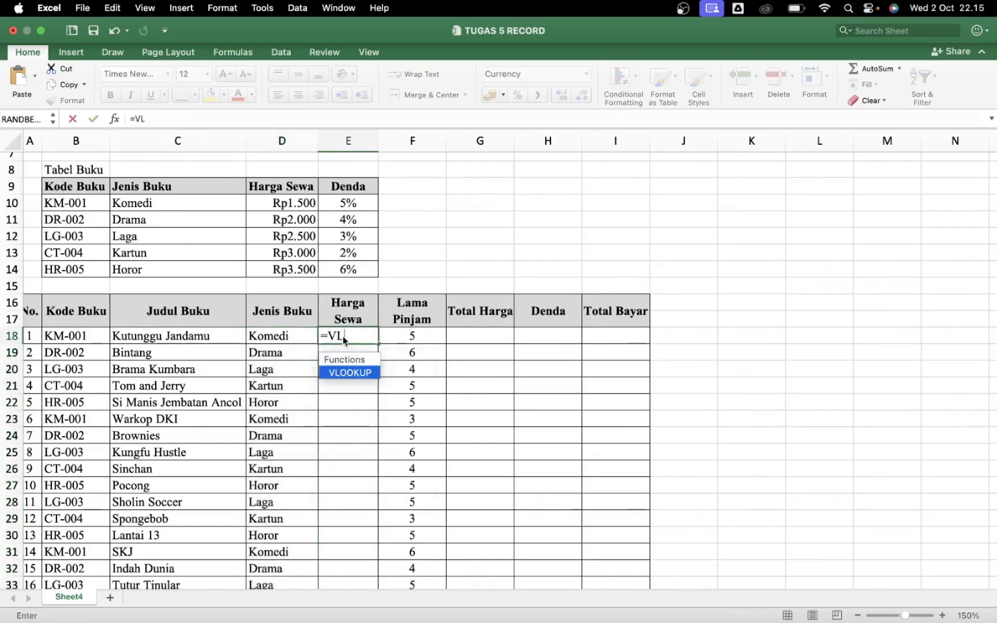
type("OOKUP(")
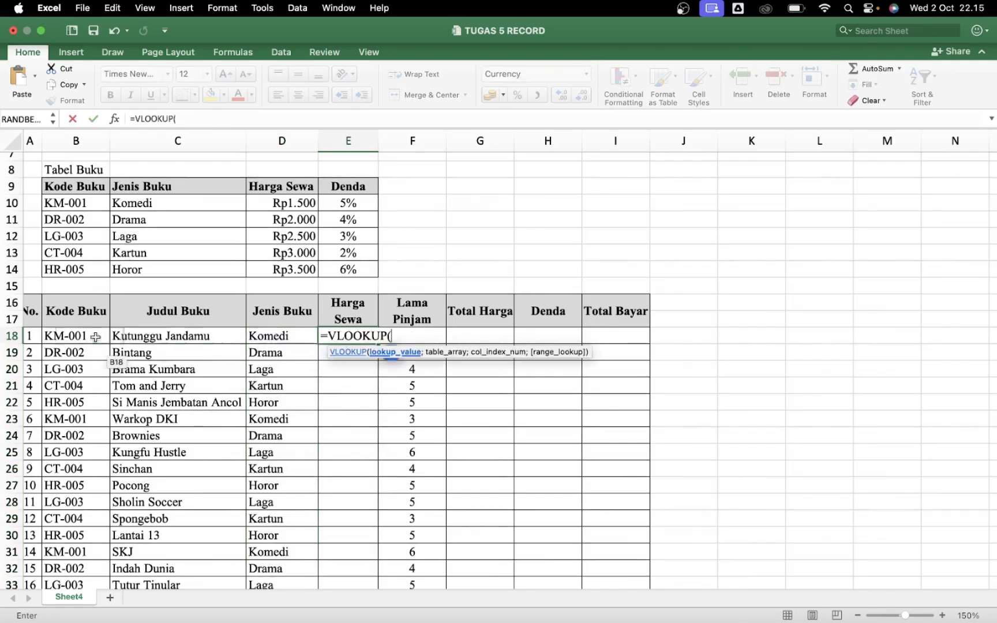
left_click(74, 336)
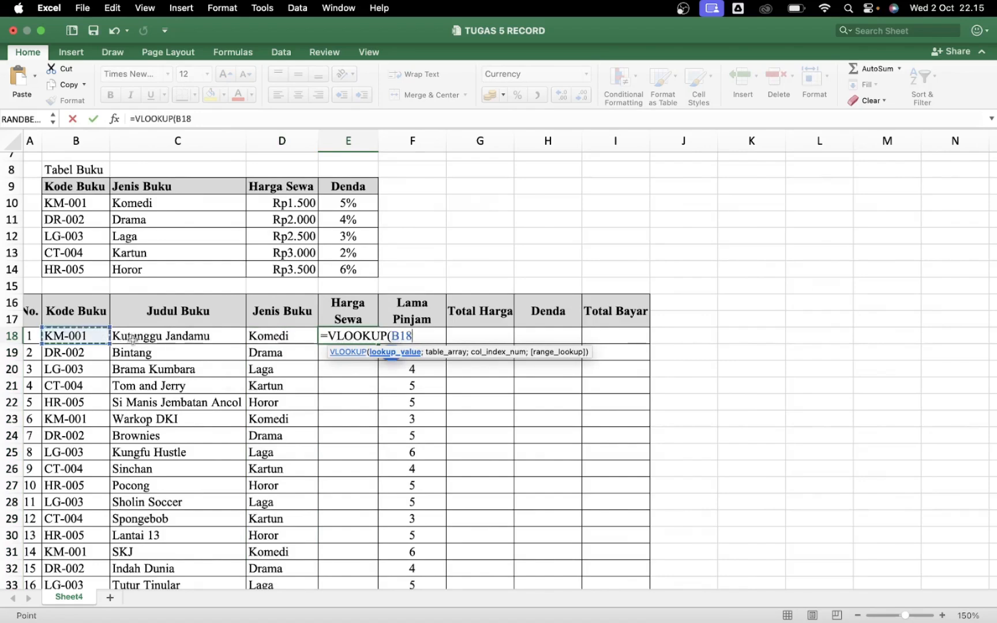
type(";")
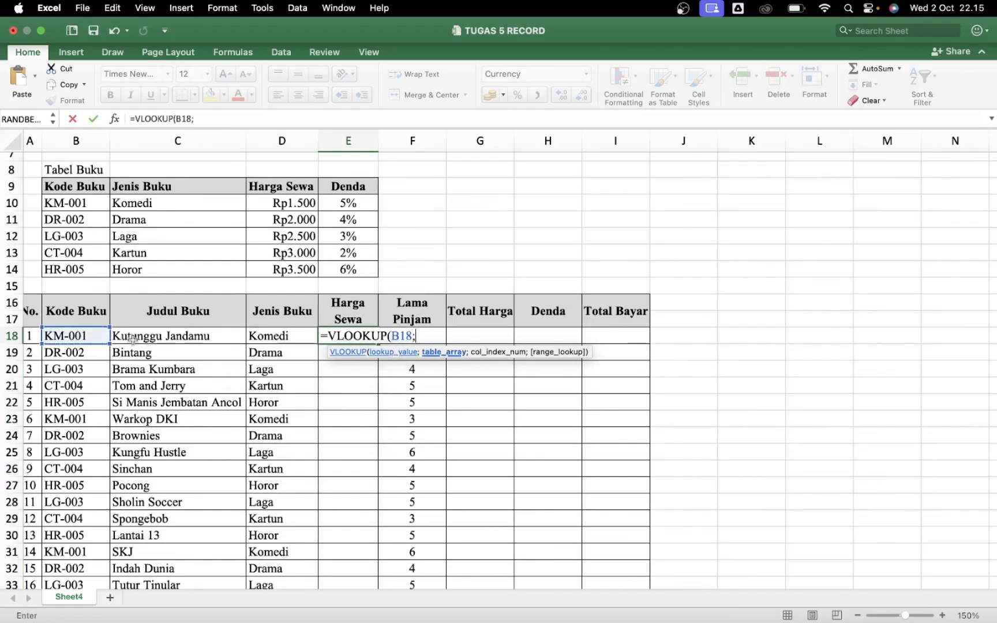
type("Ta")
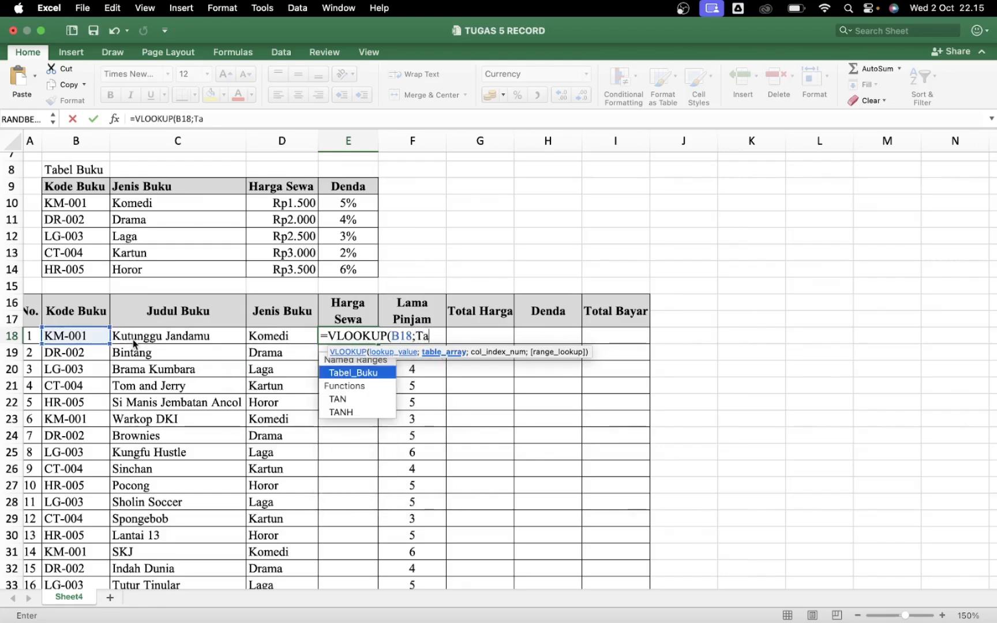
double_click(344, 373)
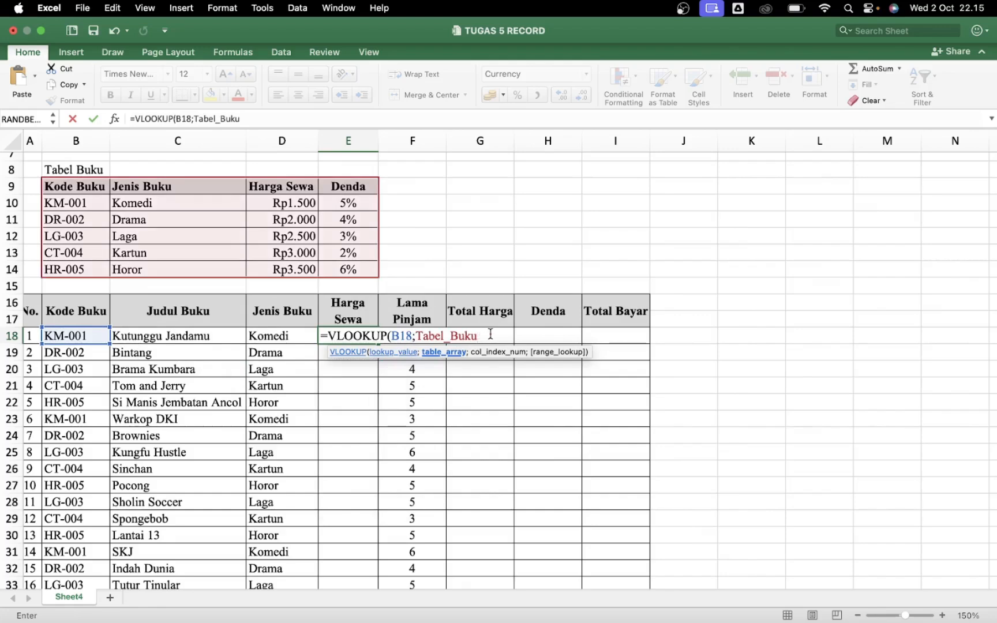
type(";")
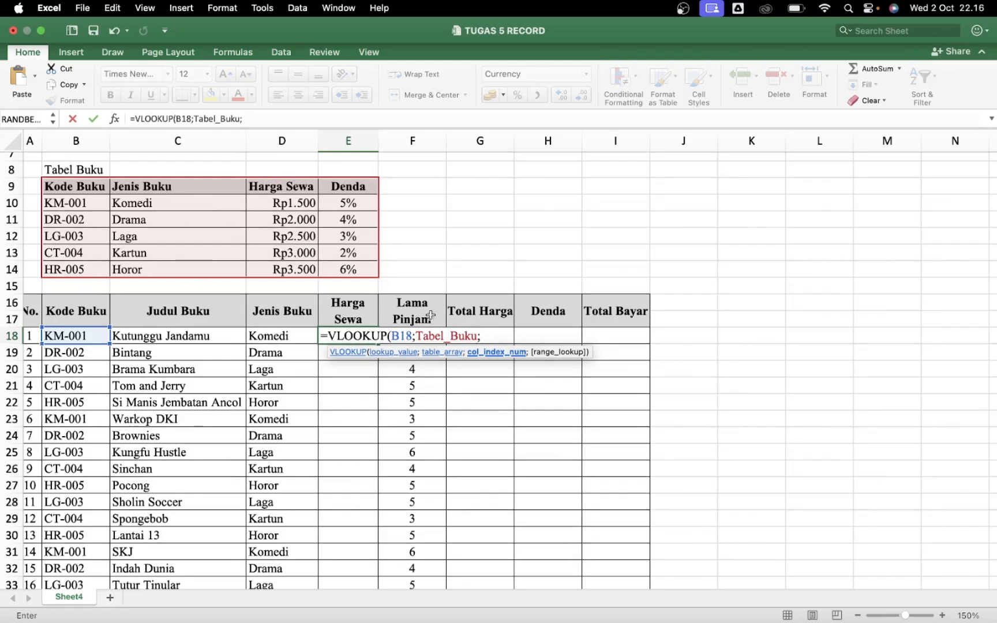
type("3;")
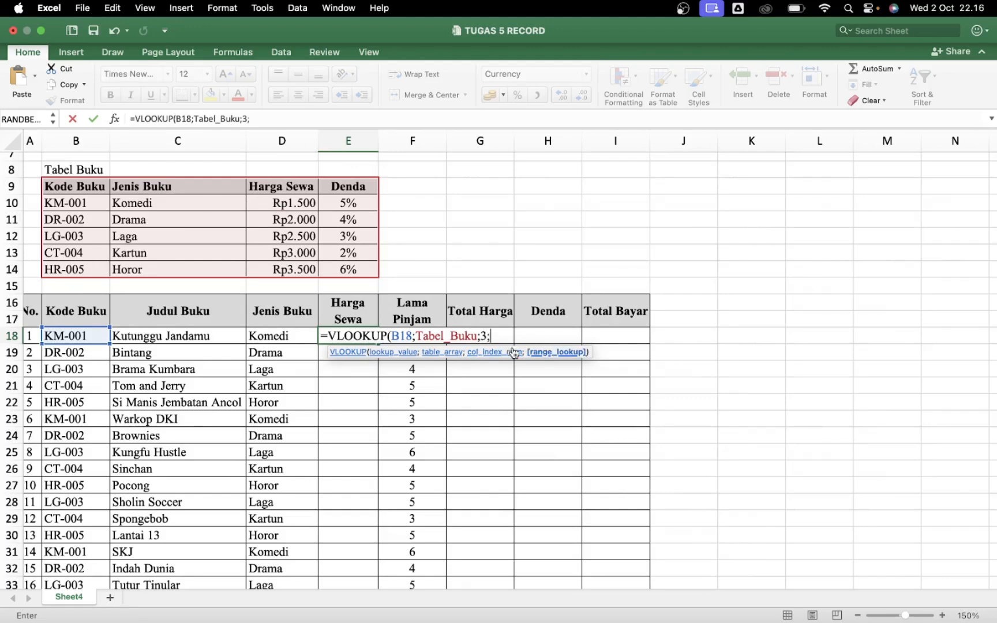
type("0)")
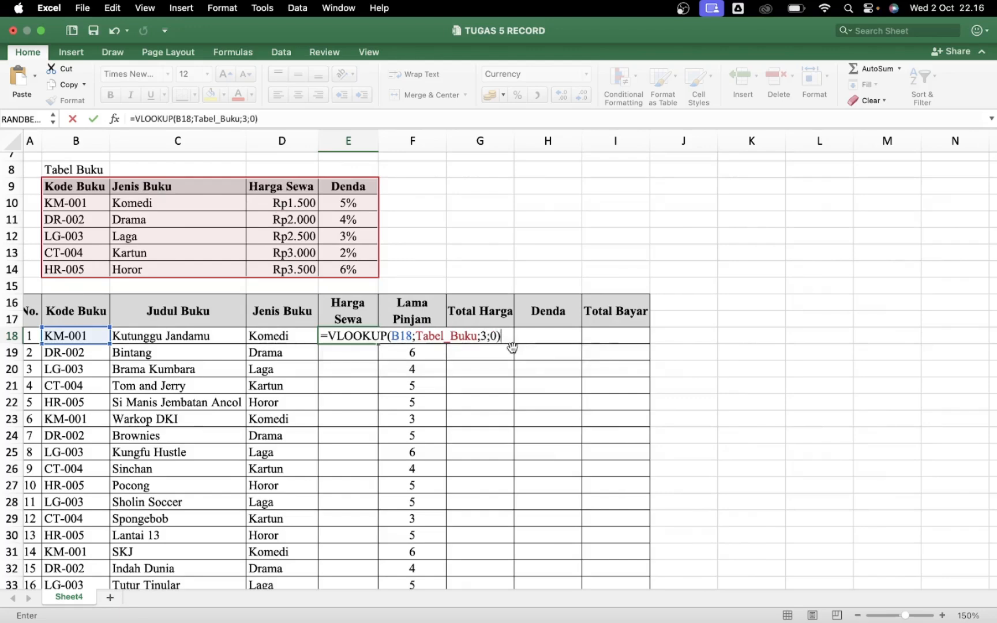
key("Return")
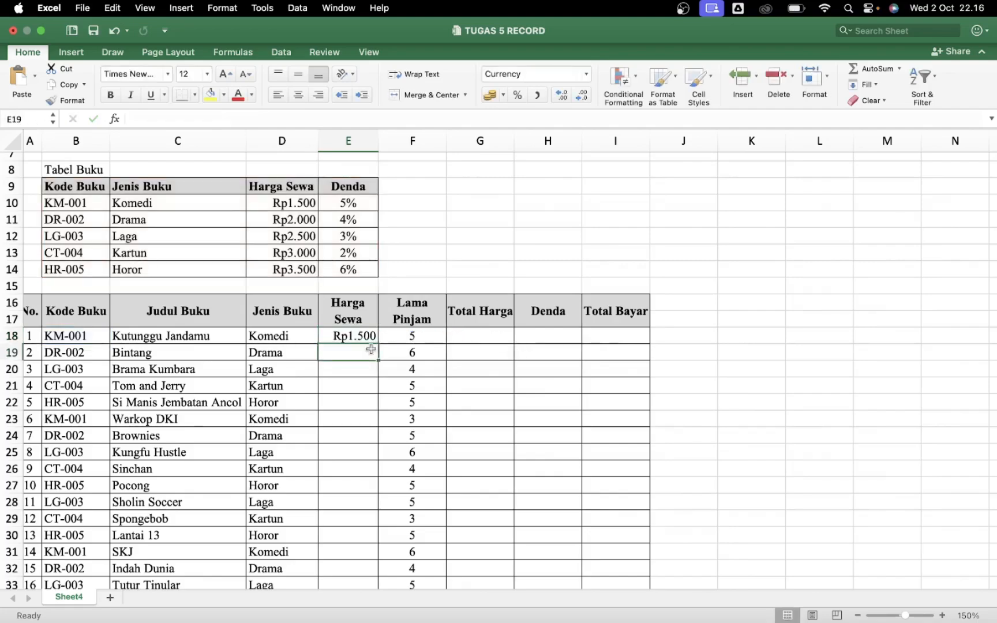
Fill the Harga Sewa formula from E18 down through E37
left_click(358, 338)
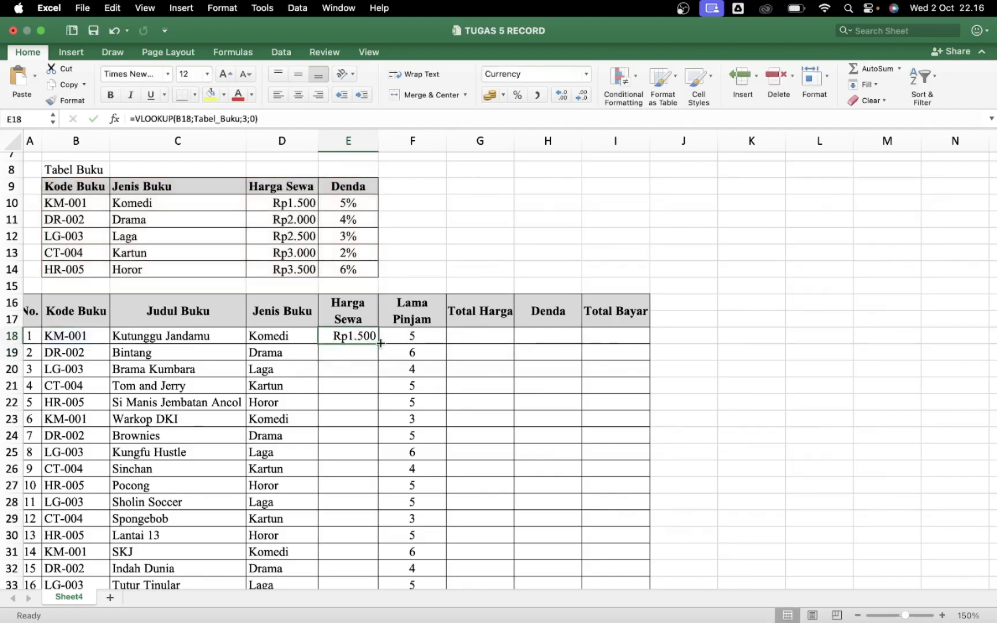
double_click(380, 343)
scroll(367, 380, "down", 3)
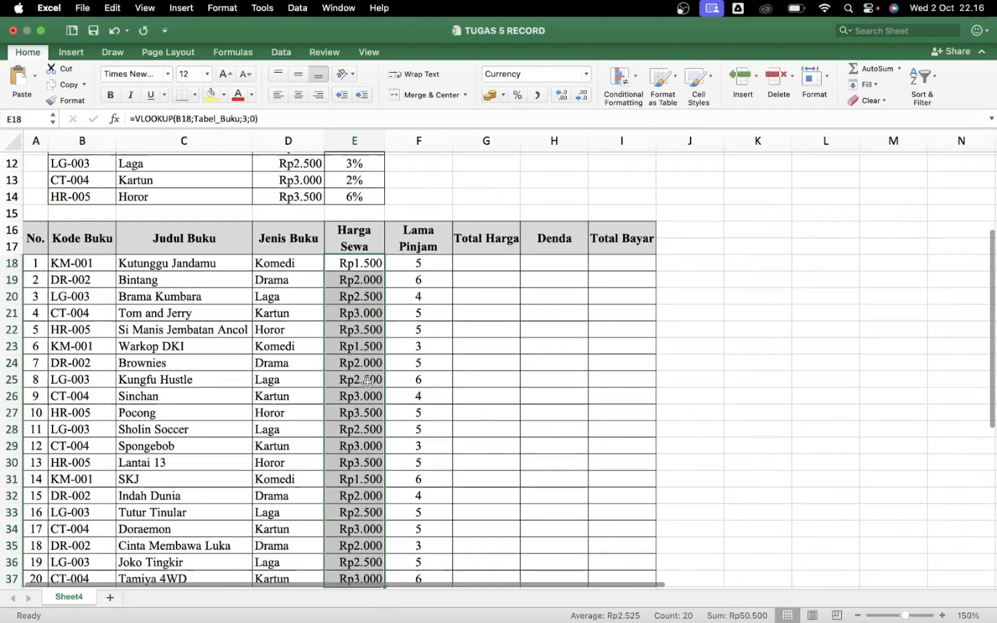
Reset the Harga Sewa cells E18:E37 to General and reapply Currency format with the Rp symbol and 0 decimal places
left_click(588, 77)
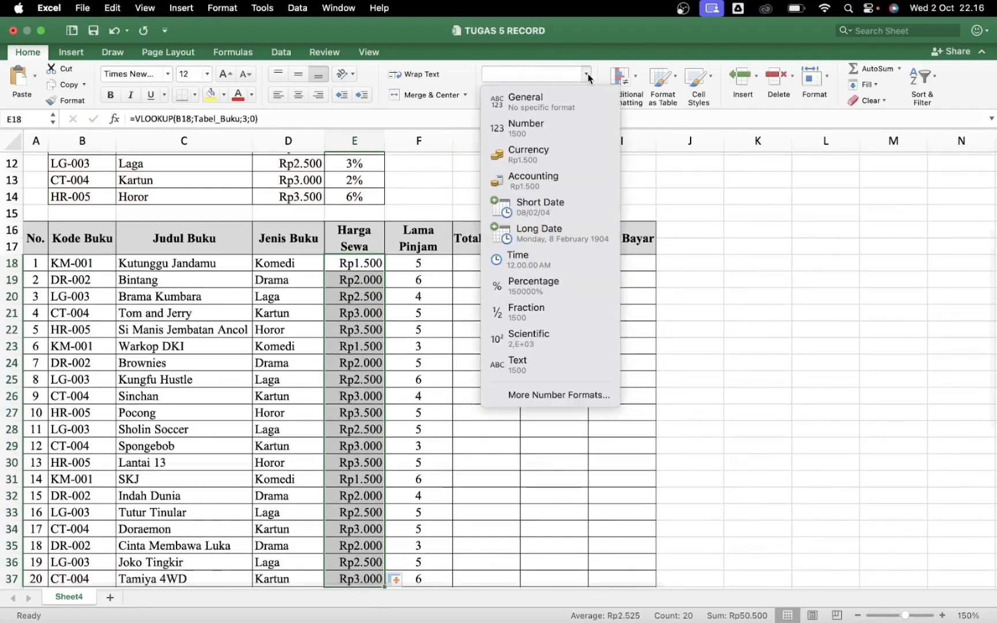
left_click(561, 100)
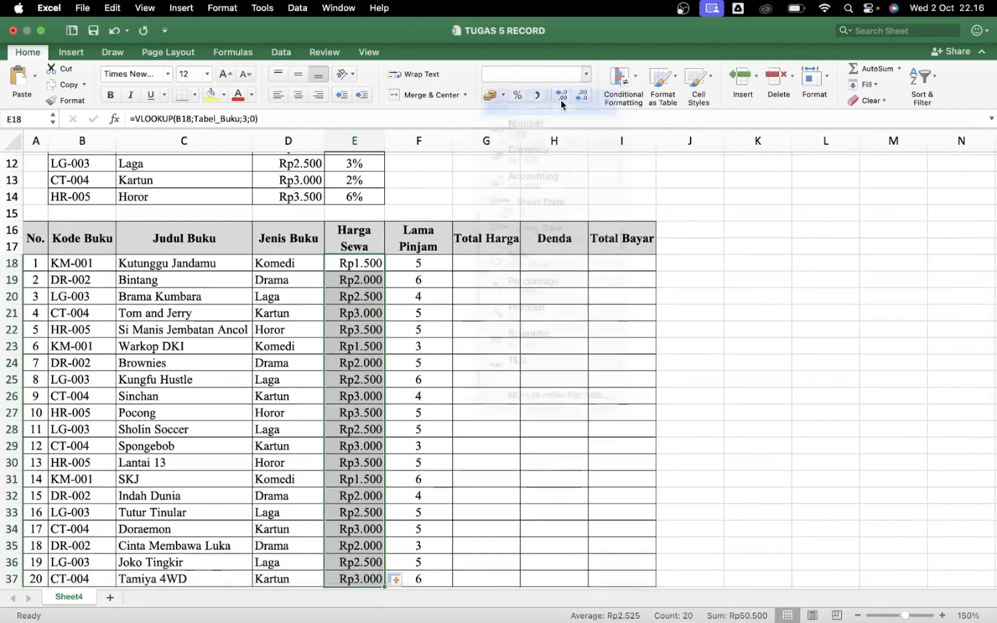
left_click(588, 75)
left_click(526, 395)
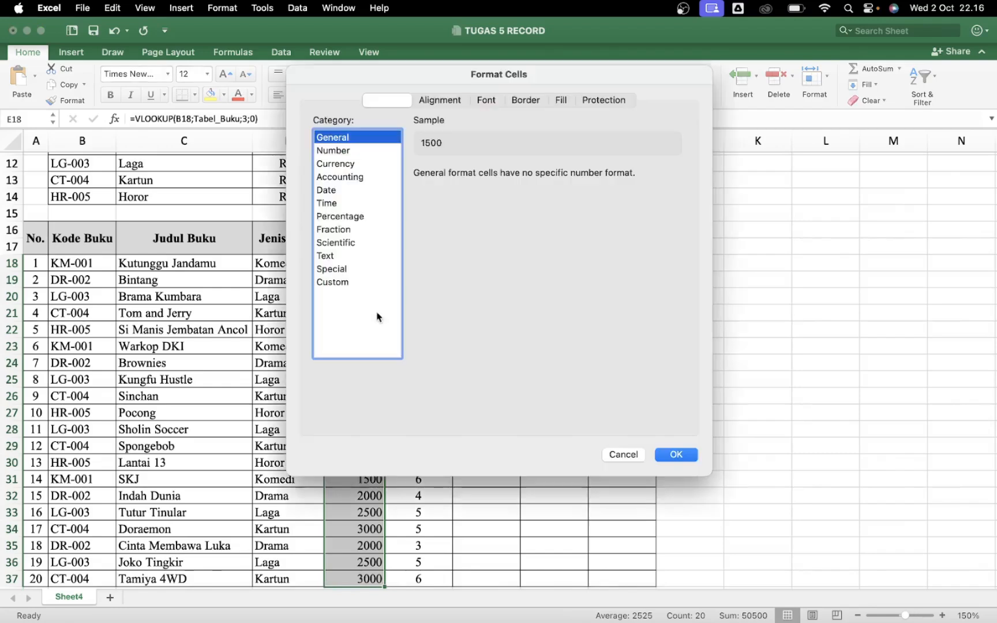
left_click(340, 166)
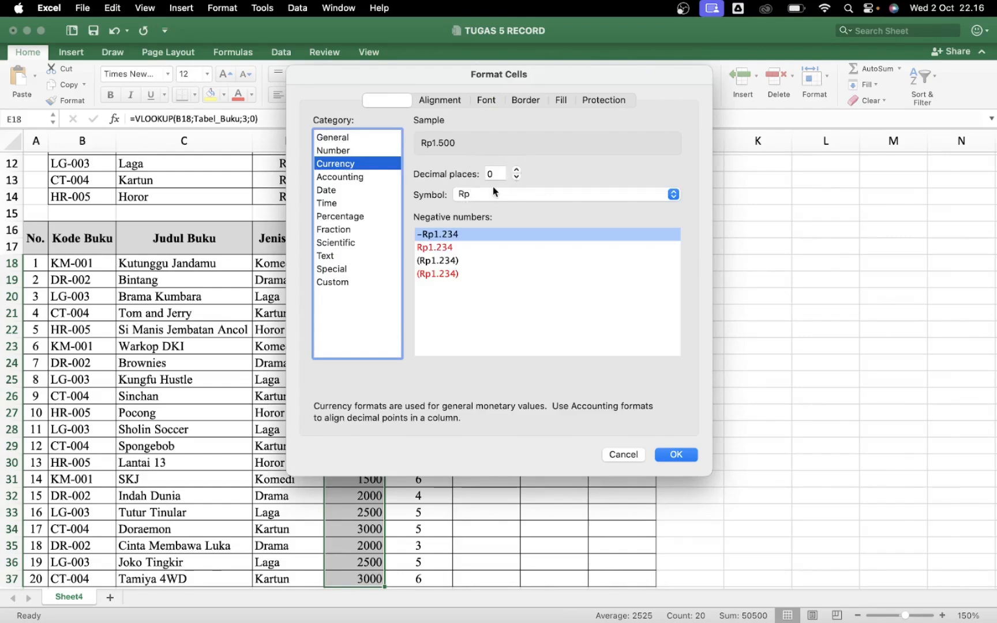
left_click(672, 454)
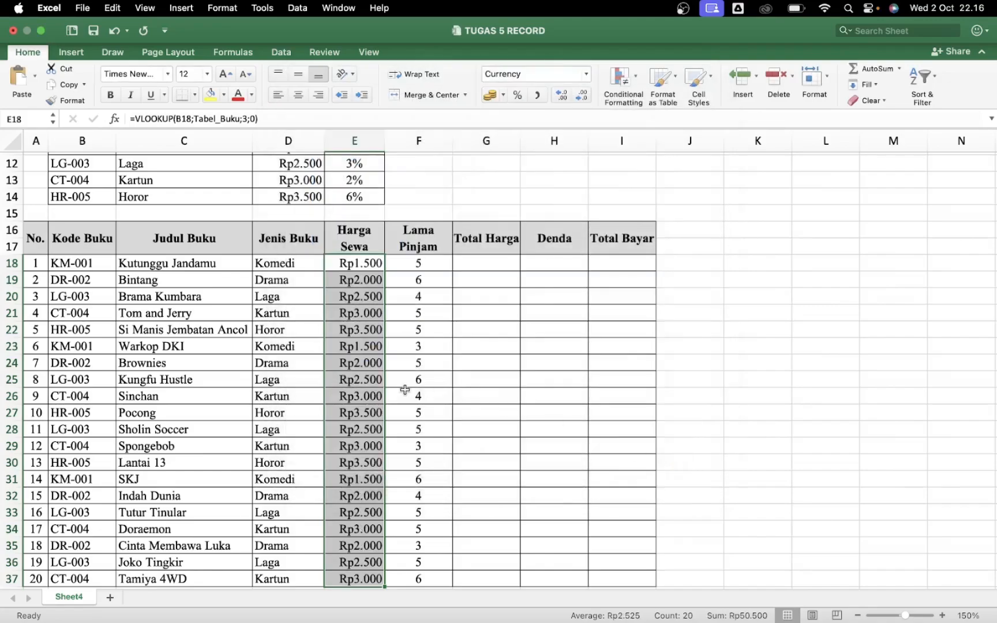
scroll(405, 390, "down", 5)
scroll(406, 391, "up", 3)
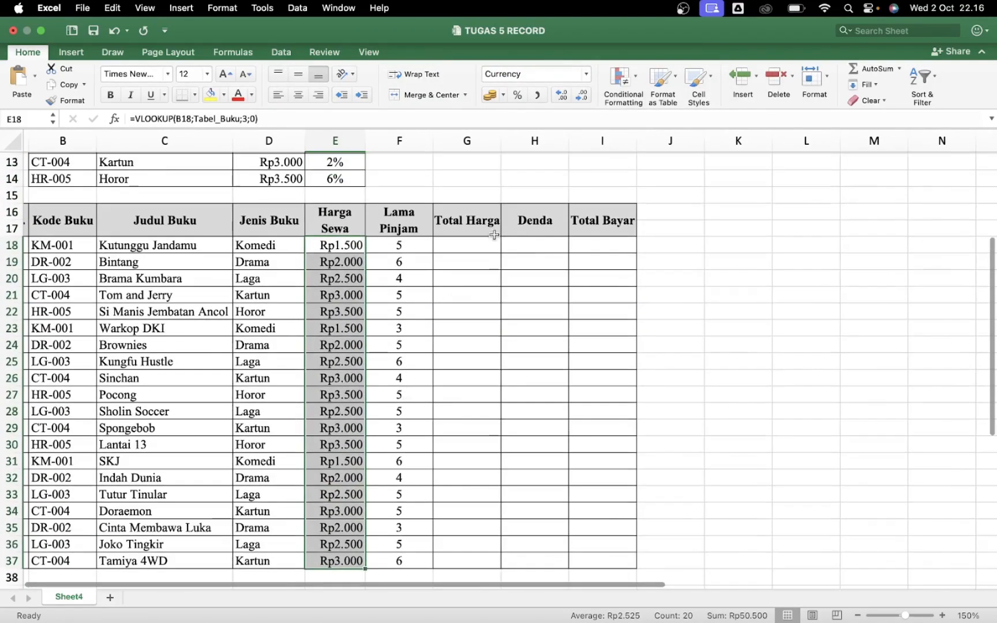
Enter =E18*F18 in G18 to calculate the first record's Total Harga
left_click(471, 244)
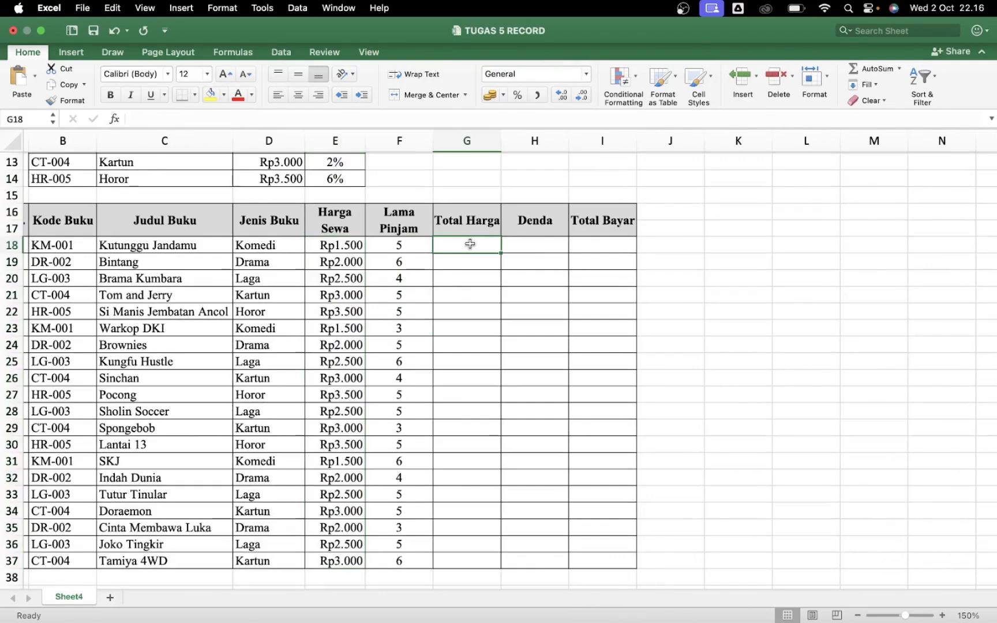
type("=")
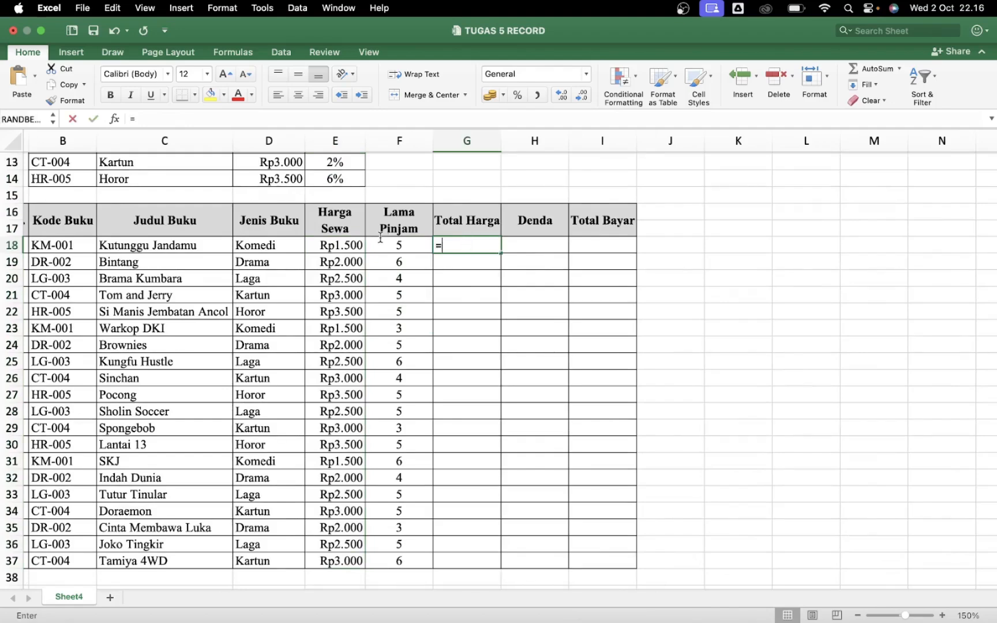
left_click(340, 248)
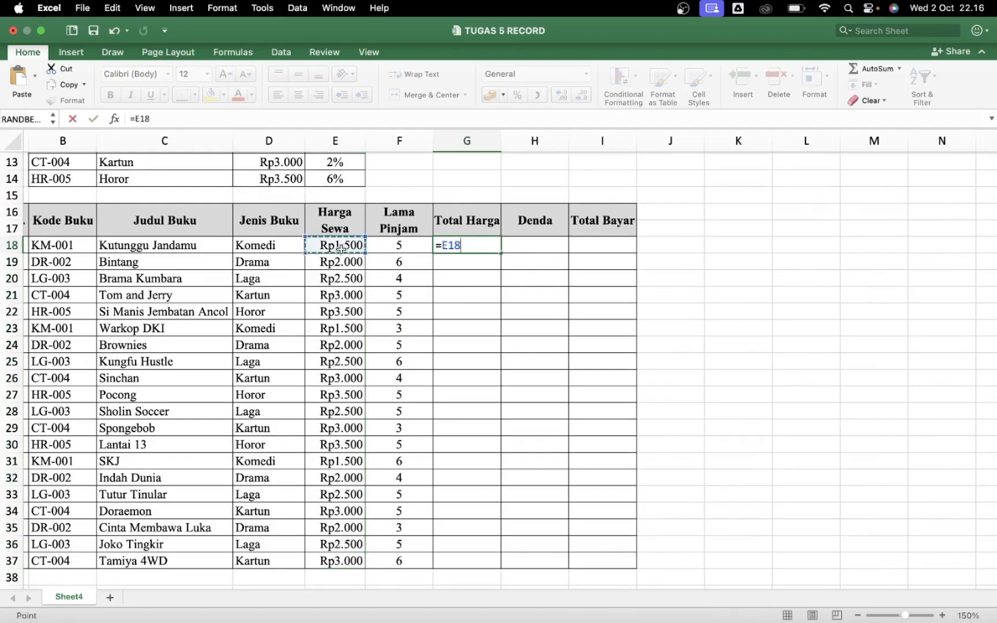
type("*")
left_click(396, 247)
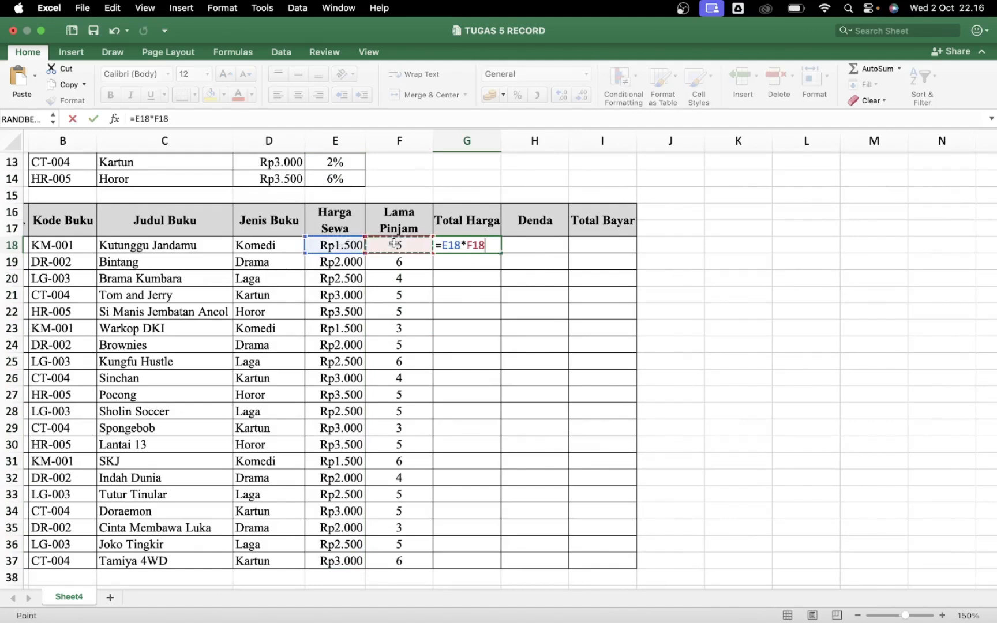
key("Return")
Fill the Total Harga formula from G18 down to G37 and set the filled cells' font to Times New Roman
left_click(476, 242)
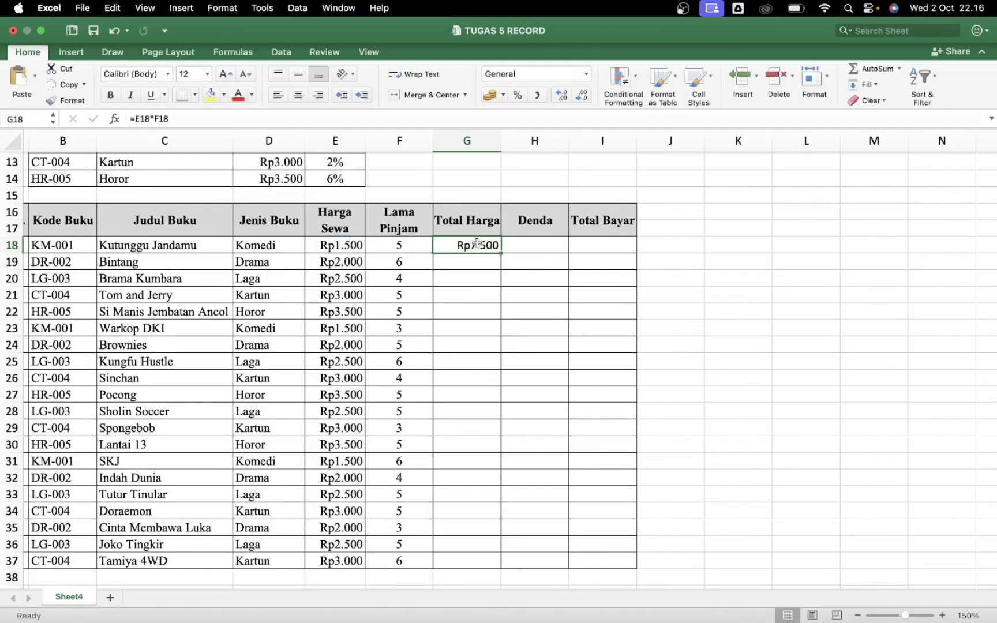
double_click(501, 252)
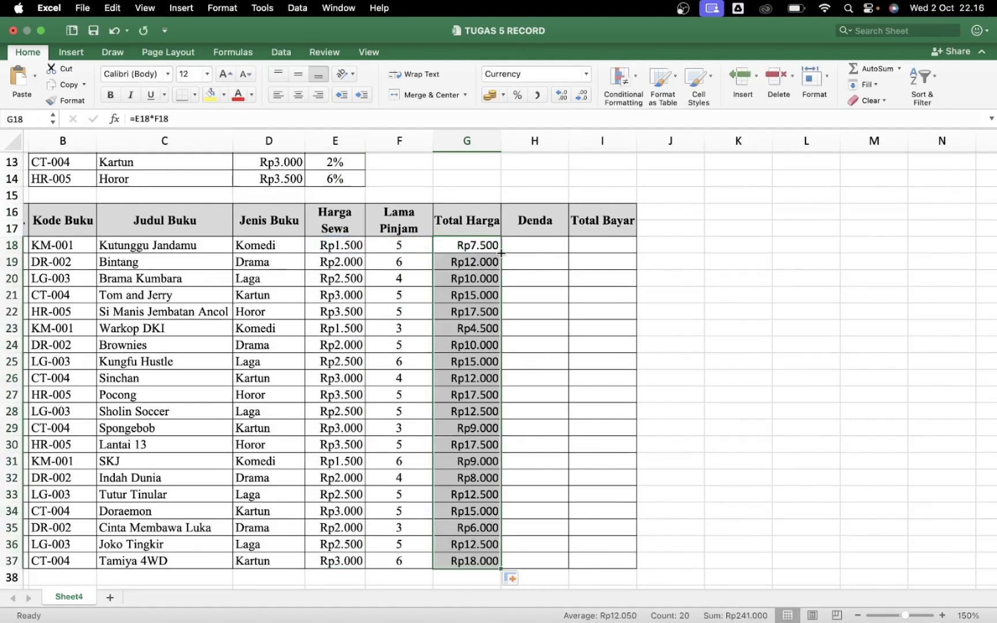
left_click(167, 78)
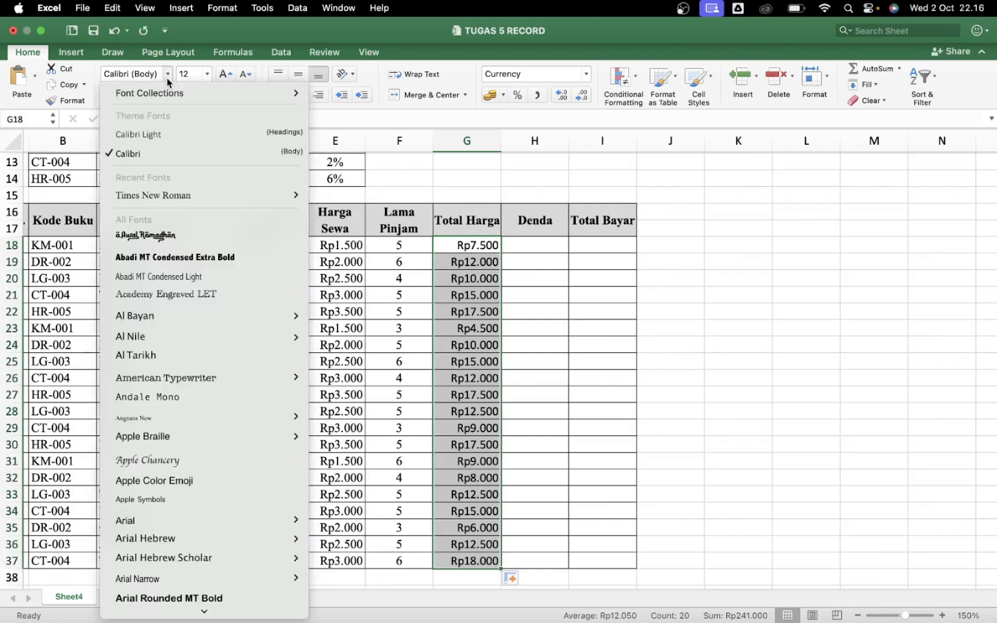
mouse_move(198, 196)
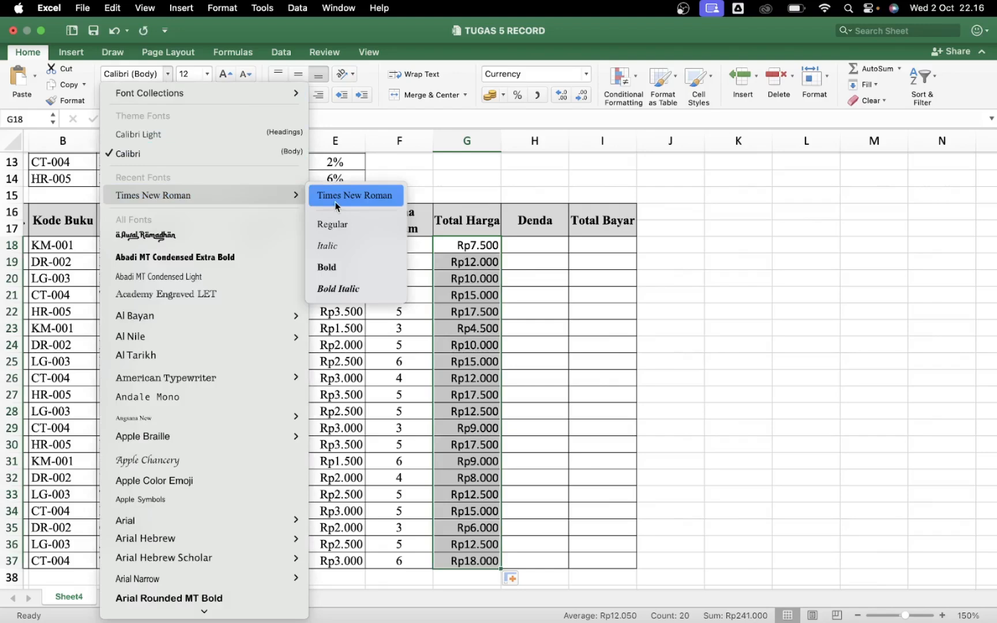
left_click(398, 197)
Start the Denda formula in H18 with =IF(F18>=5; to test whether Lama Pinjam is at least 5
left_click(527, 248)
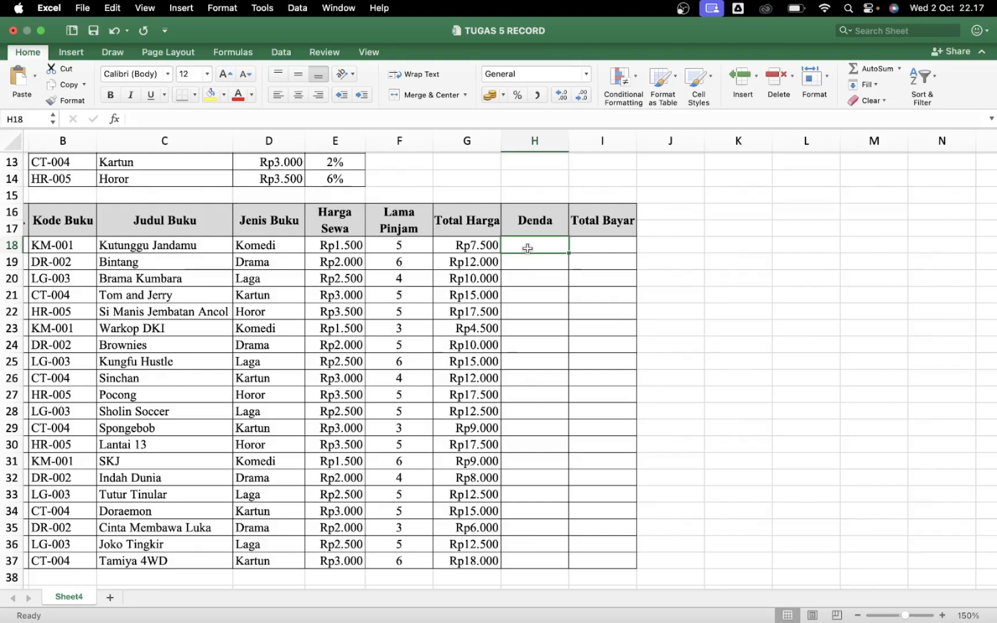
scroll(527, 248, "up", 5)
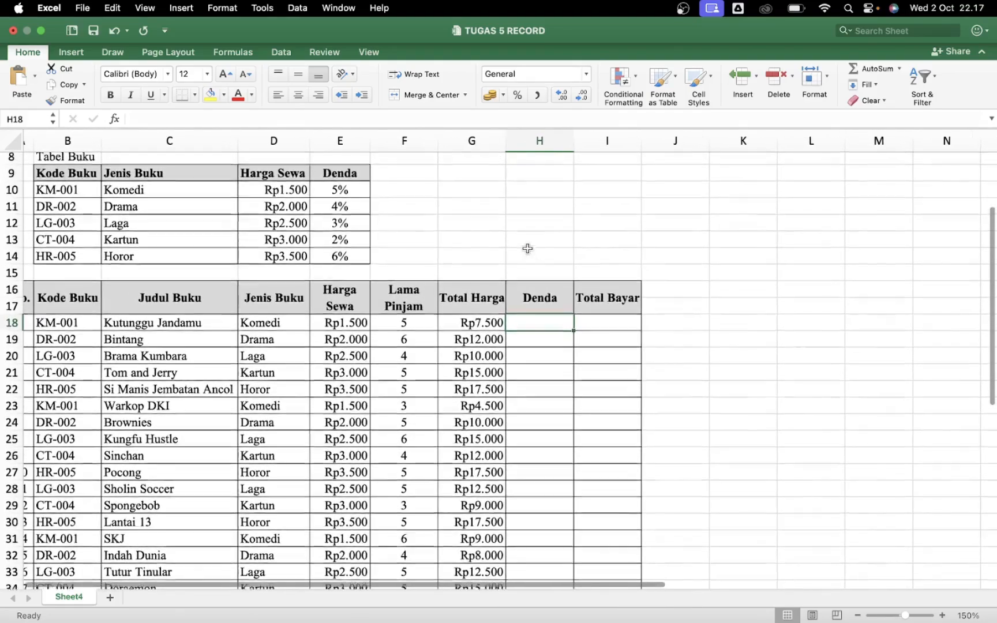
scroll(527, 249, "down", 5)
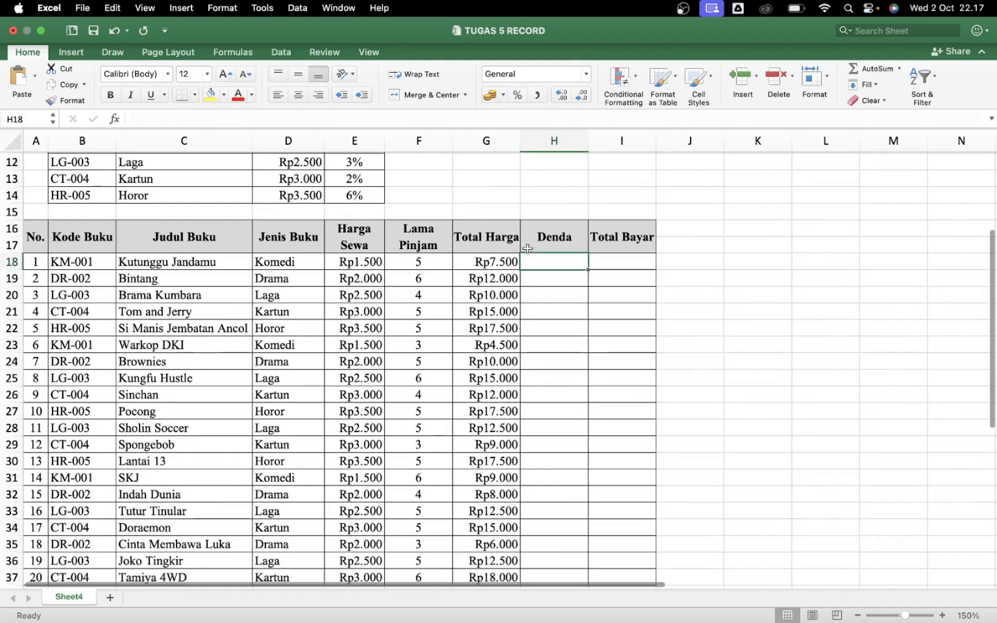
scroll(546, 280, "up", 4)
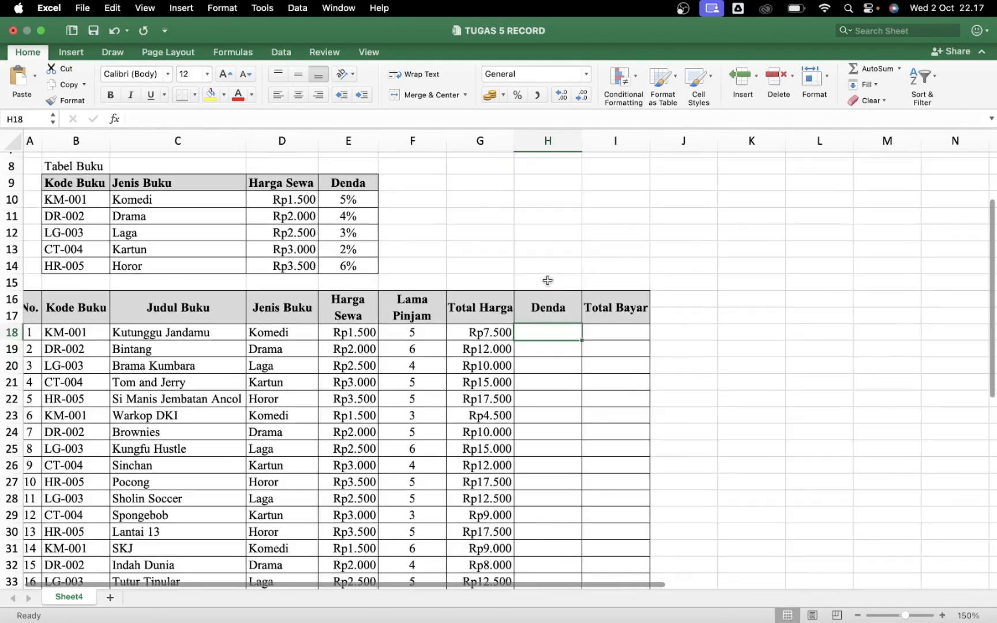
type("=")
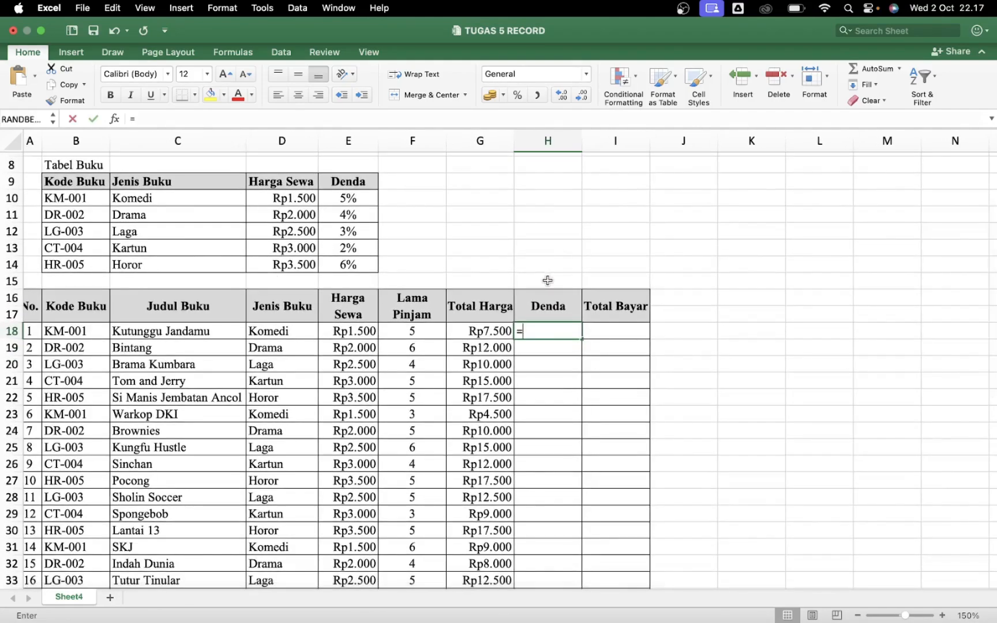
type("IF(")
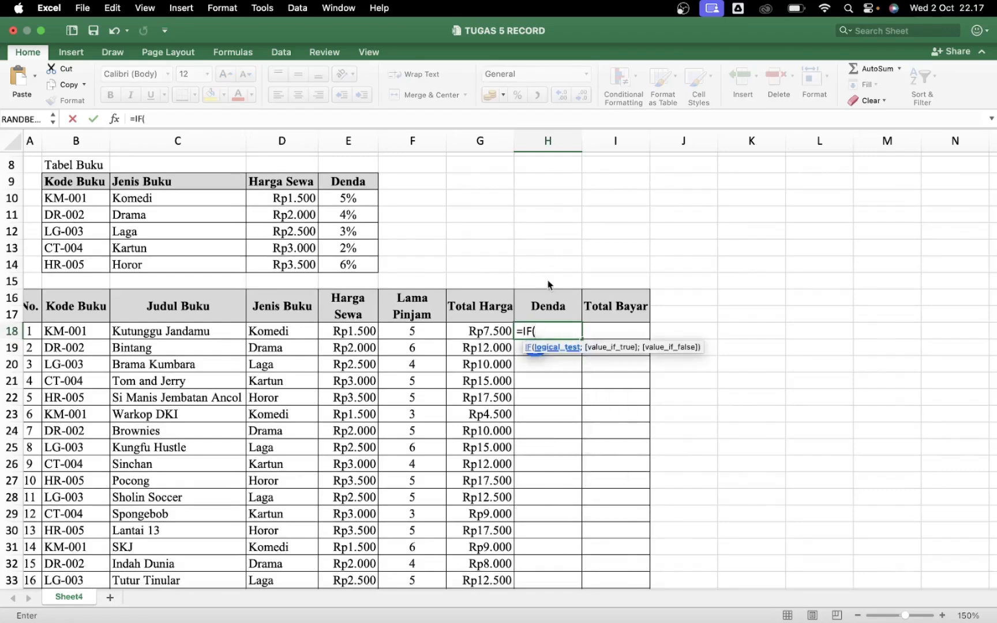
left_click(423, 334)
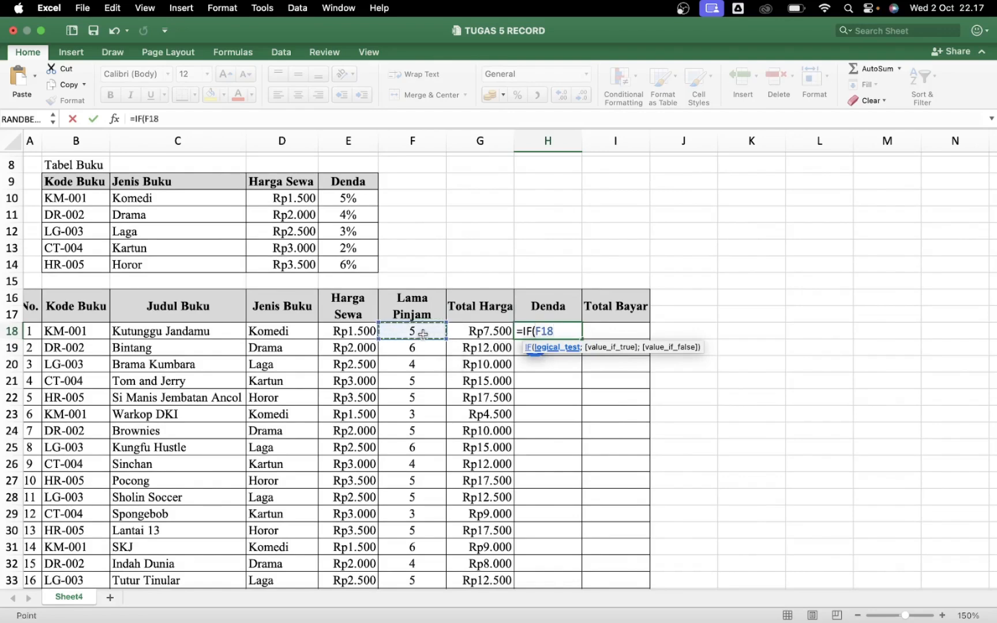
type(">")
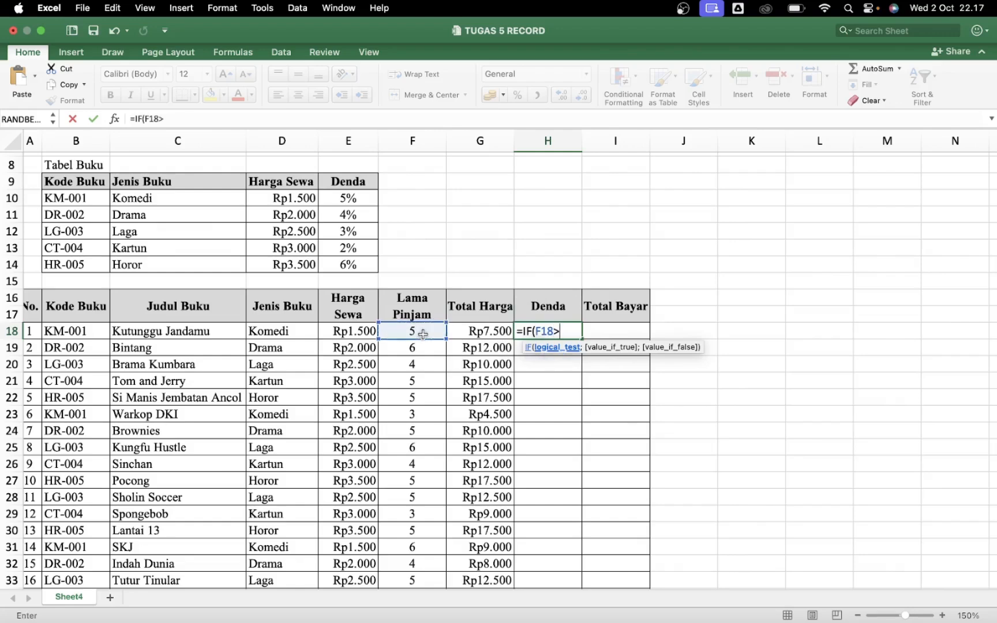
type("=5;")
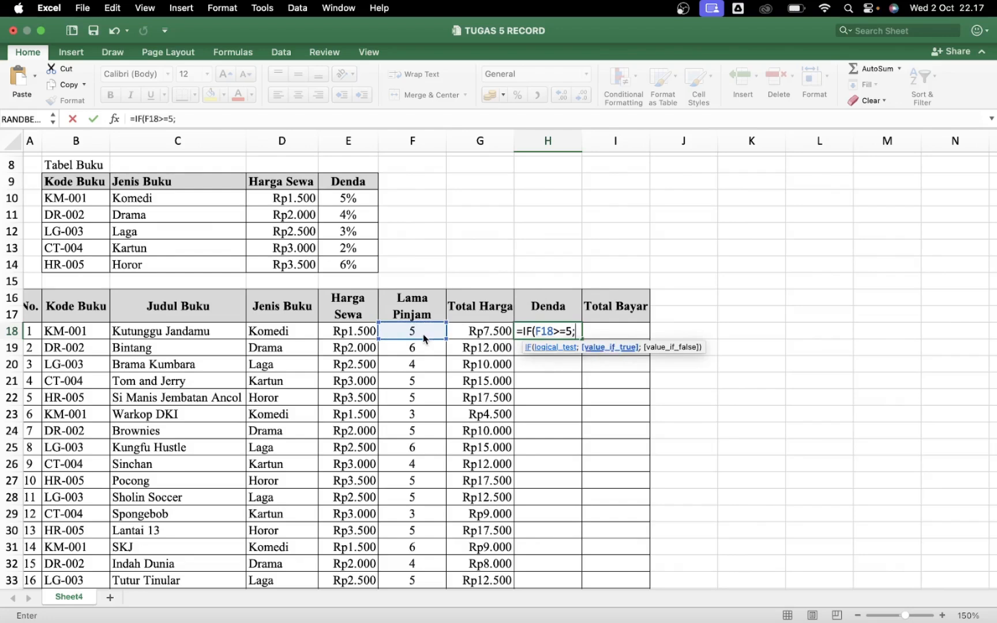
Add VLOOKUP(B18;Tabel_Buku;4;0) as the value-if-true part of the Denda formula in H18
type("V")
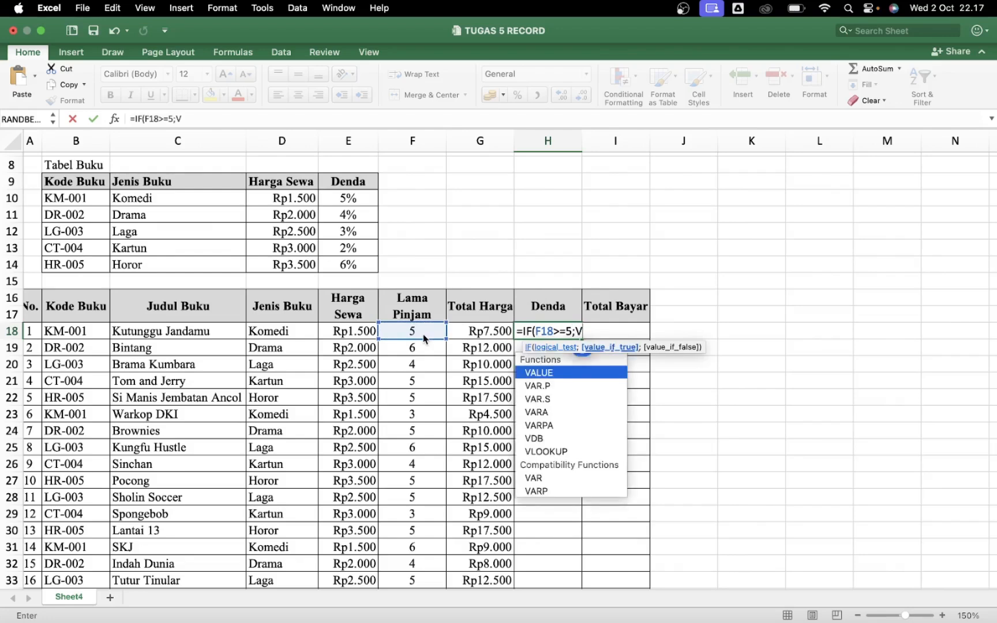
type("LOOKUP")
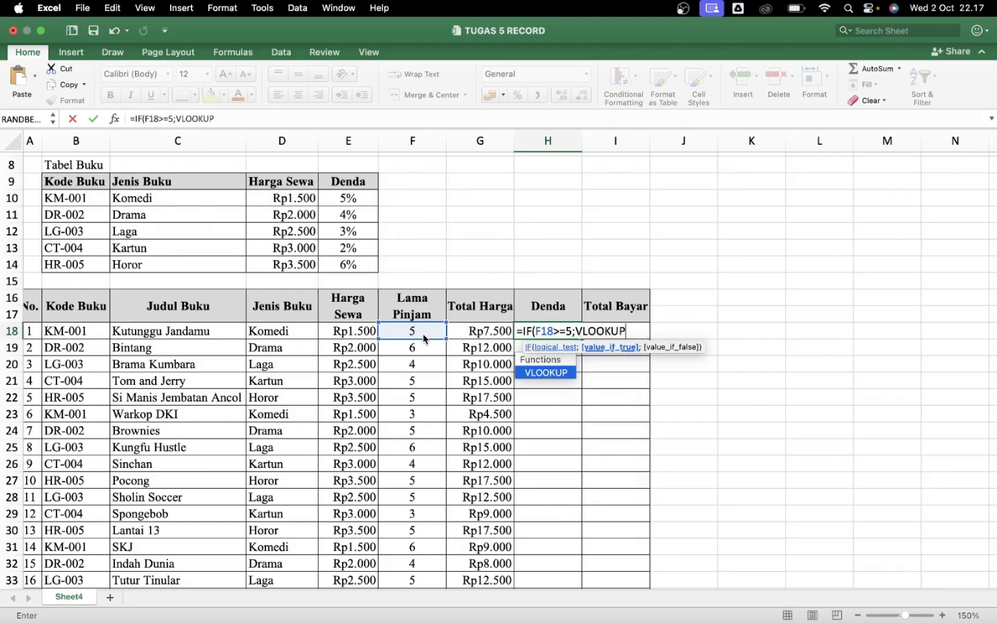
type("(")
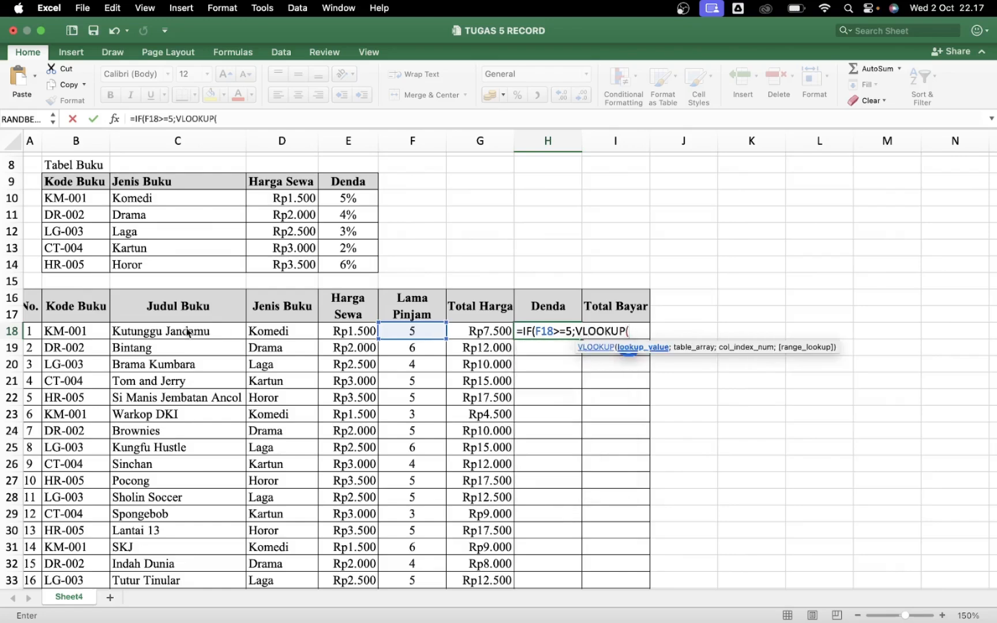
left_click(72, 332)
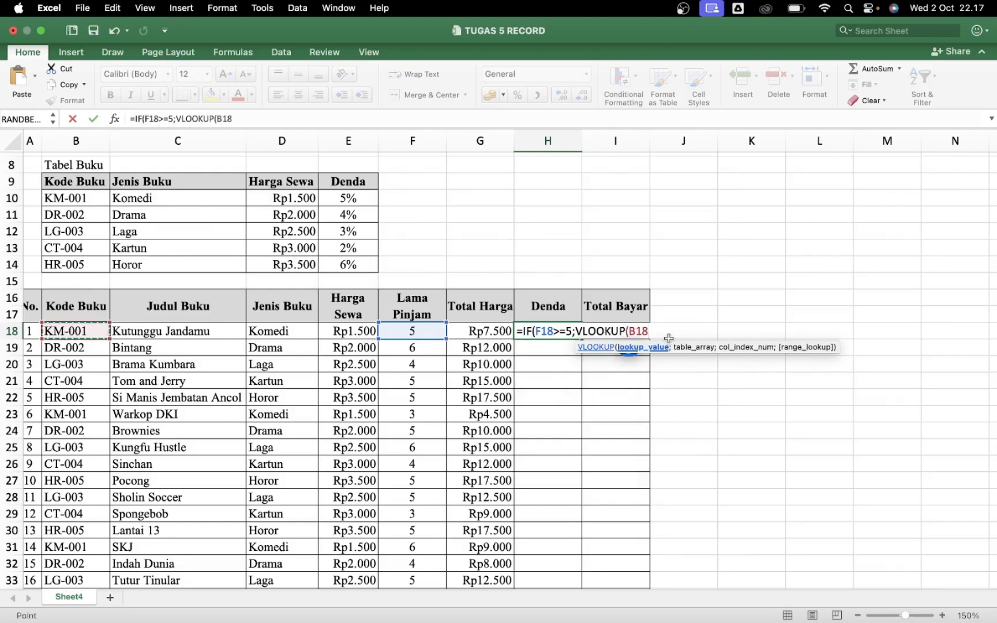
type(";")
type("TA")
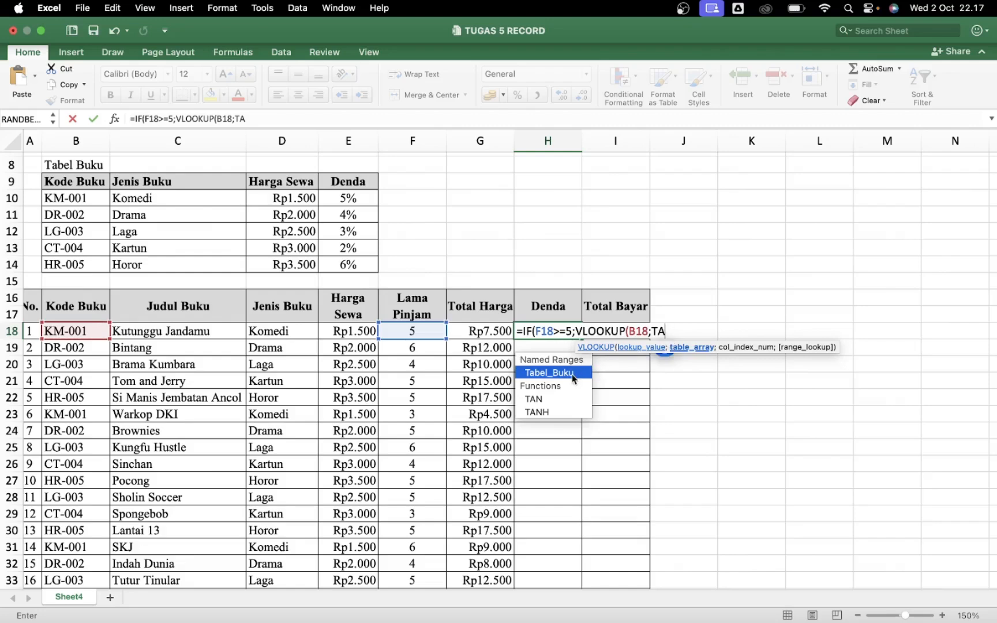
double_click(571, 374)
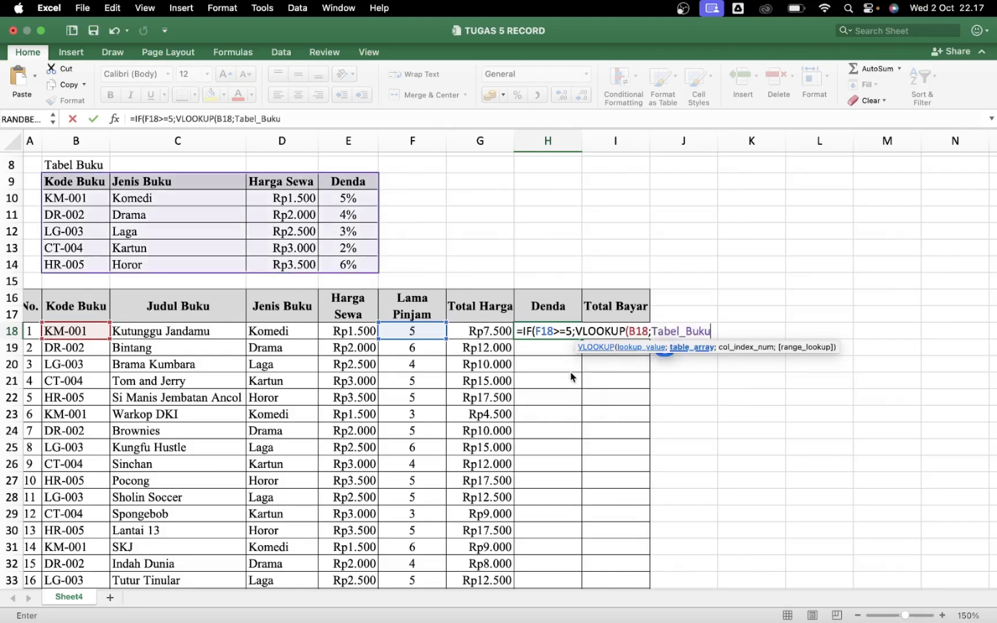
type(";")
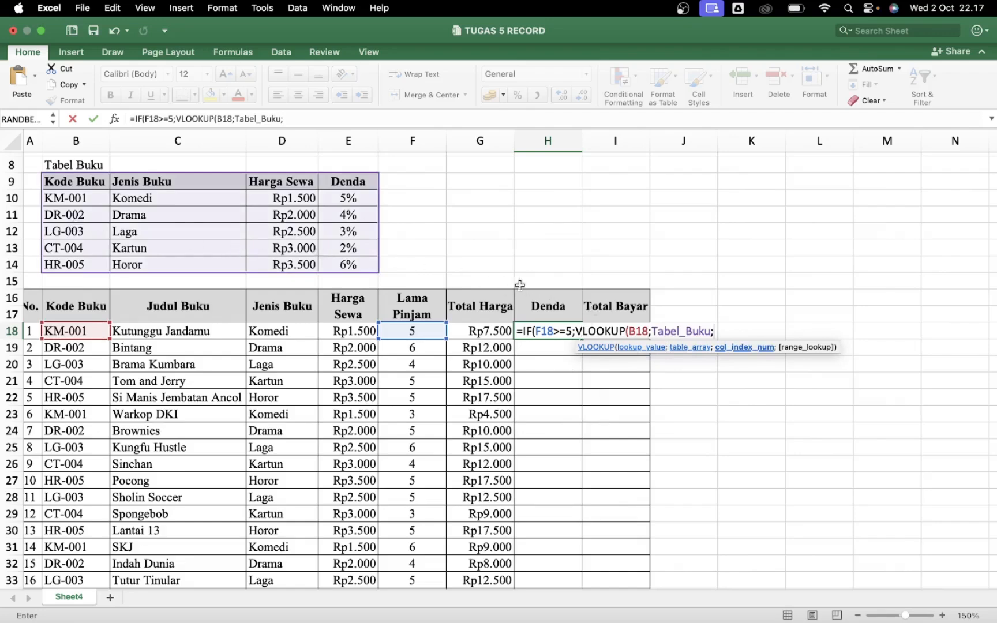
type("4;0")
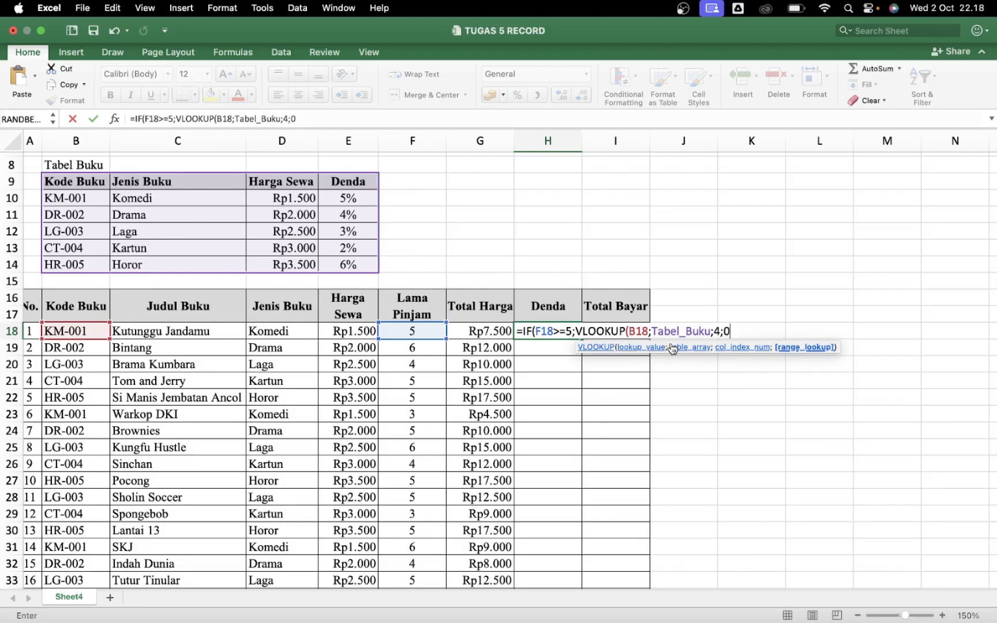
type(")")
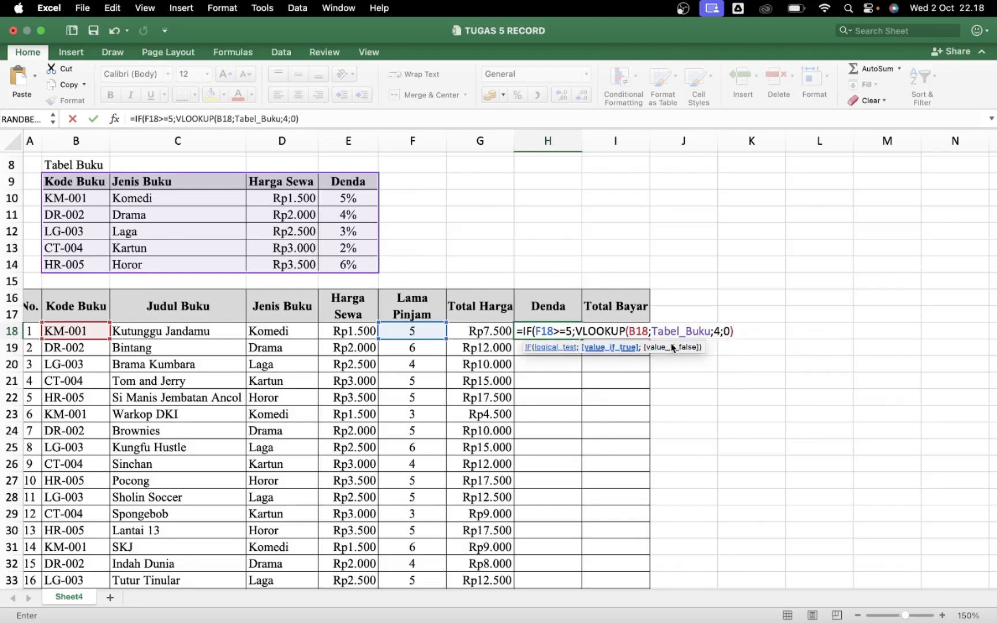
Complete H18's Denda formula by multiplying the lookup by E18 and returning 0 if false, and fill it down to H37
type("*")
left_click(353, 330)
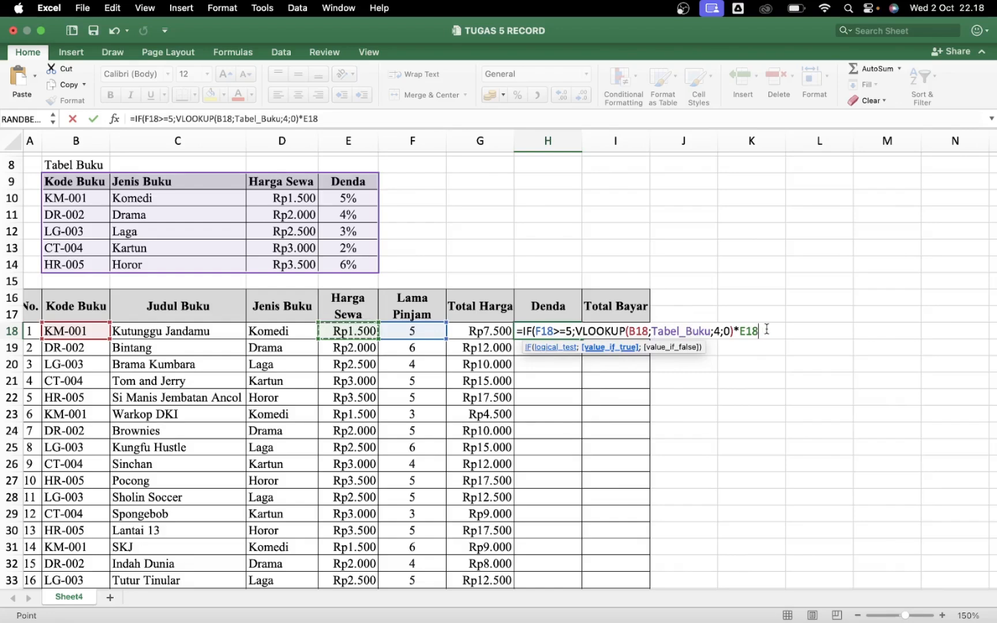
type(";")
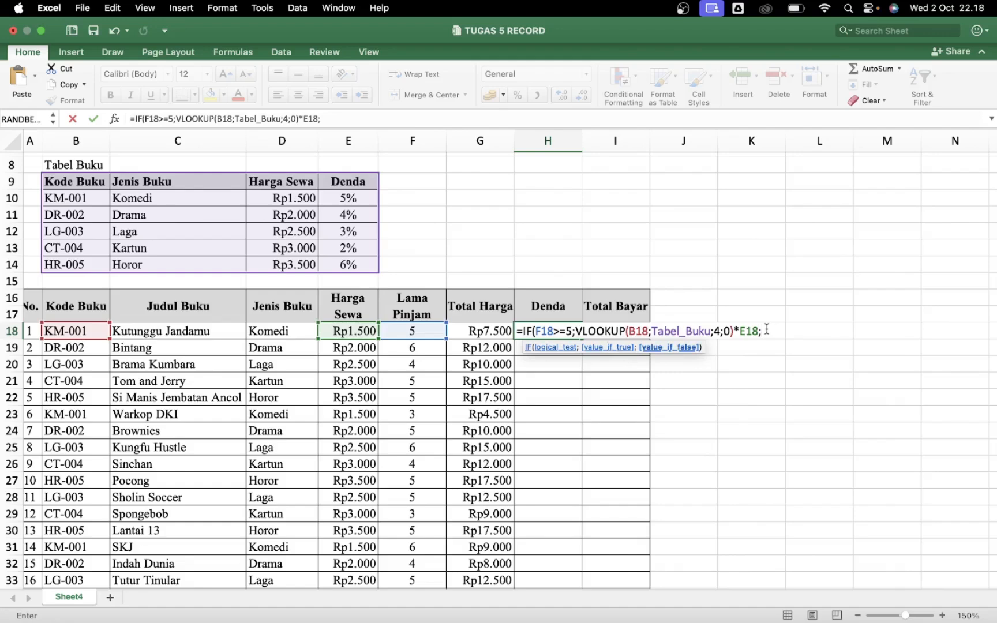
type("0)")
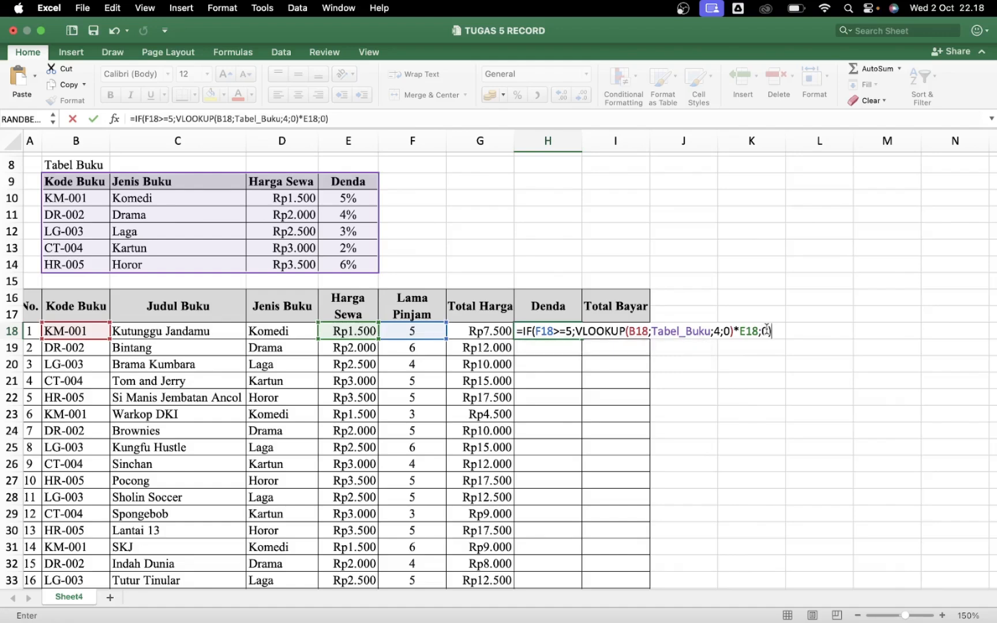
key("Return")
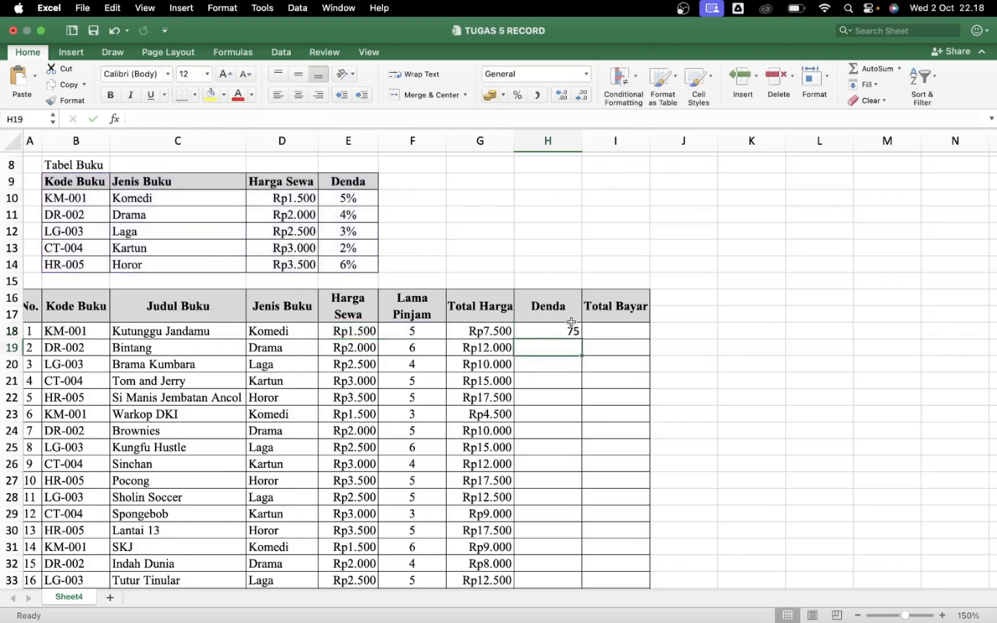
left_click(564, 331)
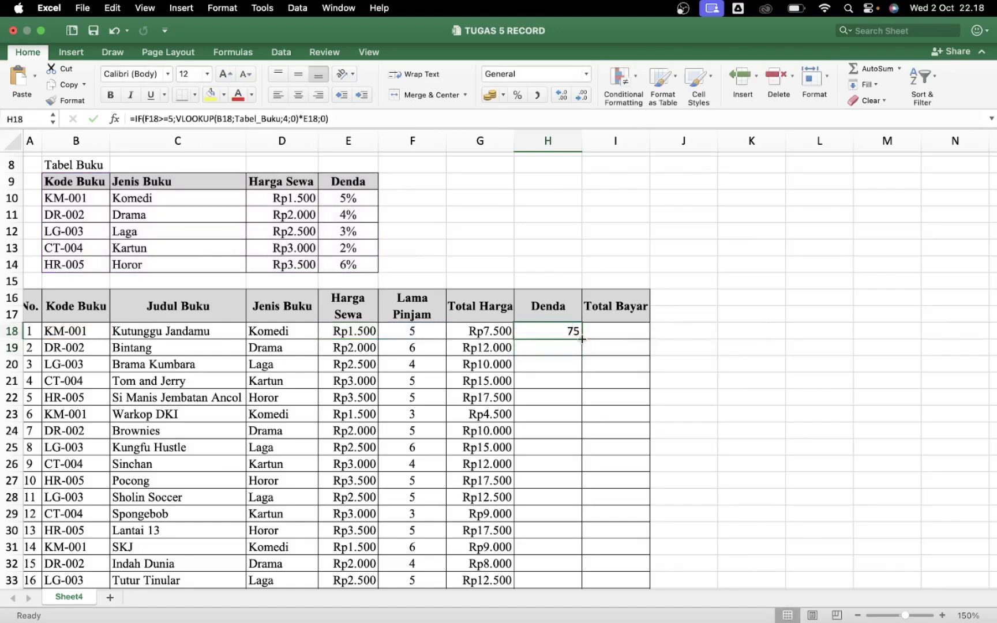
double_click(582, 339)
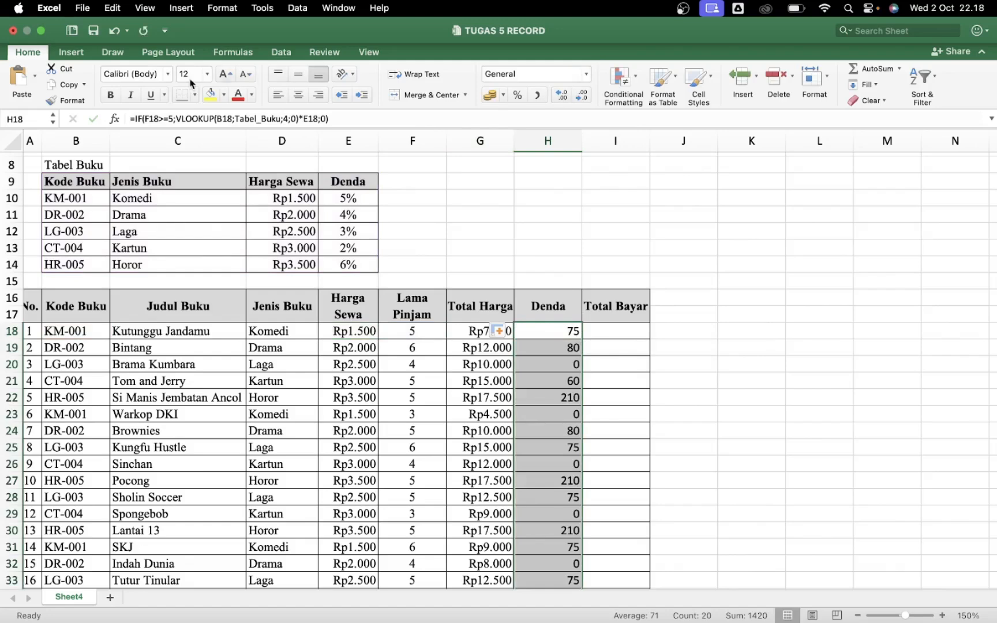
Set the filled Denda cells H18:H37 to the Times New Roman font and the Currency number format
left_click(167, 79)
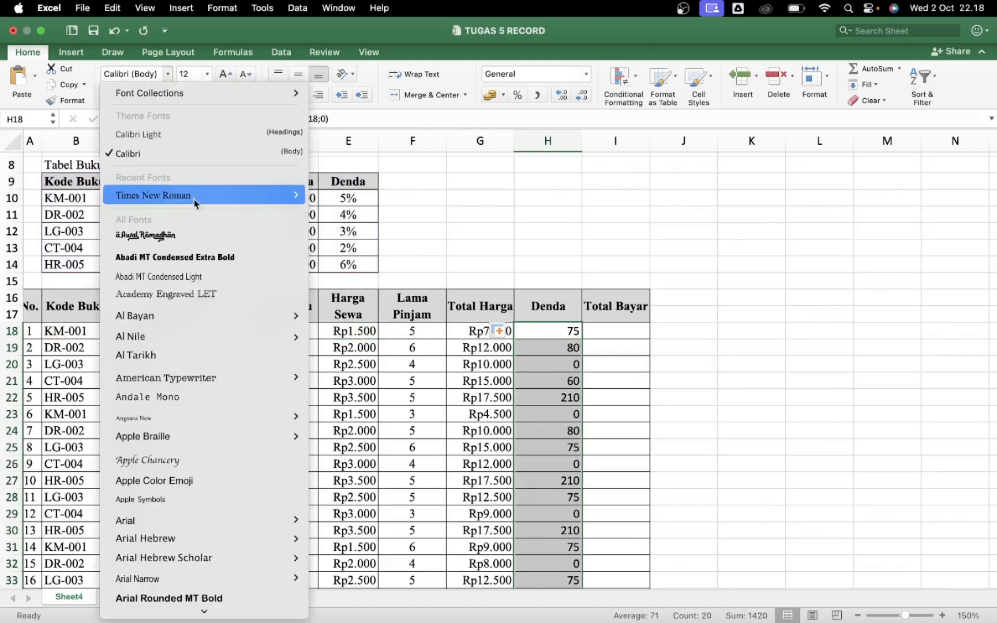
mouse_move(194, 199)
left_click(331, 199)
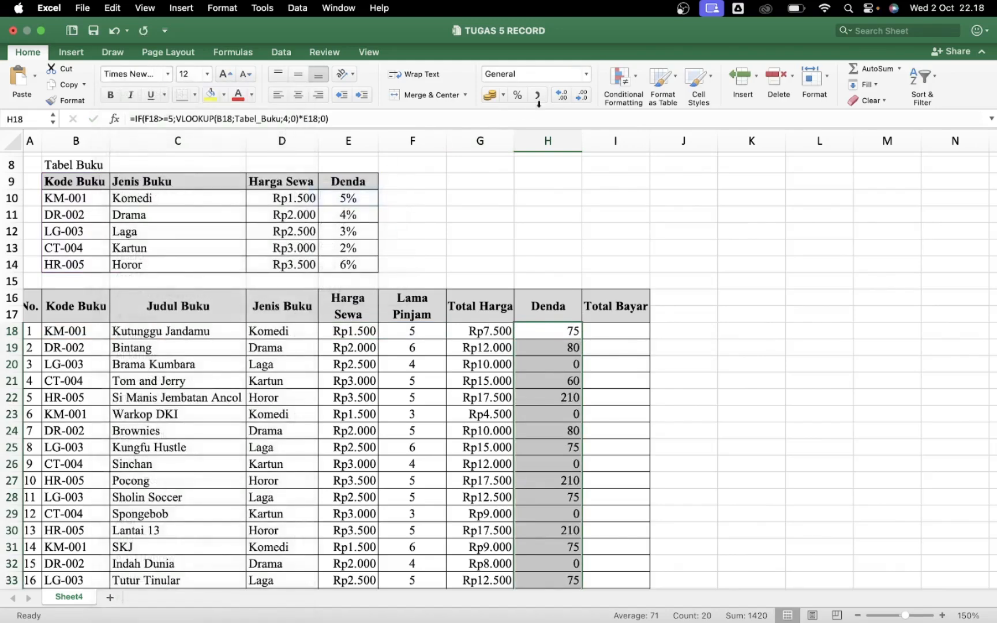
left_click(586, 75)
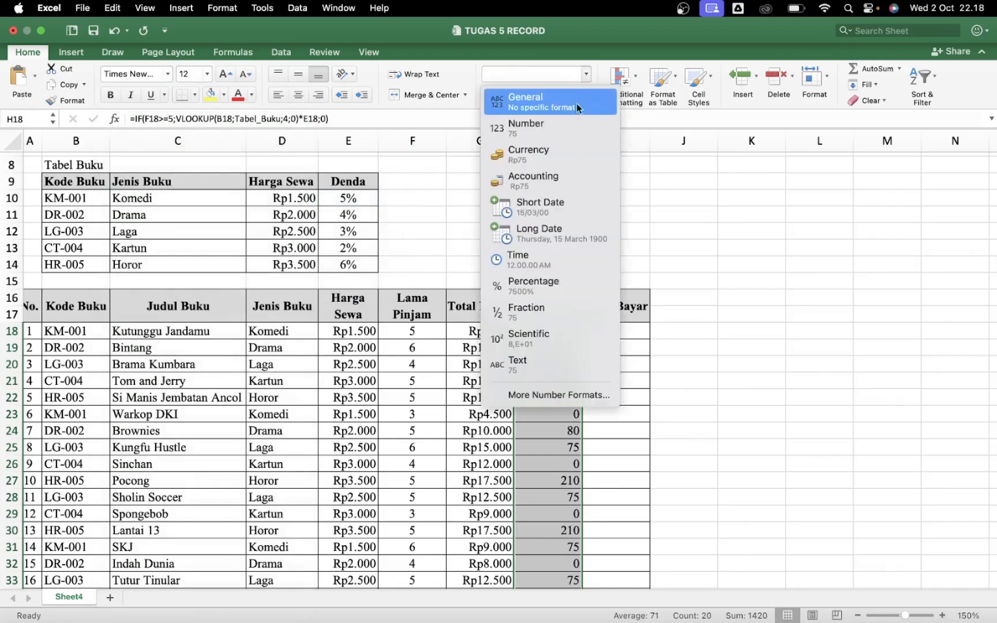
left_click(560, 157)
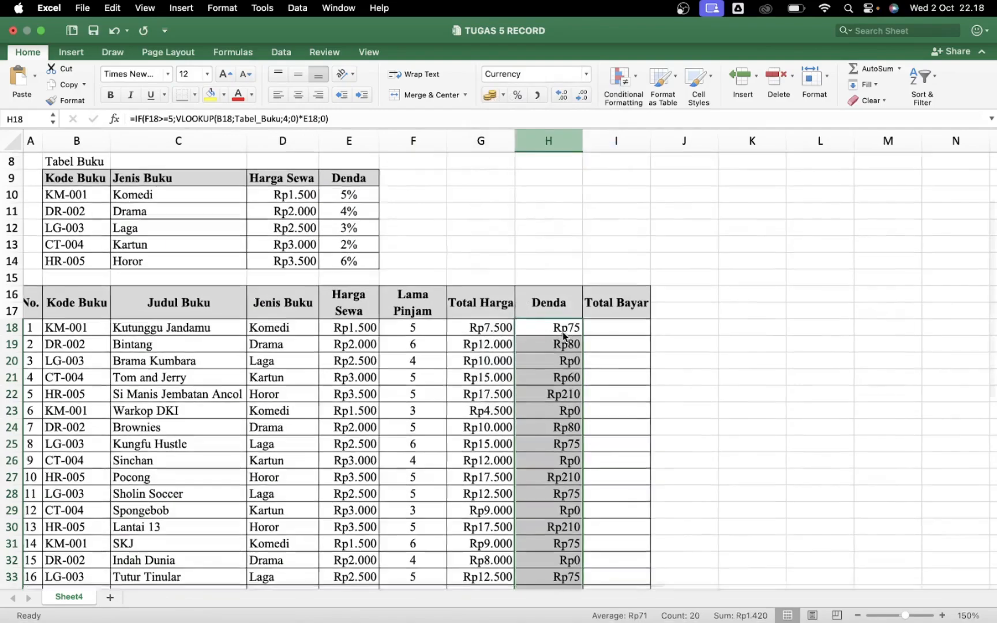
Enter =G18+H18 in I18 to calculate the first record's Total Bayar
scroll(562, 331, "down", 1)
left_click(611, 296)
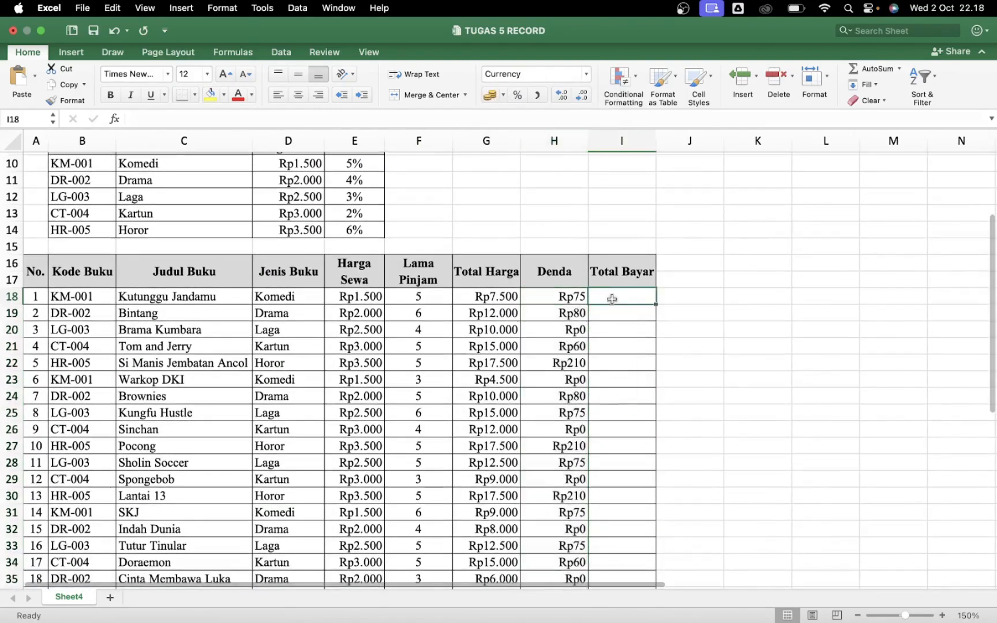
scroll(611, 299, "down", 1)
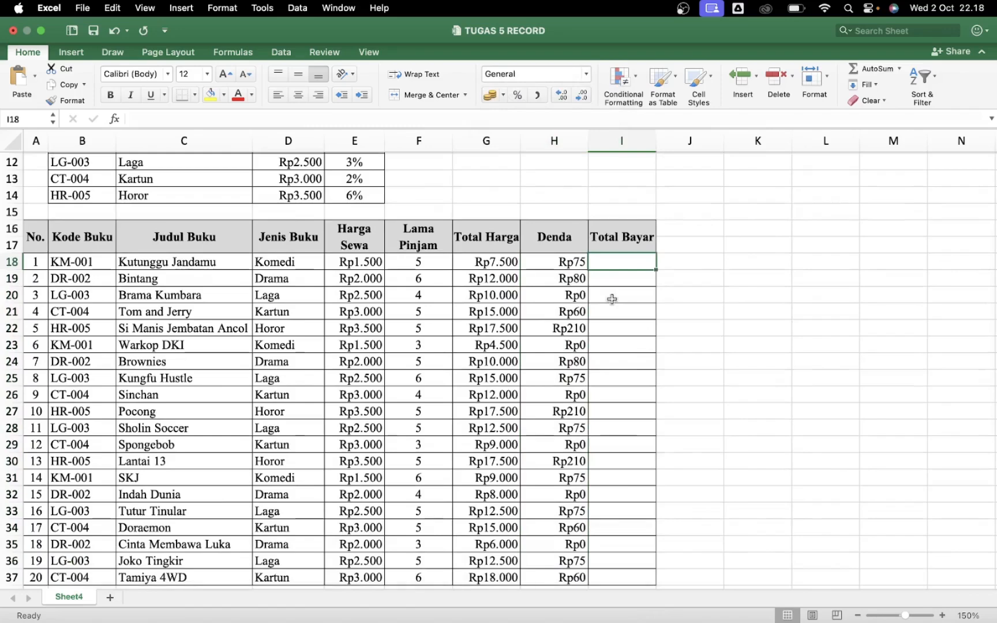
type("=")
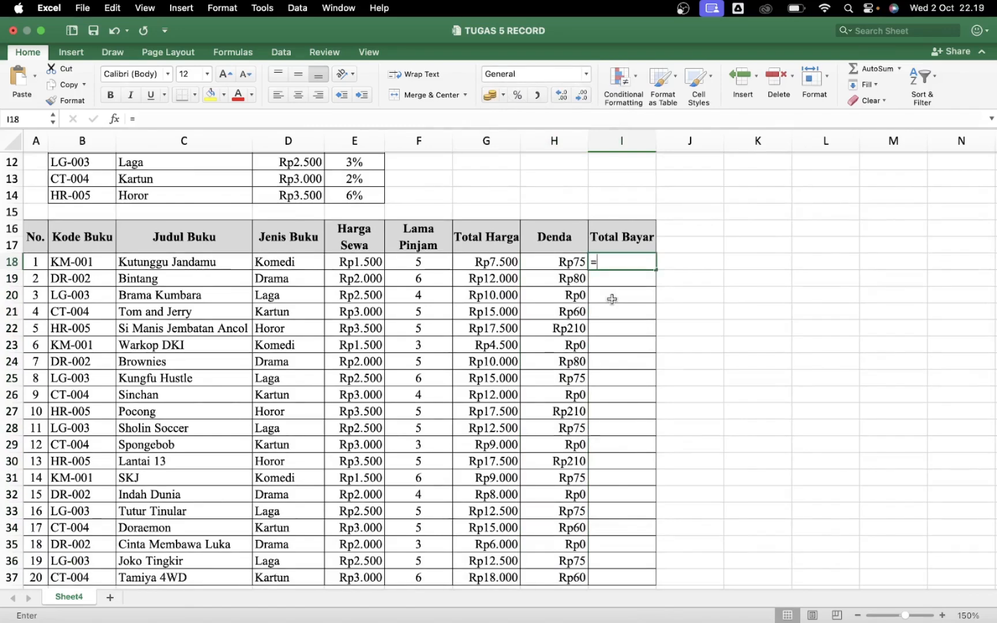
left_click(482, 265)
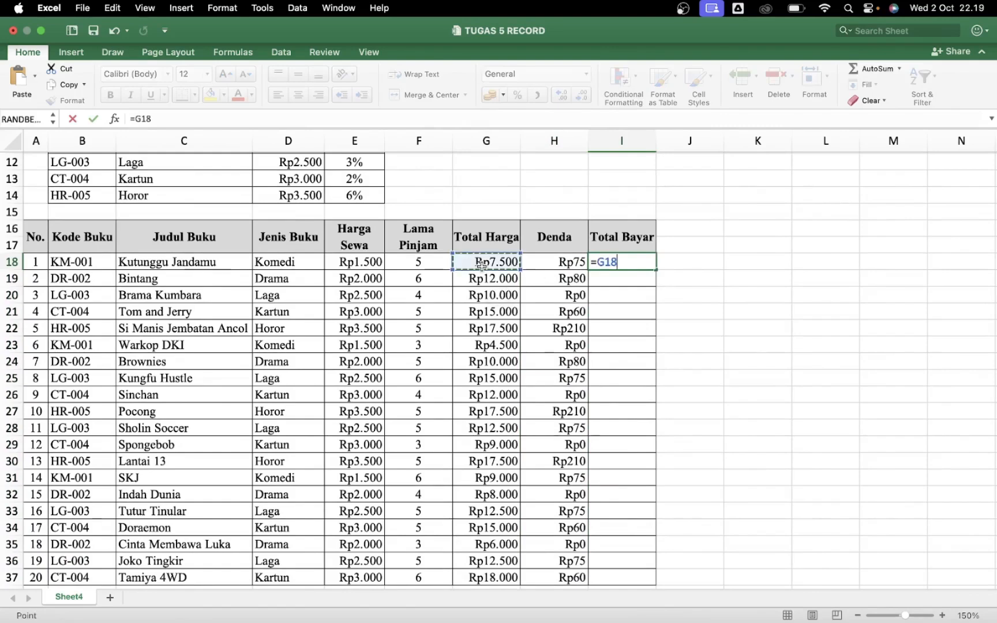
type("+")
left_click(550, 264)
key("Return")
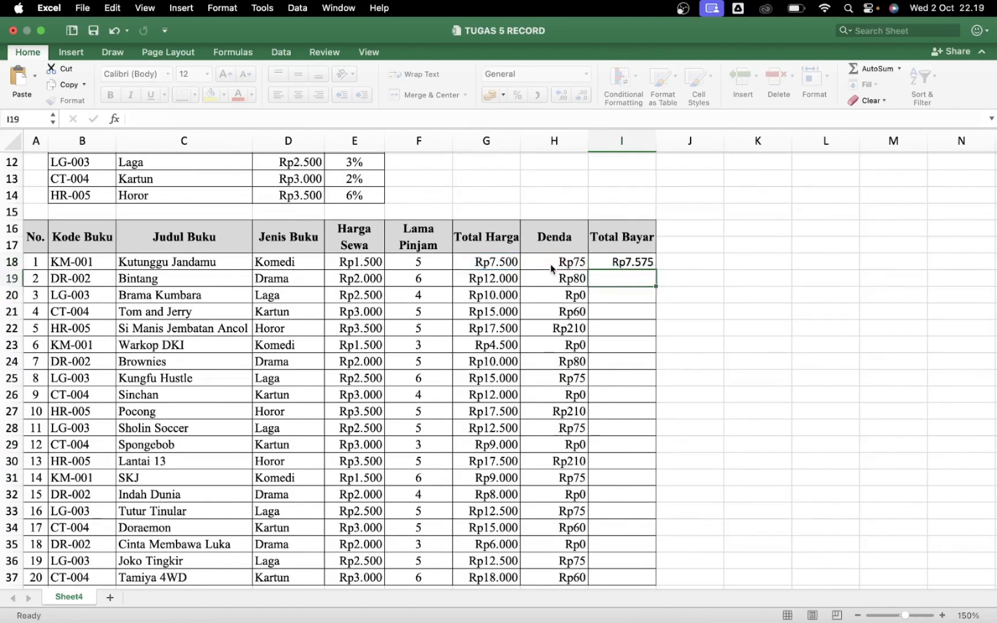
Fill the Total Bayar formula from I18 down to I37
left_click(626, 261)
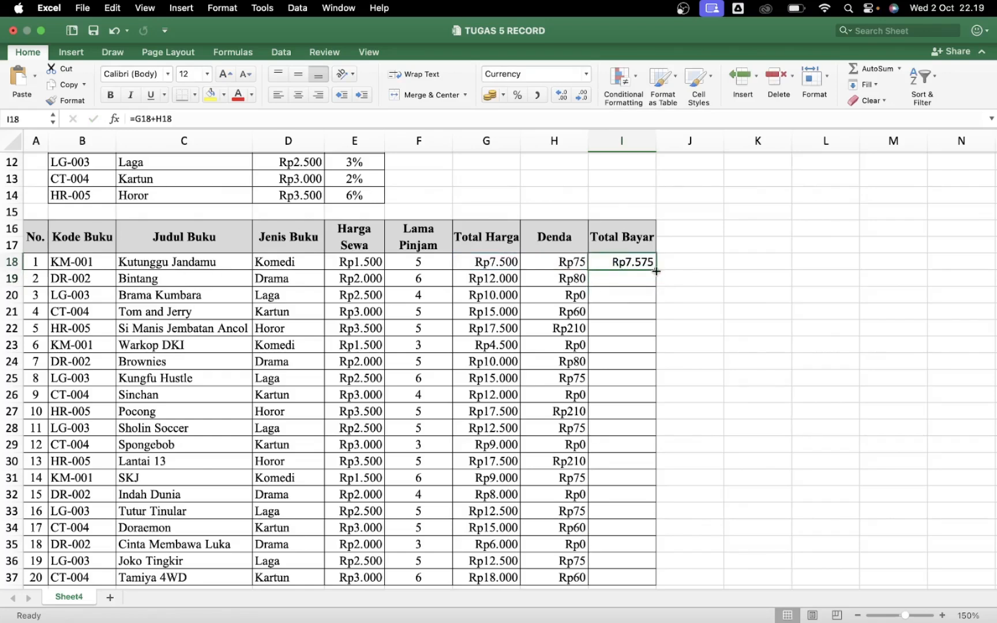
double_click(656, 271)
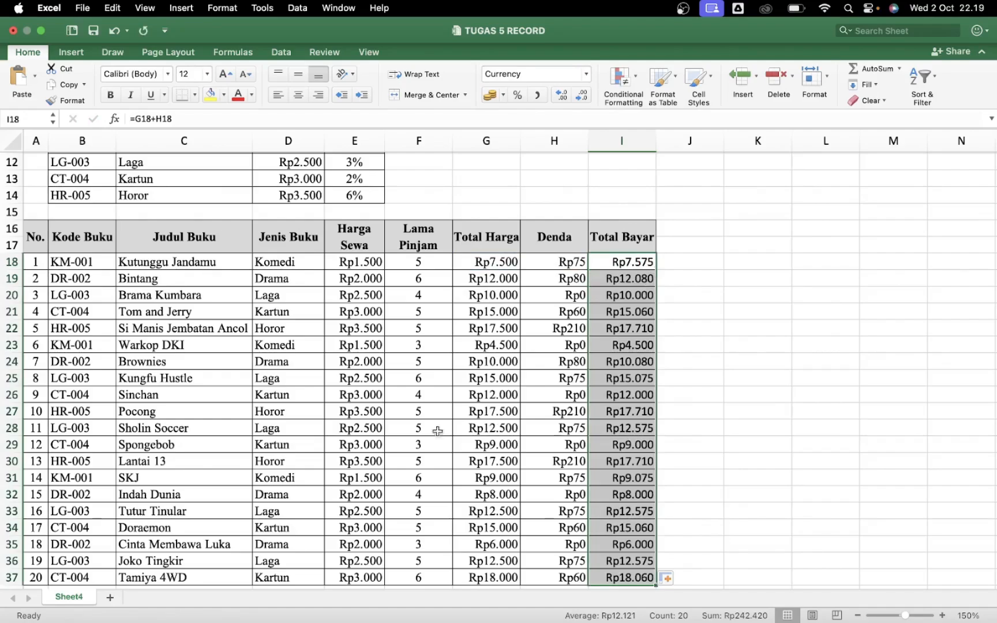
left_click(376, 449)
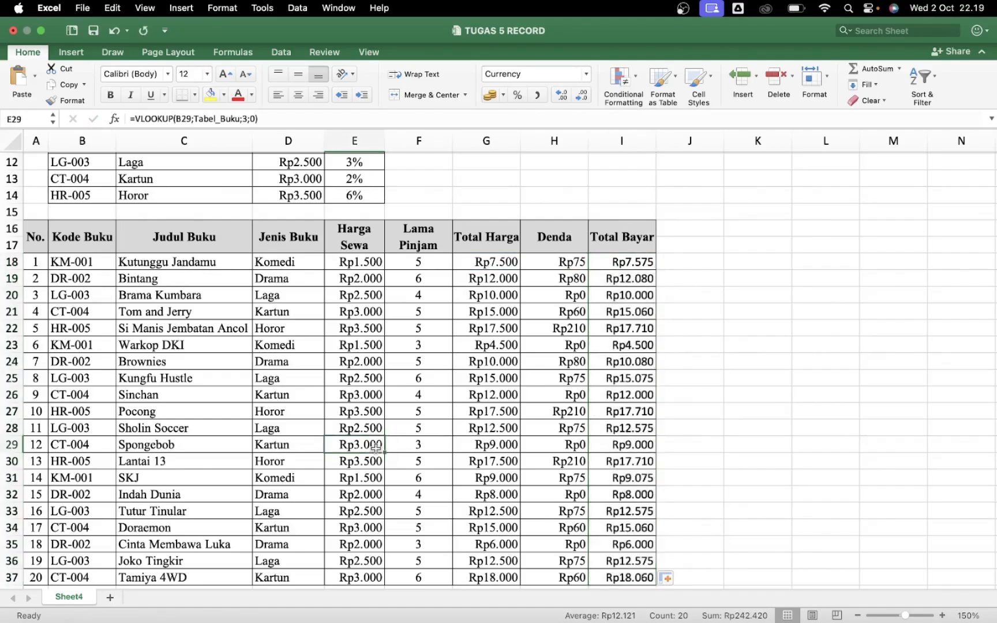
Compare the completed lending table with the reference table in the Word document TUGAS 5 PAKK MICROSOFT EXCEL, and return to Excel
scroll(375, 448, "up", 6)
scroll(376, 448, "down", 7)
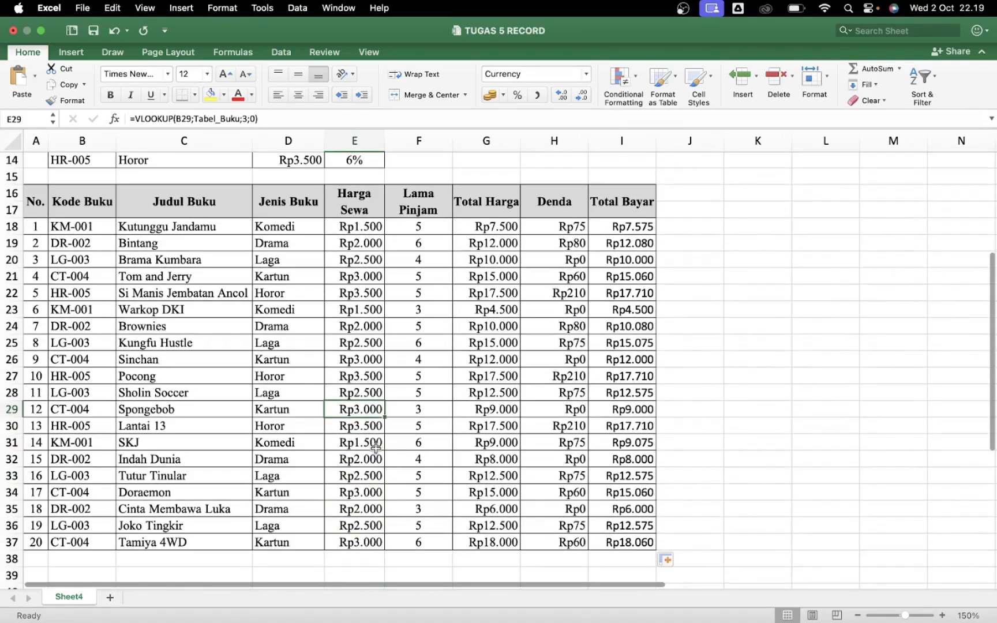
key("super+Tab")
scroll(470, 450, "down", 5)
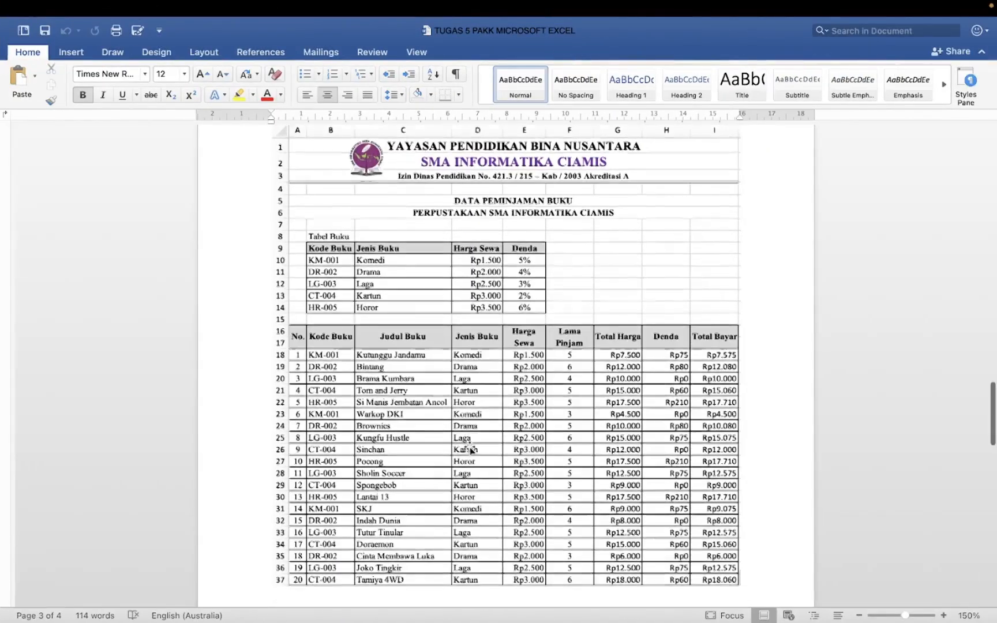
scroll(471, 450, "up", 2)
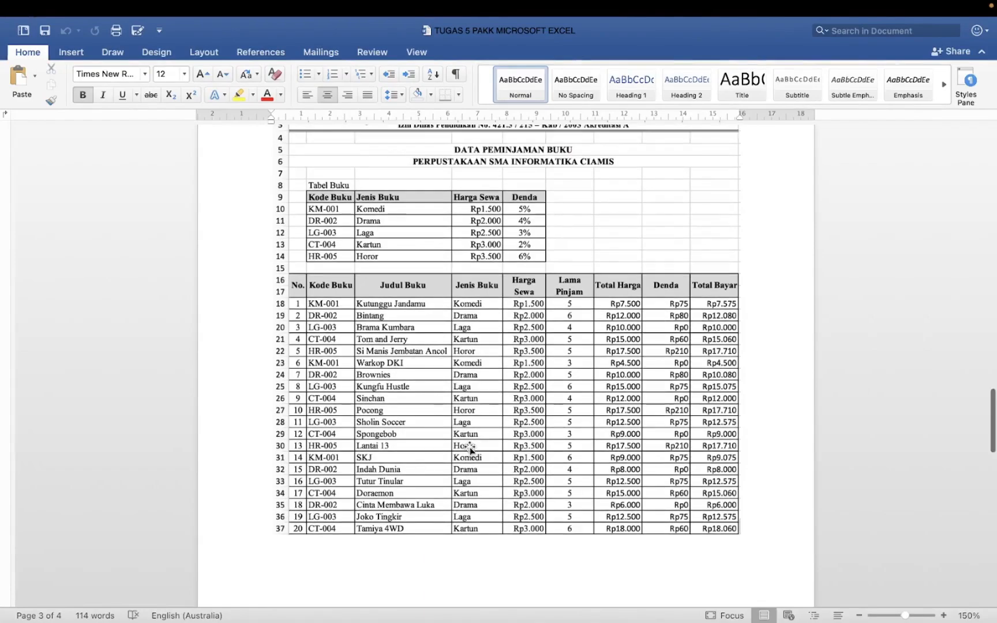
key("super+Tab")
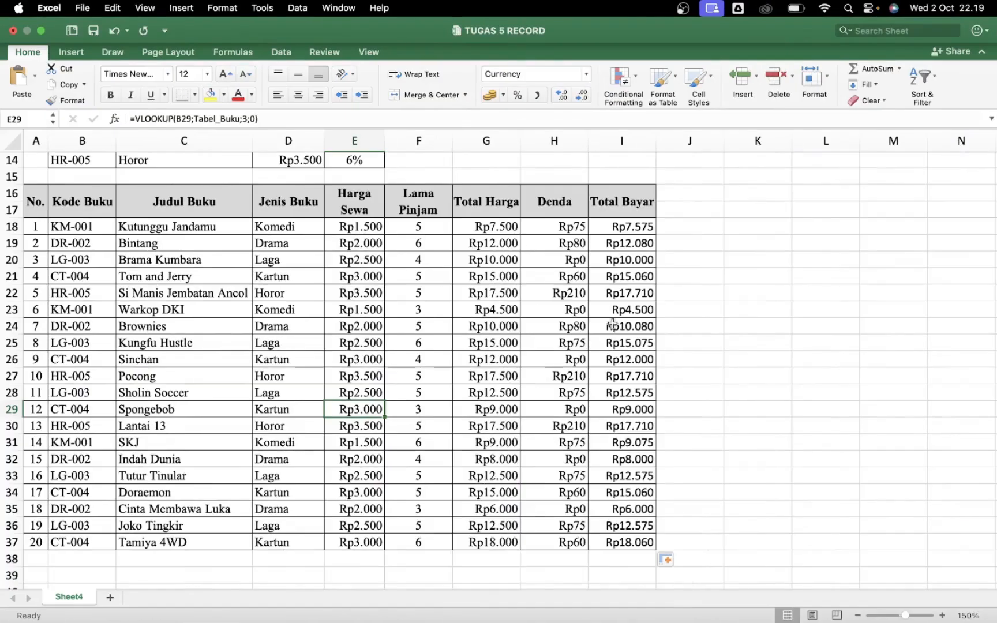
key("super+Tab")
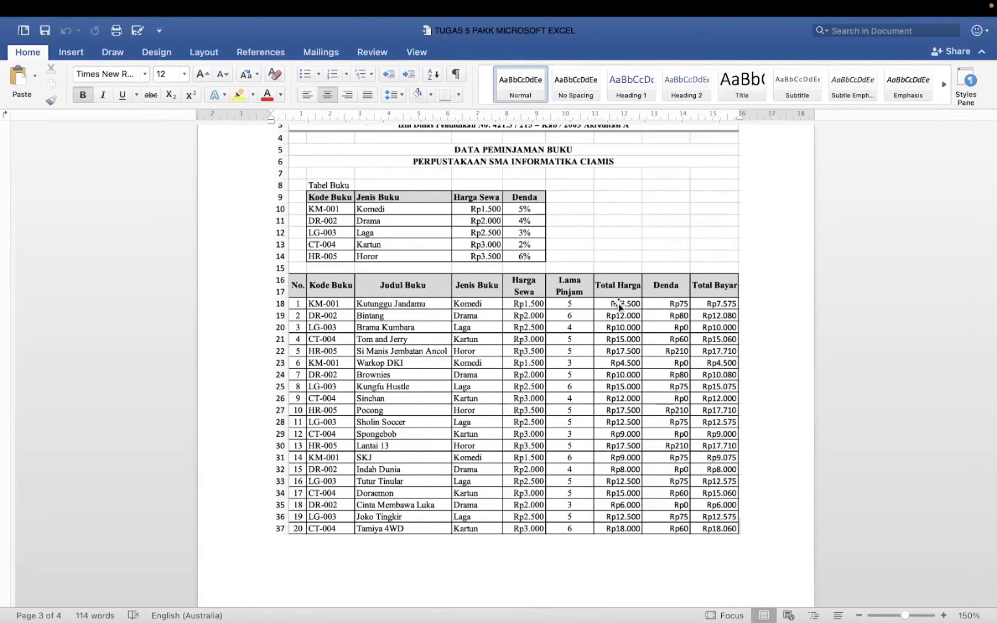
key("super+Tab")
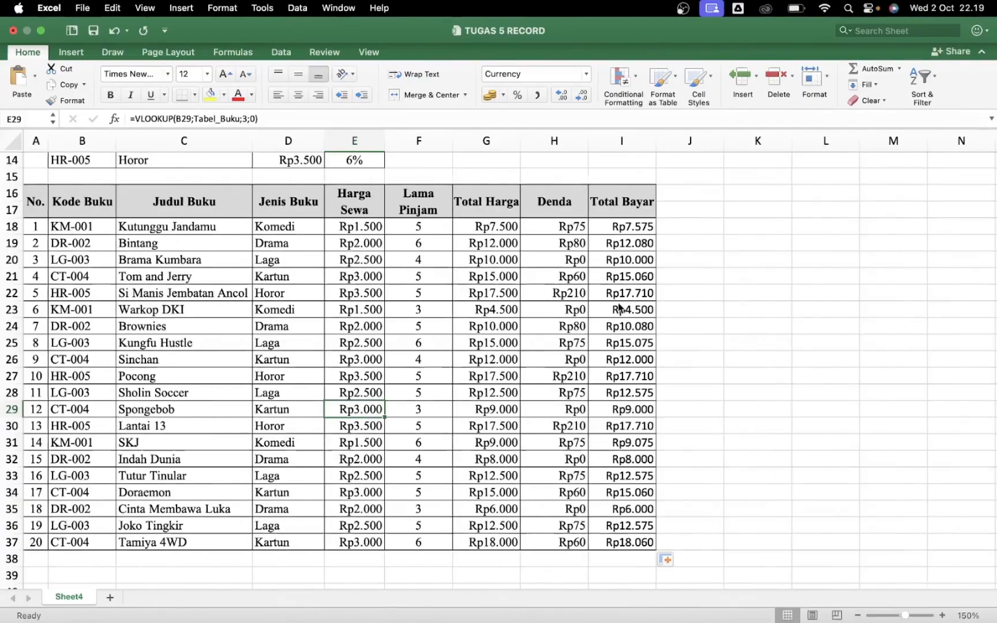